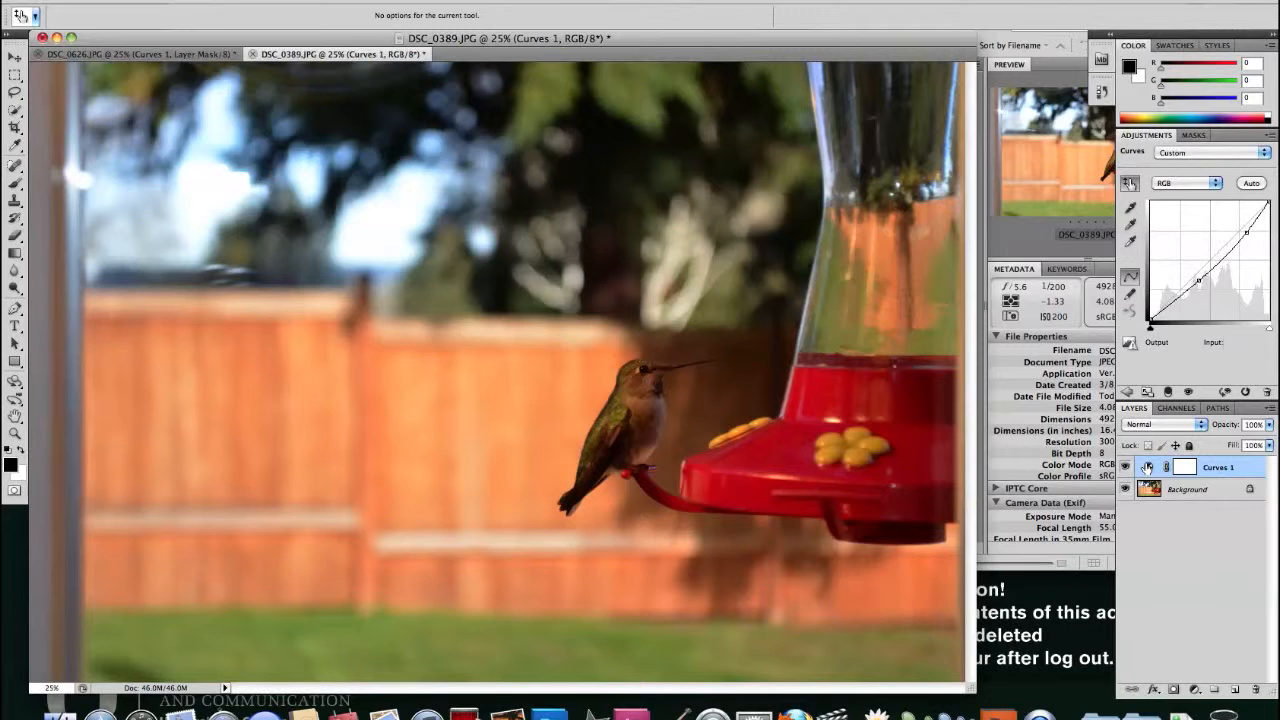
Step: Try inverting the Curves 1 layer mask to black, and invert it back to white
{"action": "key", "text": "super+z"}
{"action": "key", "text": "super+i"}
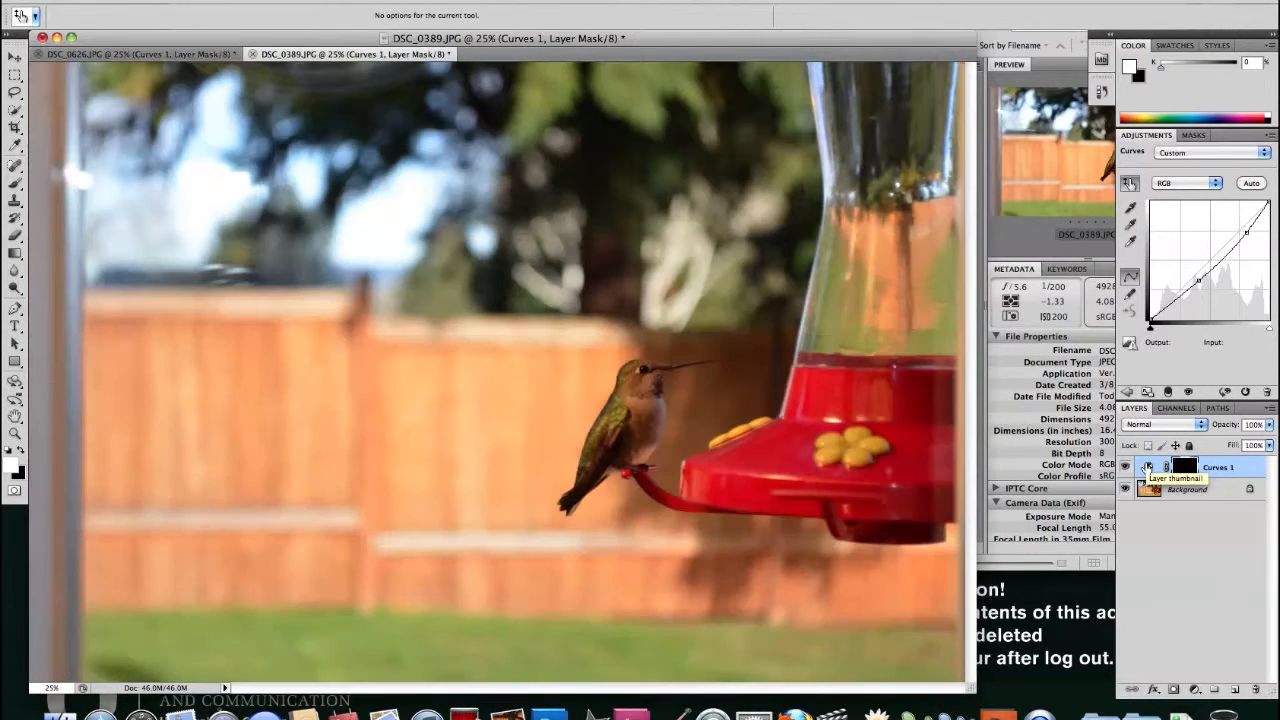
{"action": "key", "text": "super+i"}
{"action": "left_click", "coordinate": [1147, 467]}
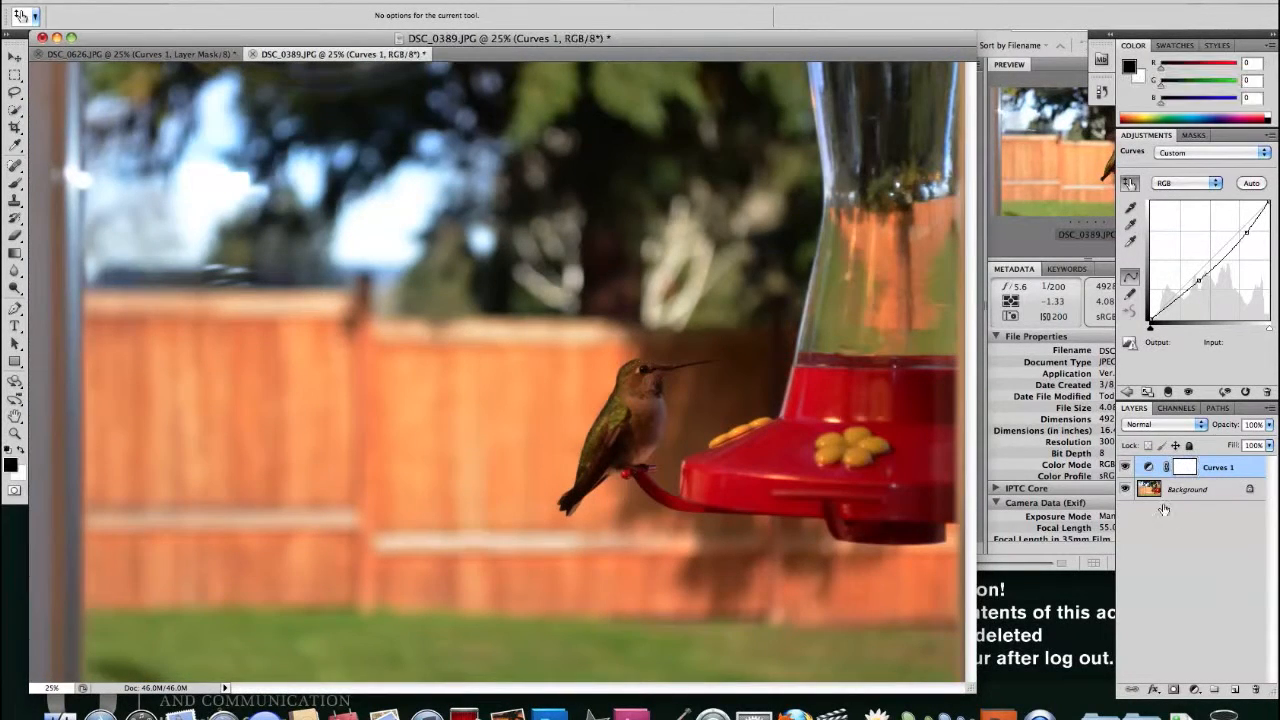
{"action": "left_click", "coordinate": [188, 0]}
{"action": "mouse_move", "coordinate": [155, 0]}
{"action": "mouse_move", "coordinate": [330, 0]}
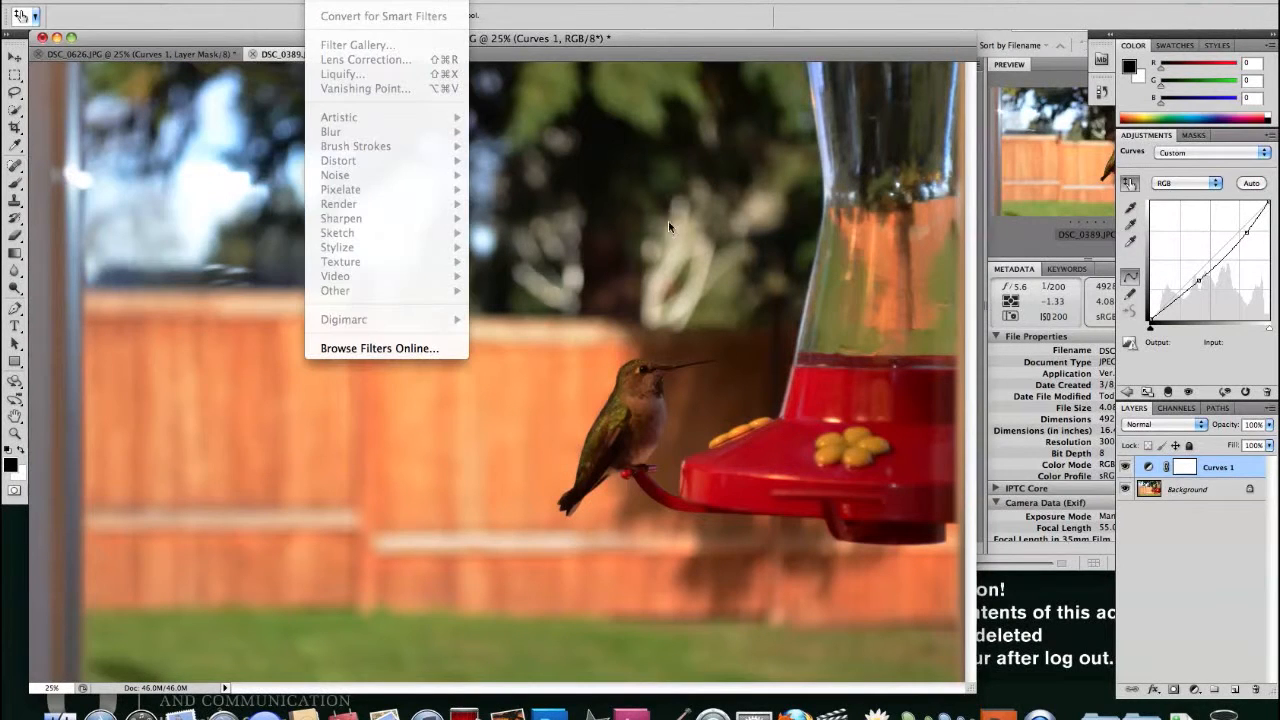
{"action": "left_click", "coordinate": [1176, 584]}
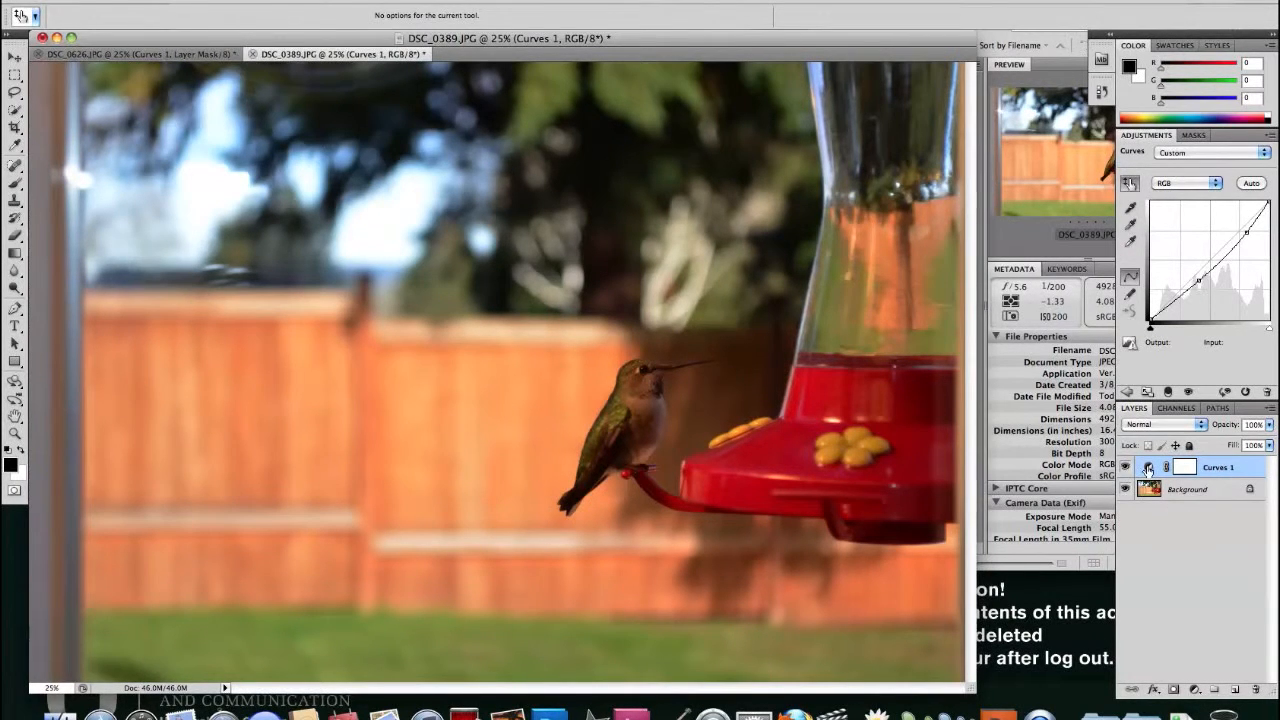
Step: Delete the Curves 1 adjustment layer from the hummingbird photo
{"action": "key", "text": "Delete"}
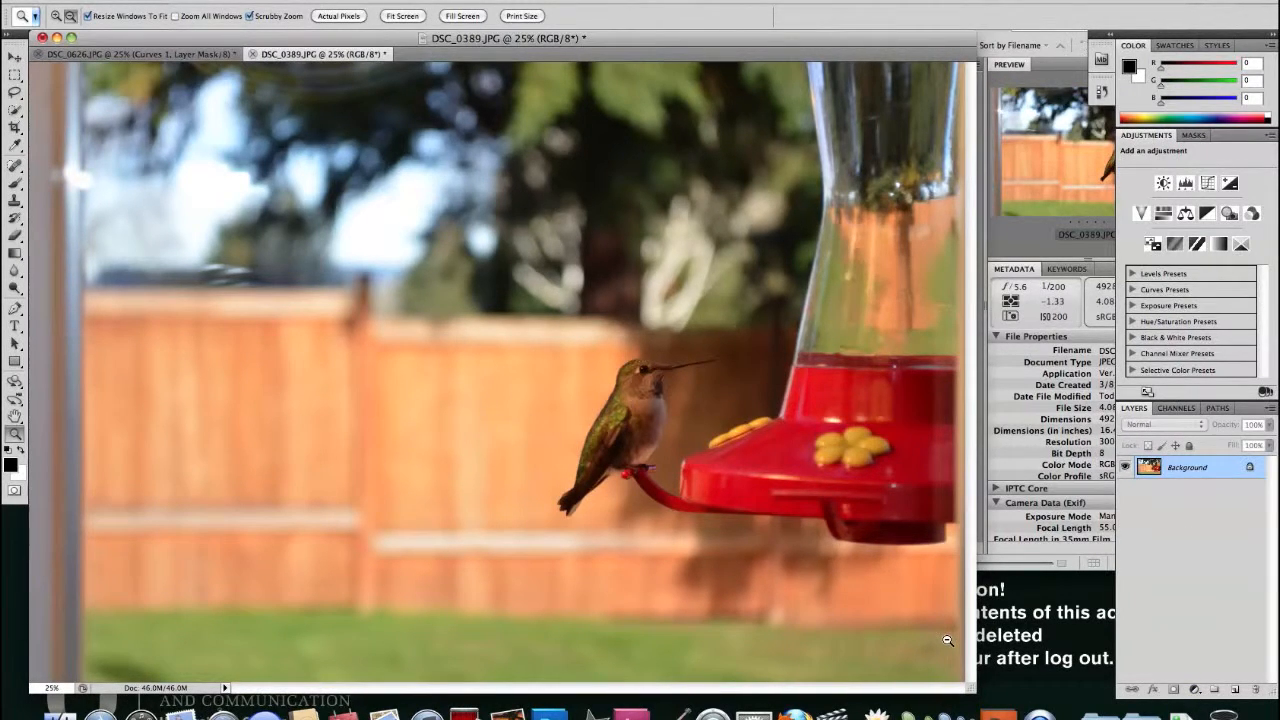
{"action": "key", "text": "super+m"}
{"action": "left_click_drag", "start_coordinate": [546, 134], "coordinate": [895, 100]}
{"action": "left_click_drag", "start_coordinate": [996, 229], "coordinate": [996, 216]}
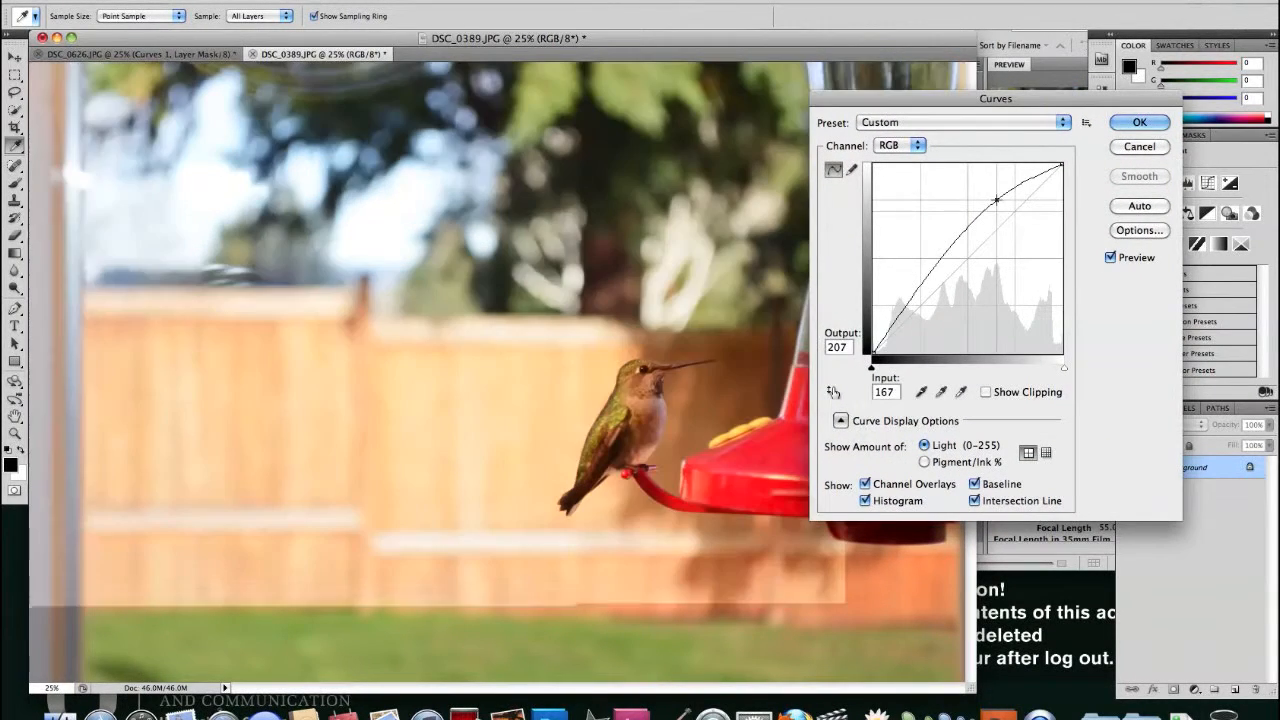
{"action": "left_click_drag", "start_coordinate": [952, 268], "coordinate": [942, 299]}
{"action": "left_click", "coordinate": [1143, 146]}
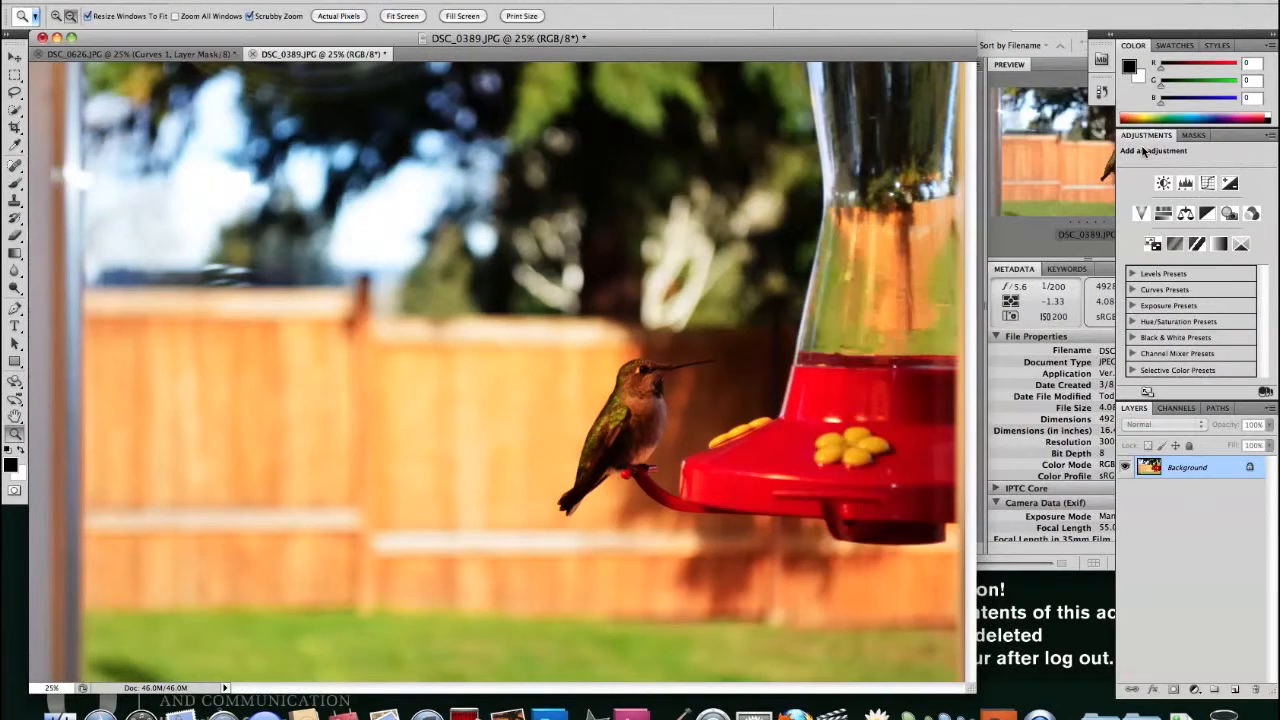
Step: Add a Curves adjustment layer above the Background and make it the active layer
{"action": "left_click", "coordinate": [1194, 690]}
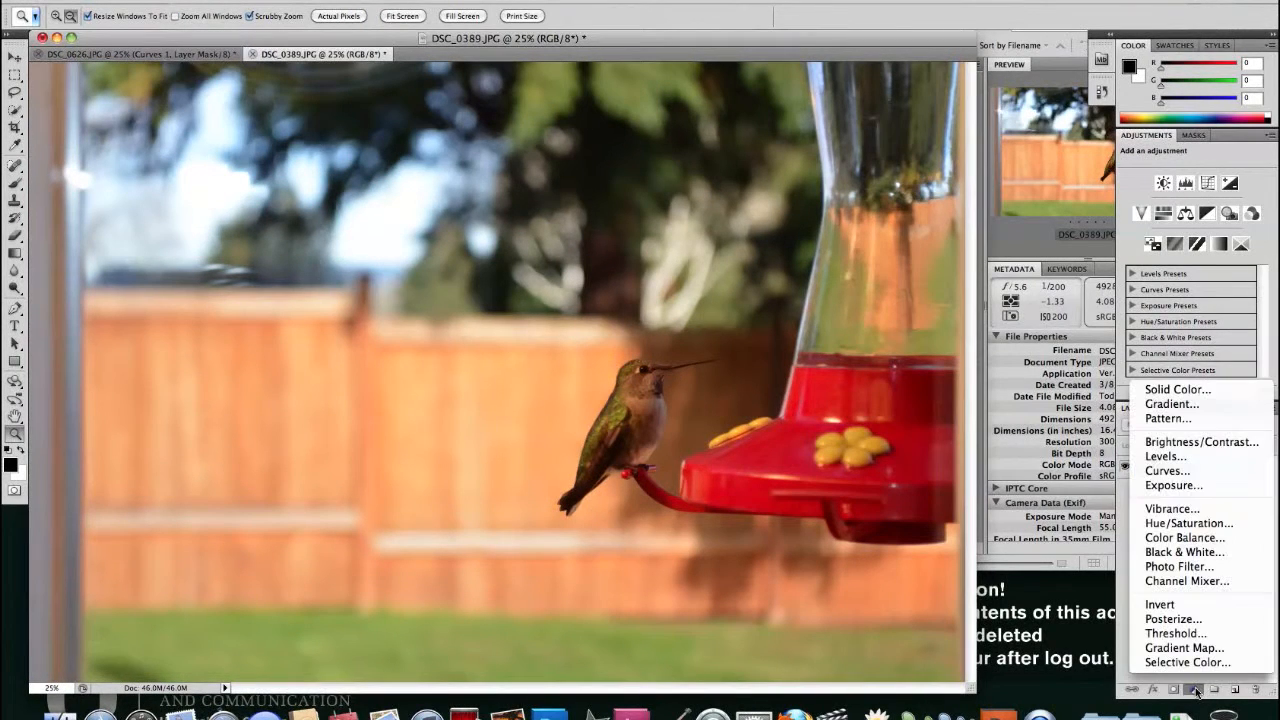
{"action": "left_click", "coordinate": [1192, 472]}
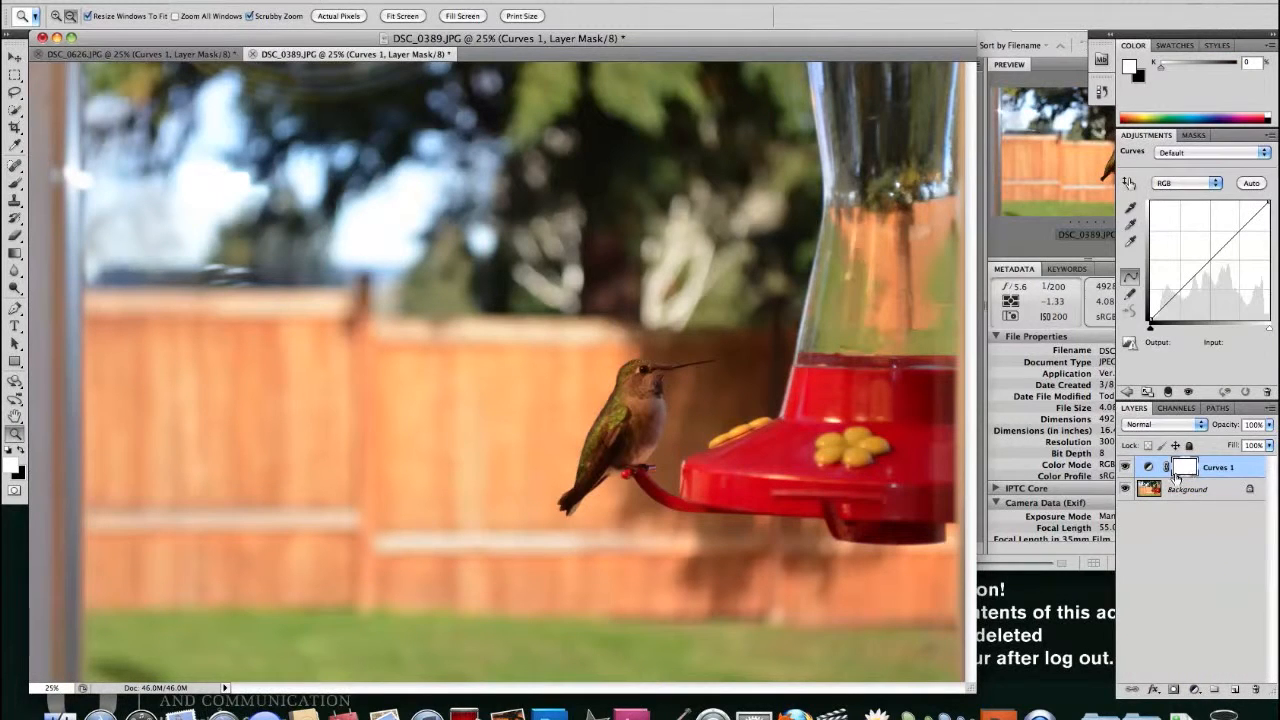
{"action": "left_click", "coordinate": [1149, 472]}
{"action": "left_click", "coordinate": [1177, 492]}
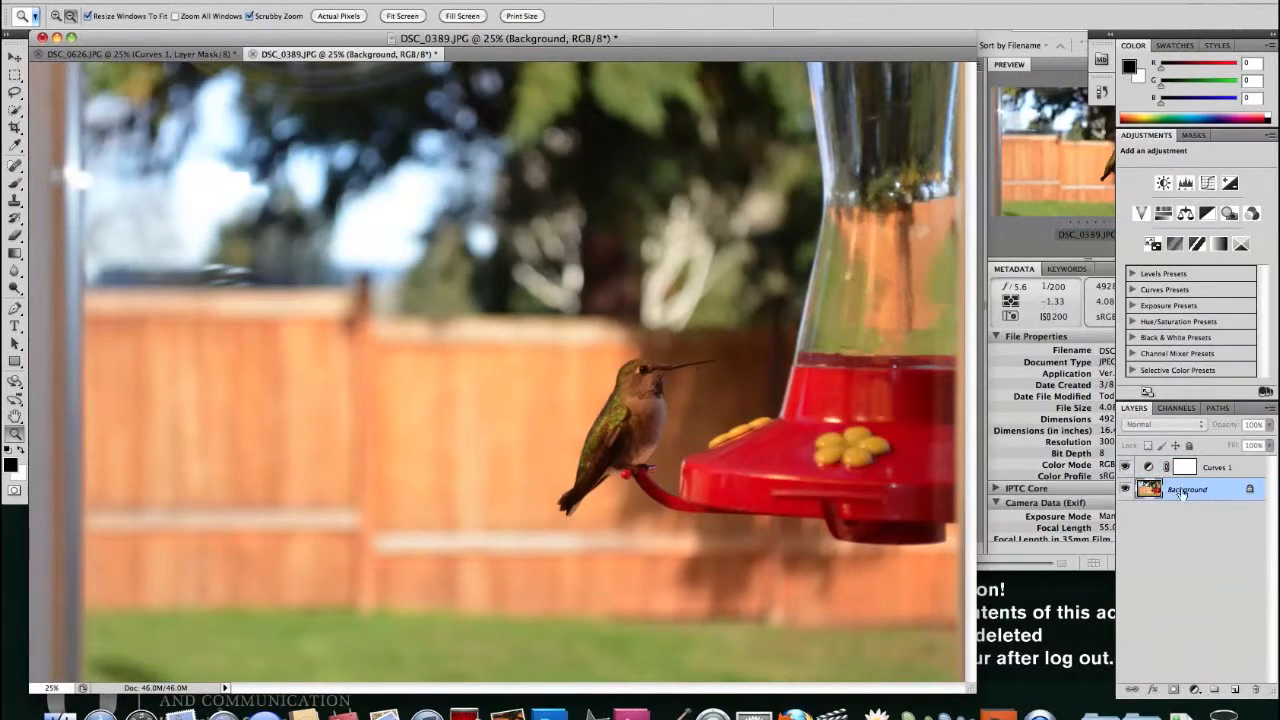
{"action": "left_click", "coordinate": [1148, 469]}
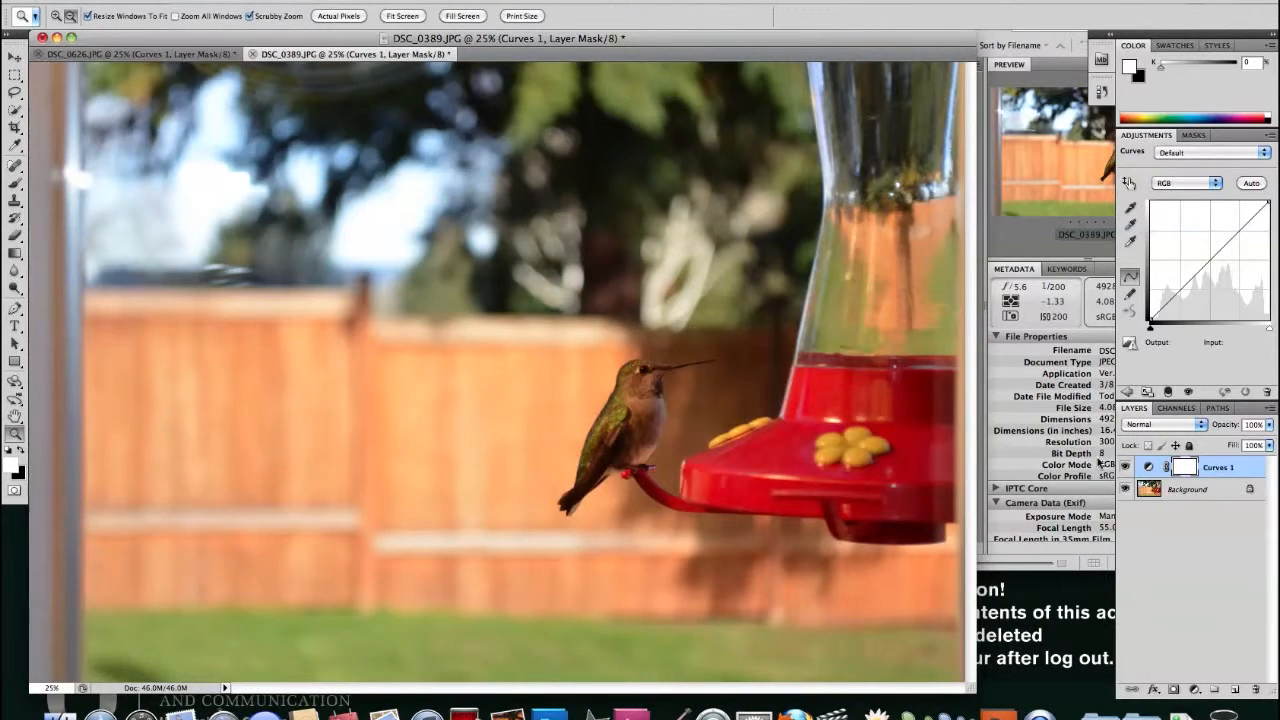
Step: Use on-image curve adjustment to brighten the bird's tones and darken the background tree shadows, mapping input 31 to output 20
{"action": "left_click", "coordinate": [1130, 184]}
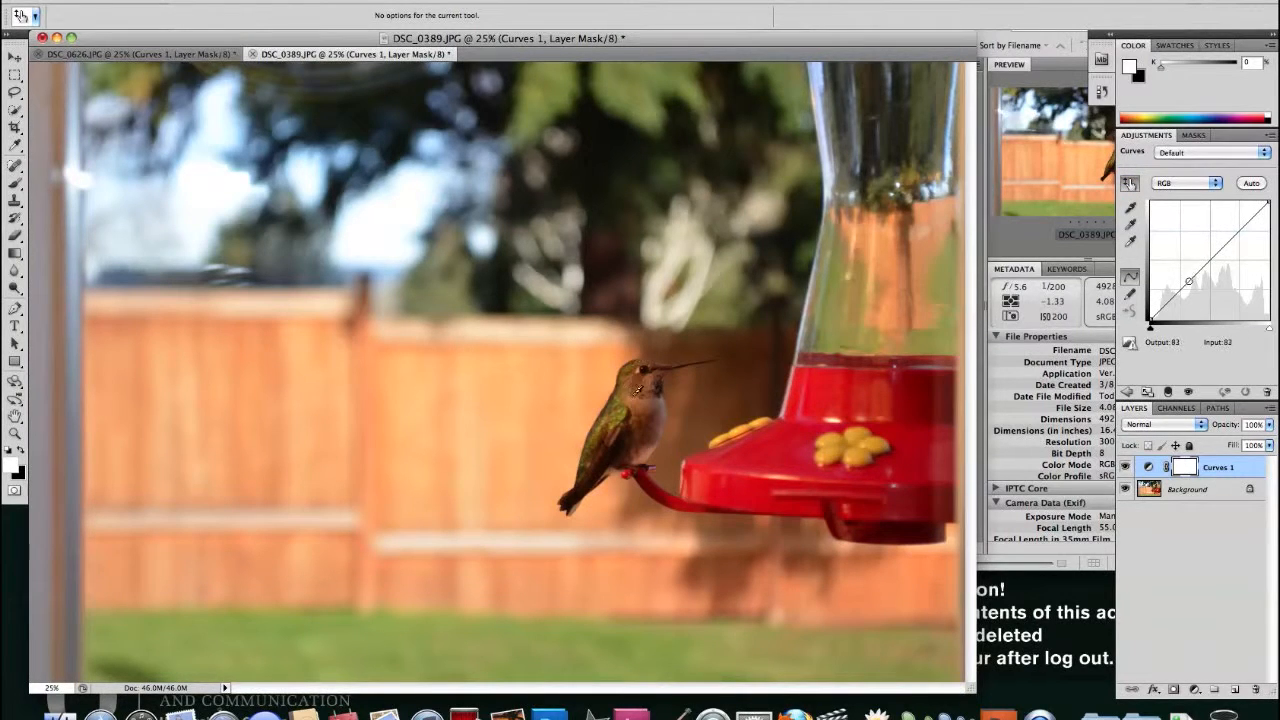
{"action": "left_click_drag", "start_coordinate": [646, 372], "coordinate": [640, 366]}
{"action": "left_click_drag", "start_coordinate": [602, 256], "coordinate": [602, 275]}
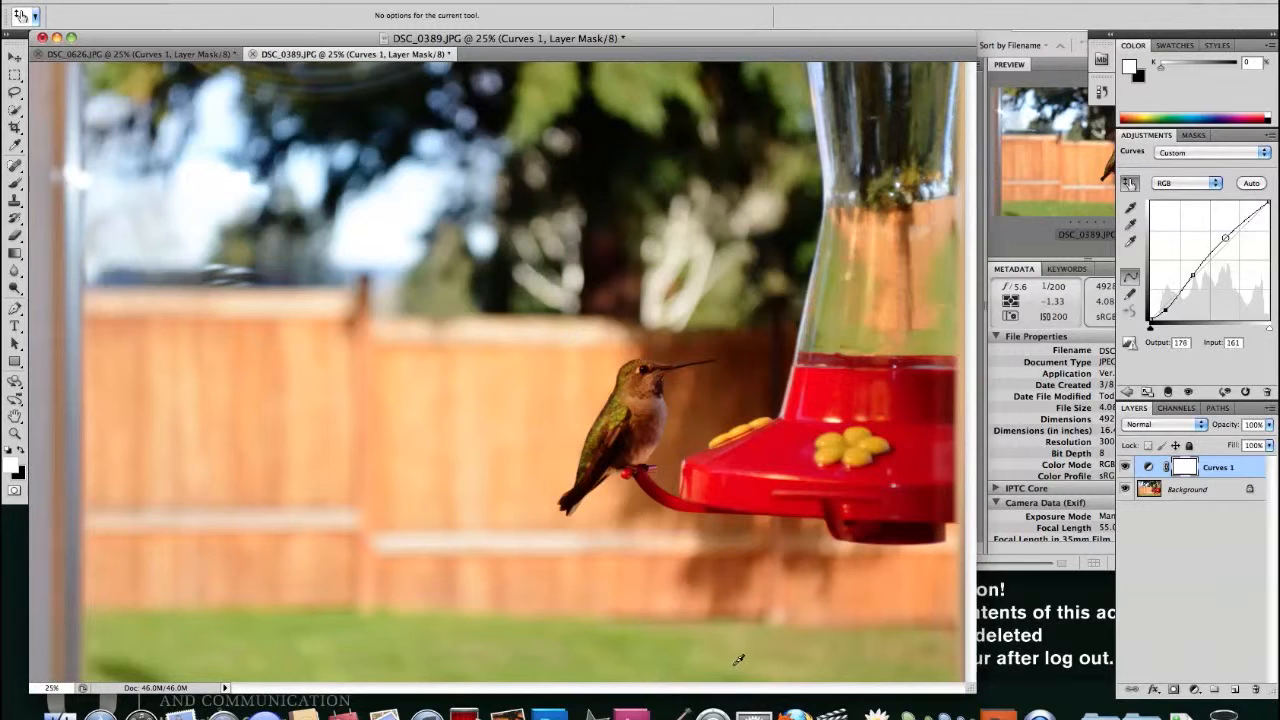
Step: Add a second Curves adjustment layer above Curves 1
{"action": "key", "text": "super+minus"}
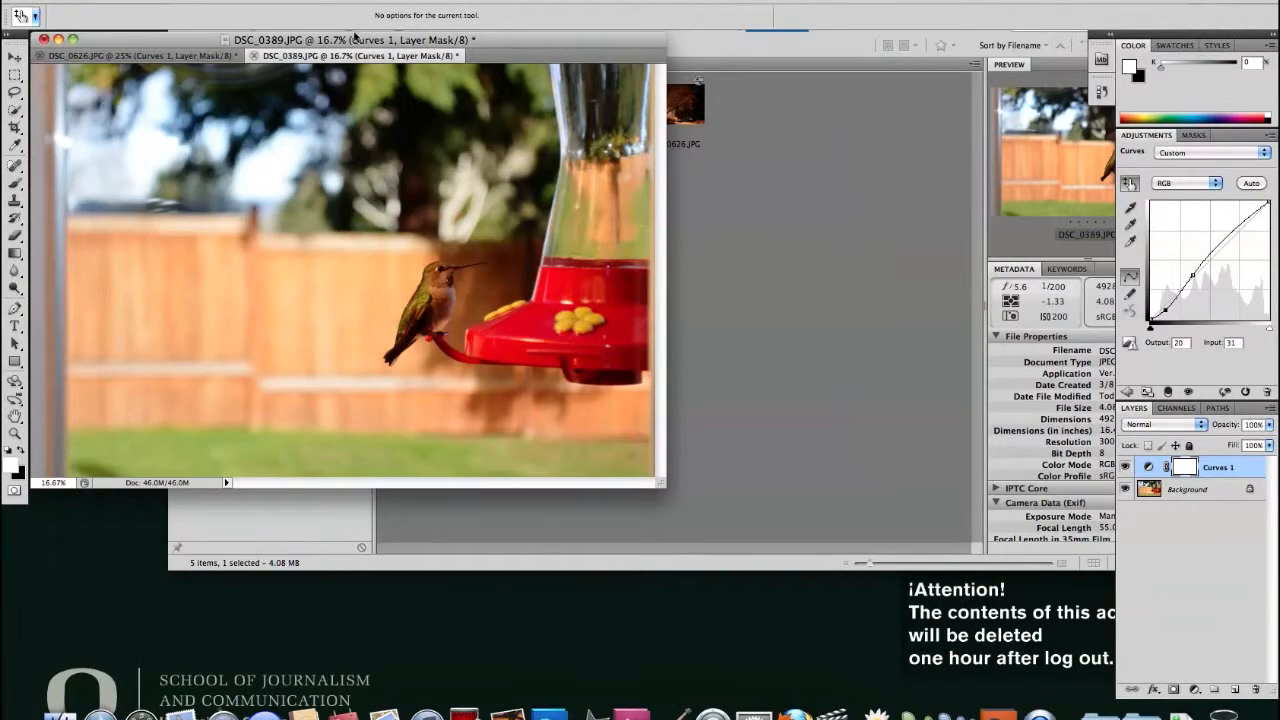
{"action": "left_click_drag", "start_coordinate": [357, 40], "coordinate": [506, 94]}
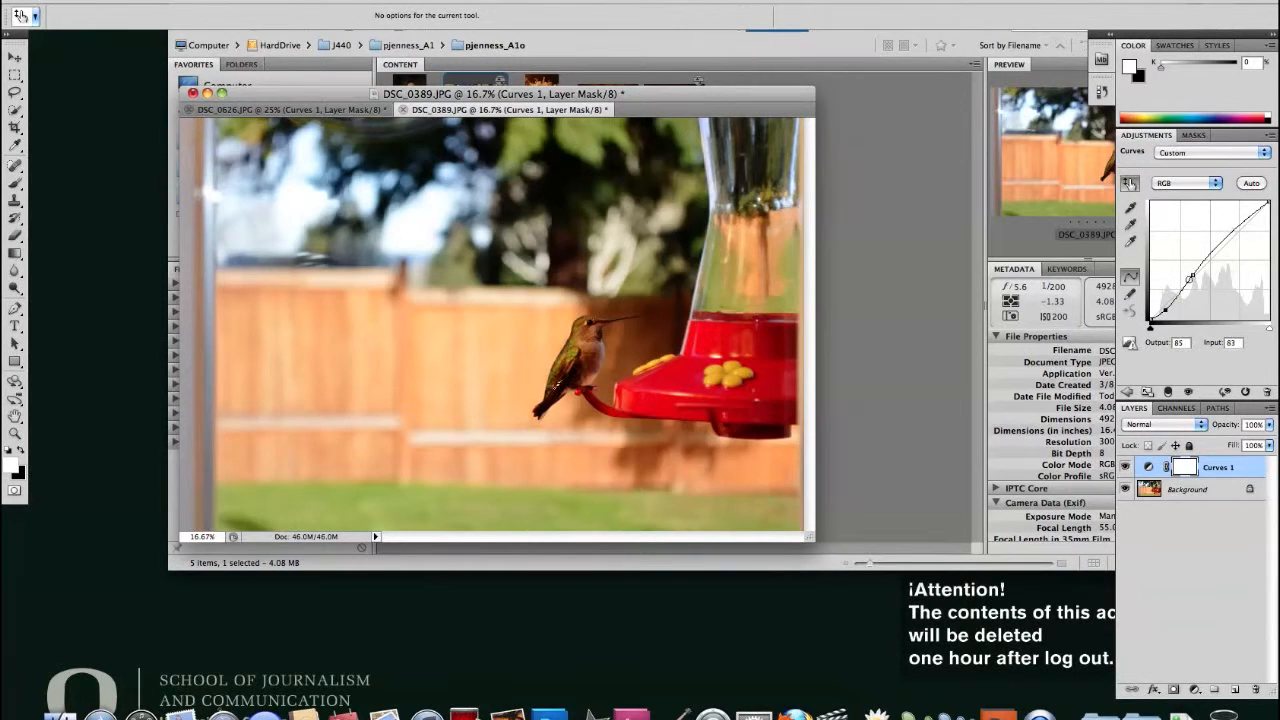
{"action": "left_click", "coordinate": [1200, 691]}
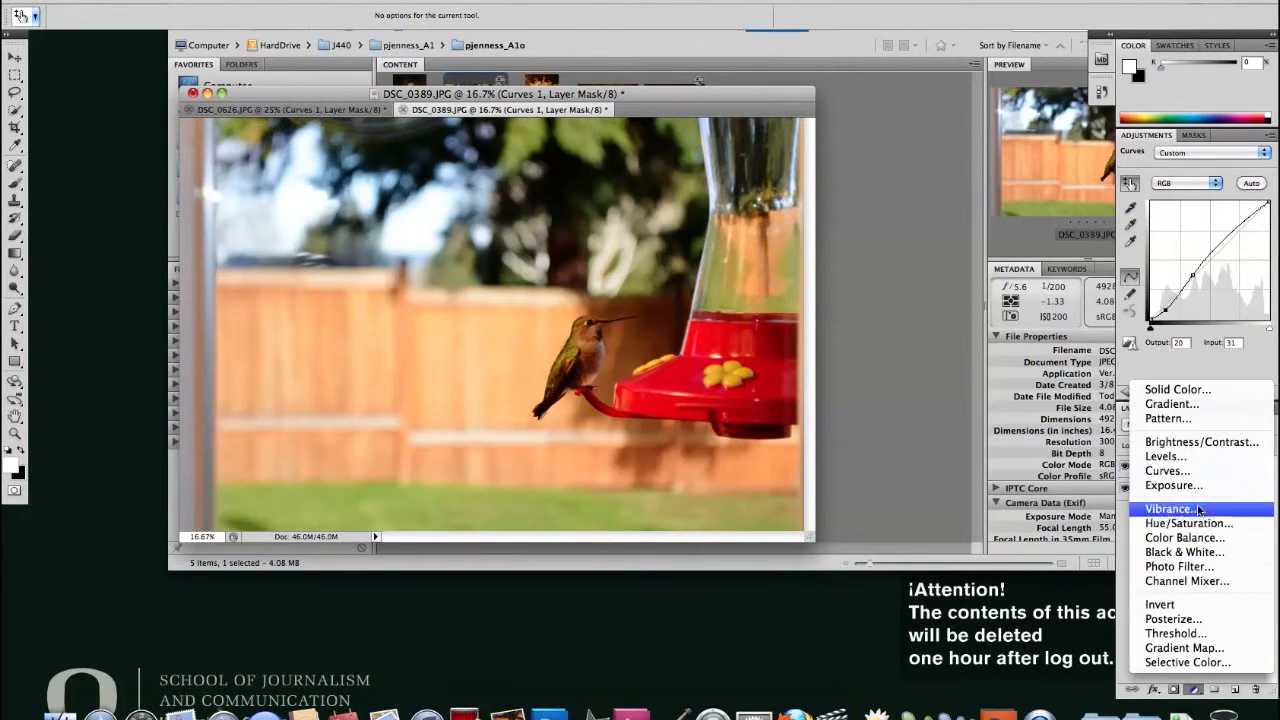
{"action": "left_click", "coordinate": [1192, 471]}
{"action": "key", "text": "z"}
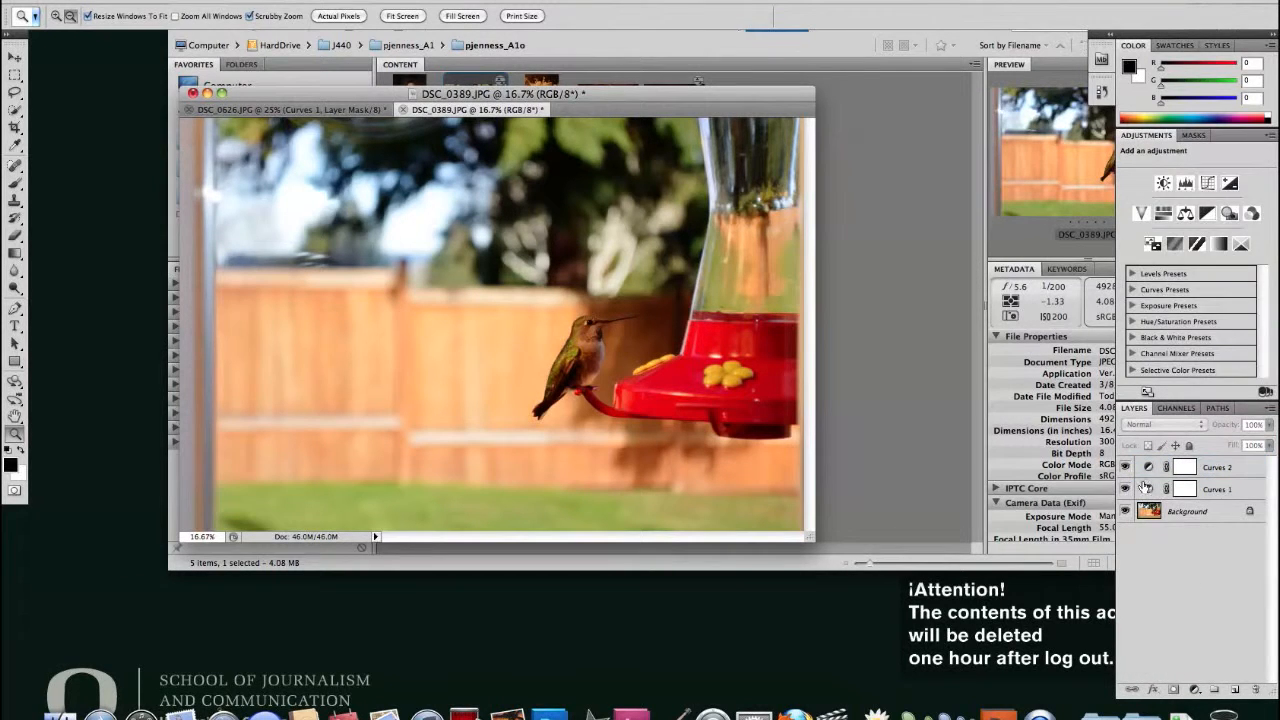
Step: Lower the Curves 1 layer's opacity to 64%
{"action": "left_click", "coordinate": [1270, 426]}
{"action": "left_click_drag", "start_coordinate": [1266, 441], "coordinate": [1238, 447]}
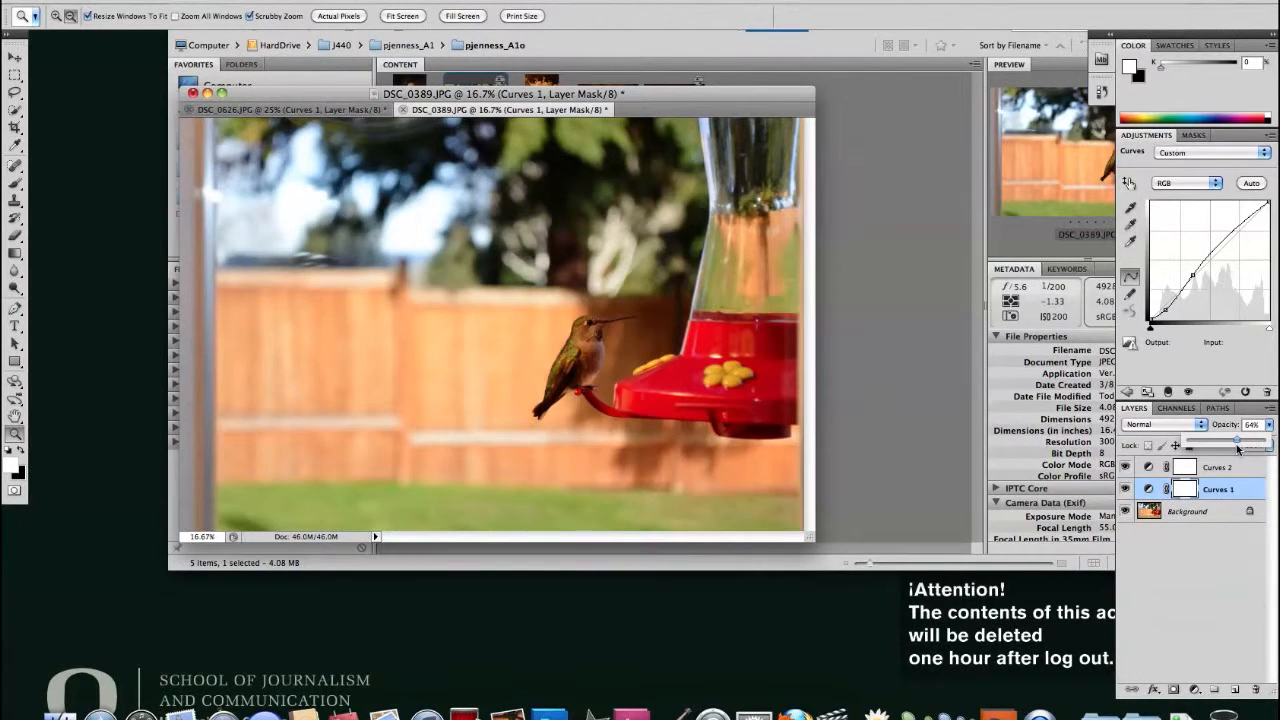
Step: On the Curves 2 layer, darken the fence tones with on-image adjustment, mapping input 211 to output 193
{"action": "left_click", "coordinate": [1200, 467]}
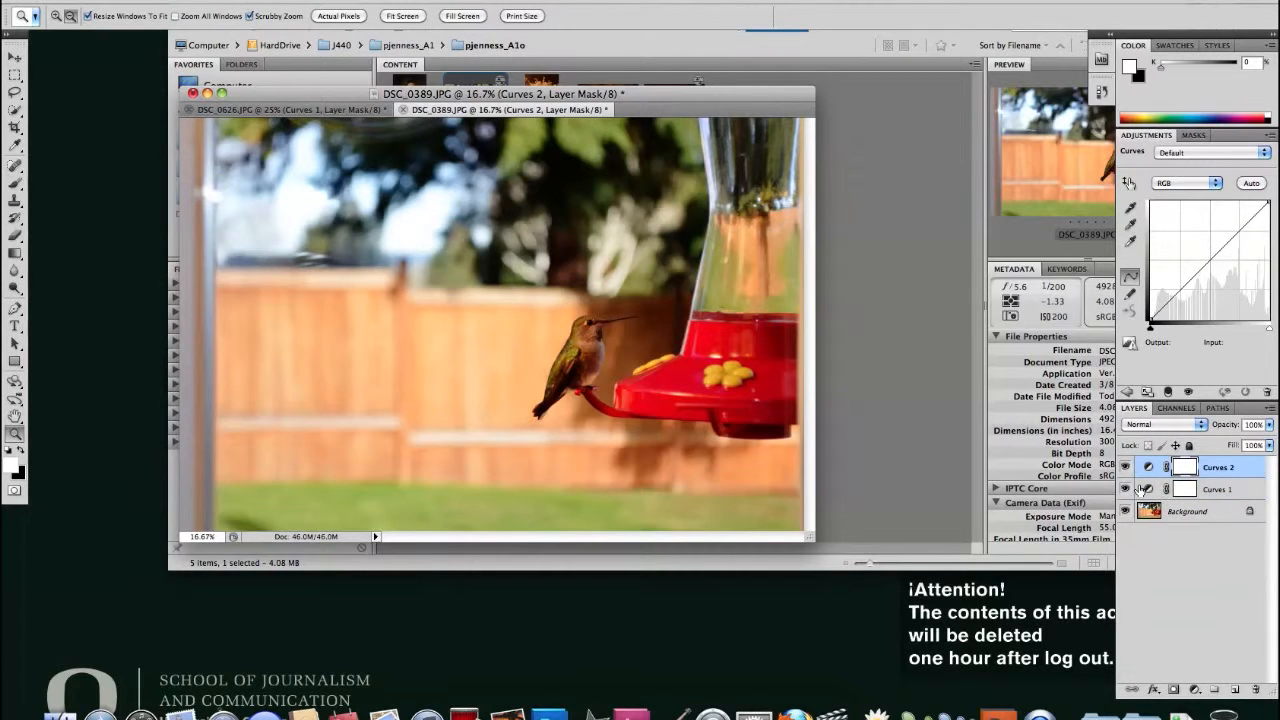
{"action": "left_click", "coordinate": [1129, 183]}
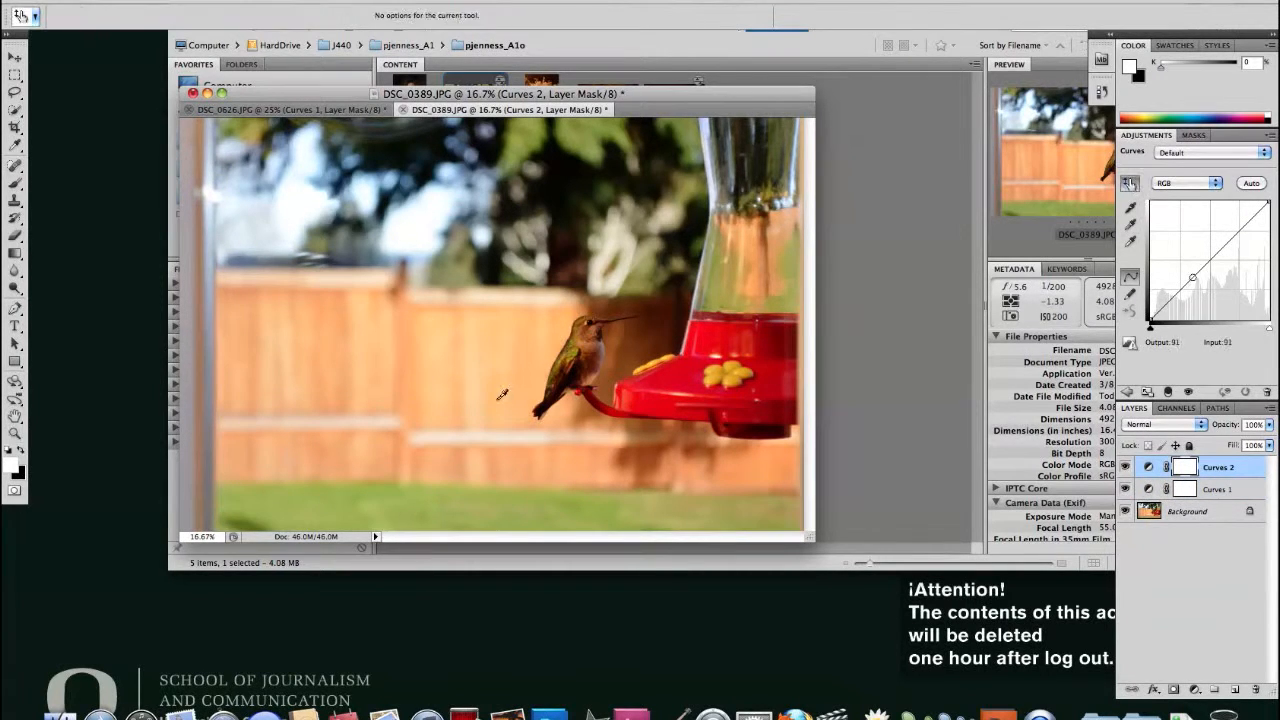
{"action": "left_click_drag", "start_coordinate": [500, 357], "coordinate": [497, 378]}
Step: Try the Luminosity blend mode on Curves 2 and return the layer to Normal
{"action": "left_click", "coordinate": [1162, 424]}
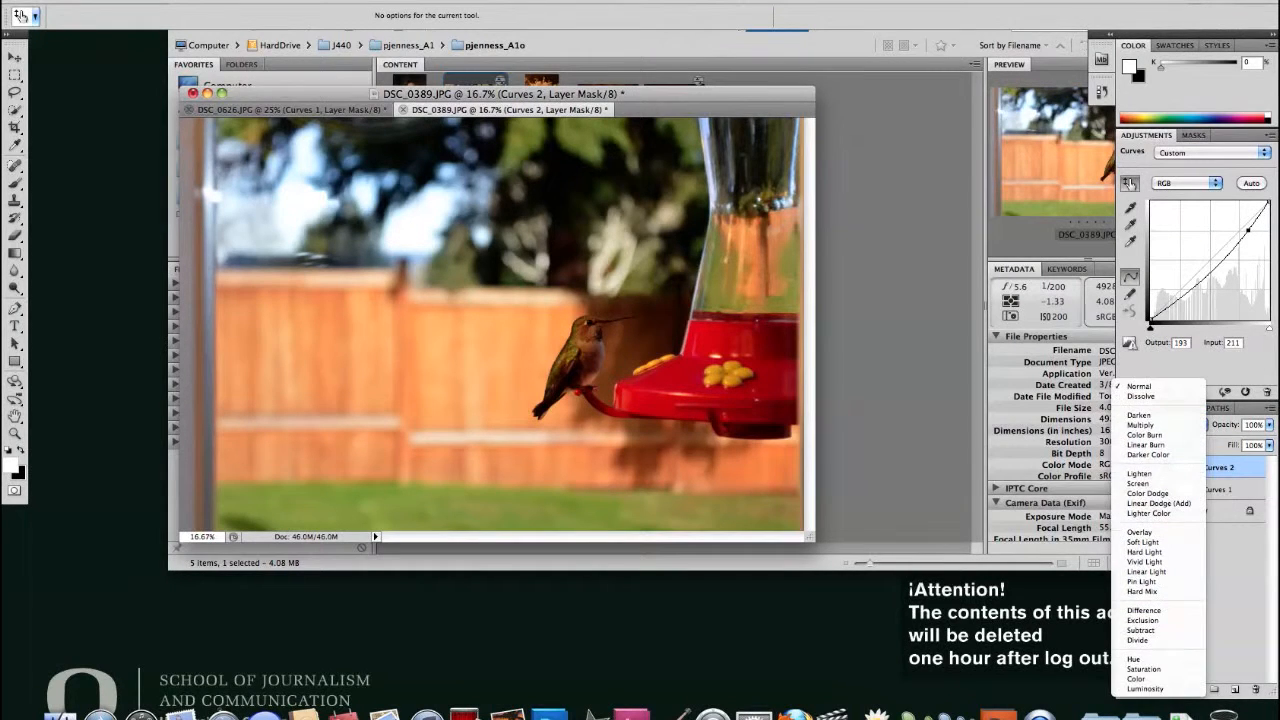
{"action": "left_click", "coordinate": [1157, 688]}
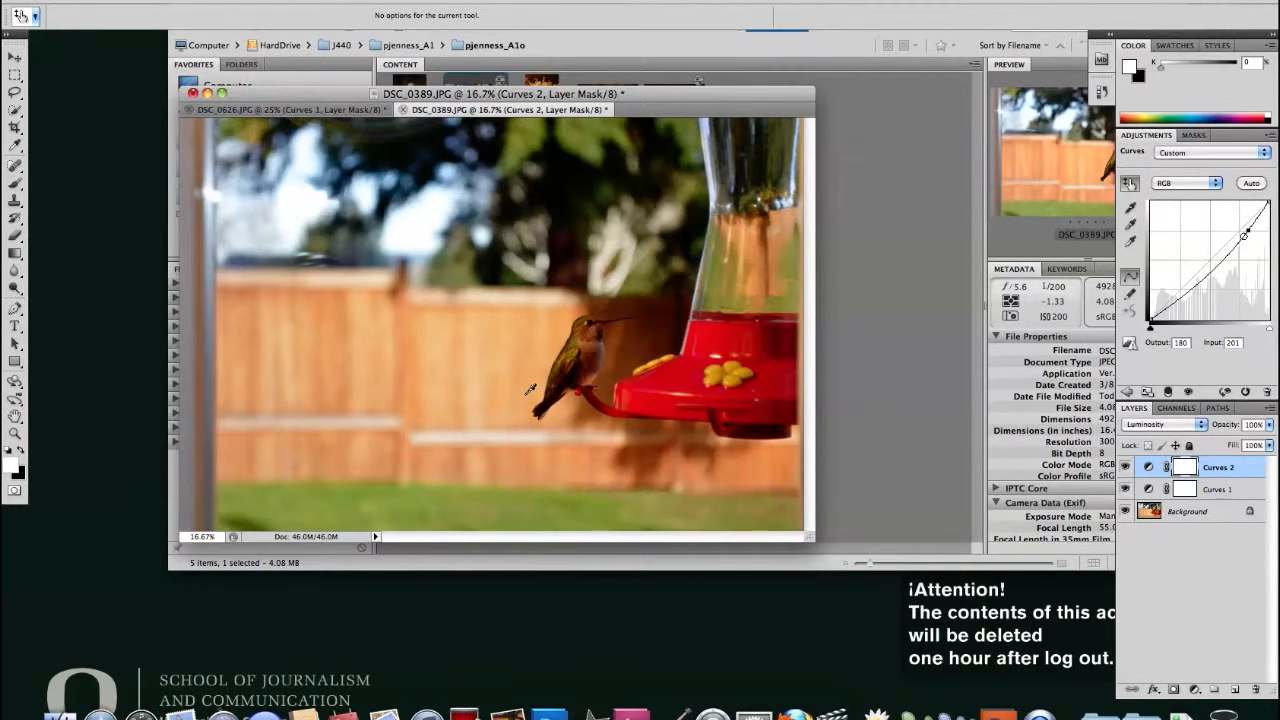
{"action": "left_click", "coordinate": [1165, 424]}
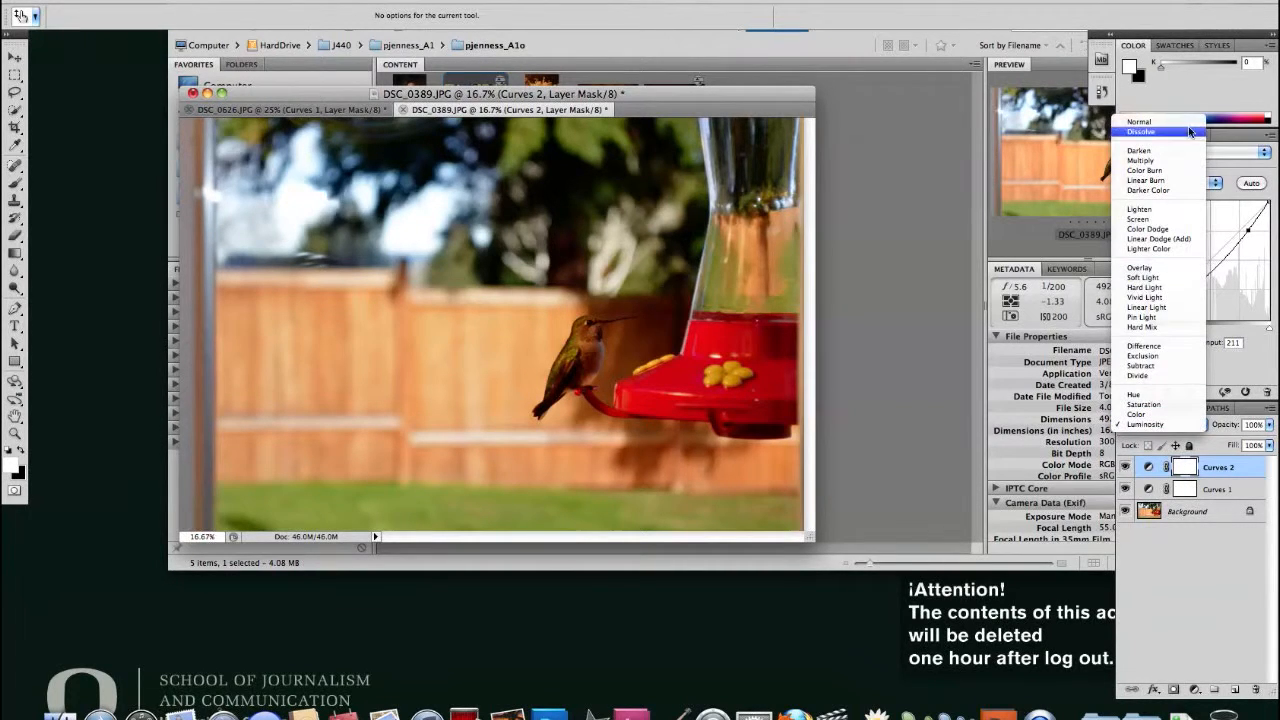
{"action": "left_click", "coordinate": [1139, 121]}
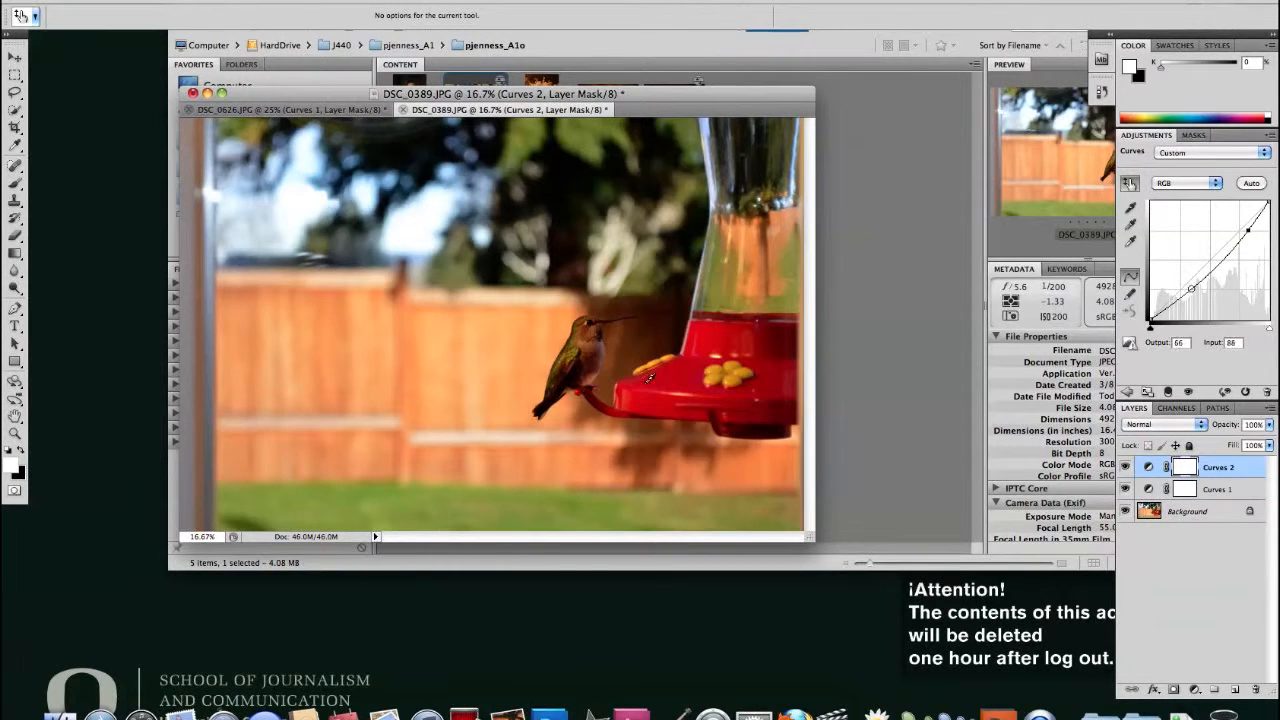
Step: Darken the image strongly by moving the Curves 2 curve point to input 219, output 178
{"action": "left_click_drag", "start_coordinate": [1248, 230], "coordinate": [1253, 237]}
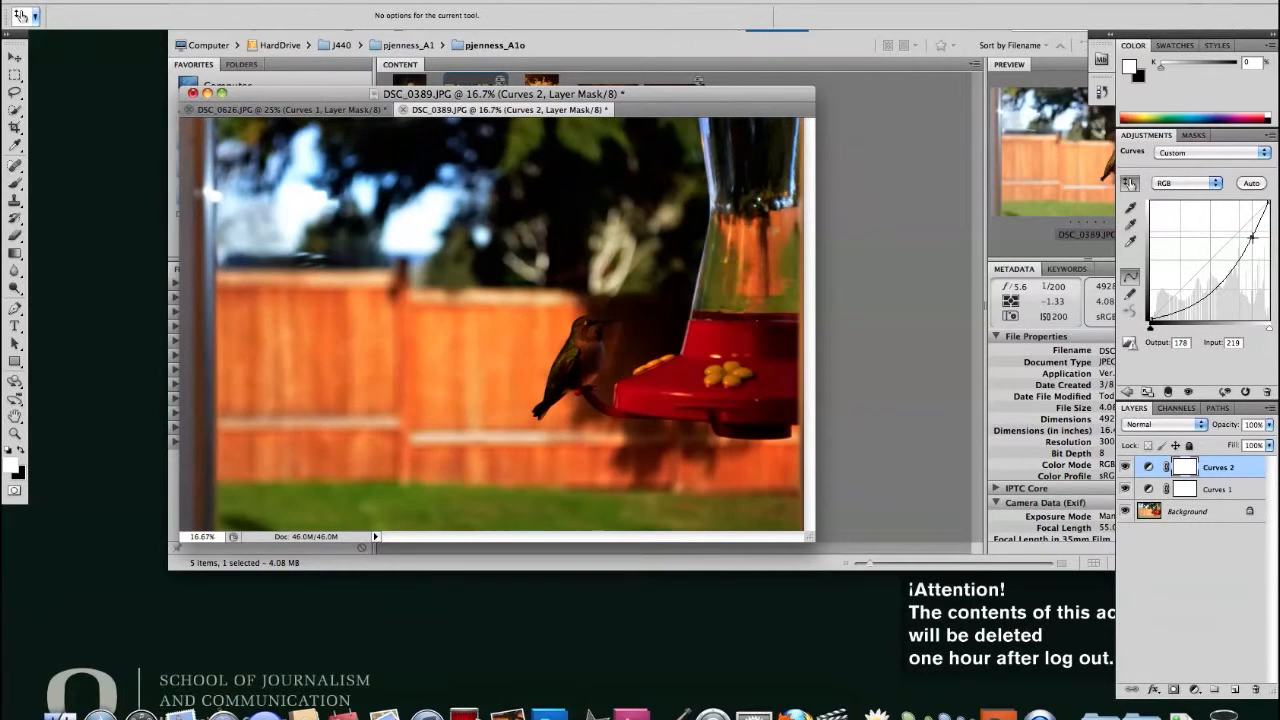
{"action": "left_click_drag", "start_coordinate": [1191, 298], "coordinate": [950, 432]}
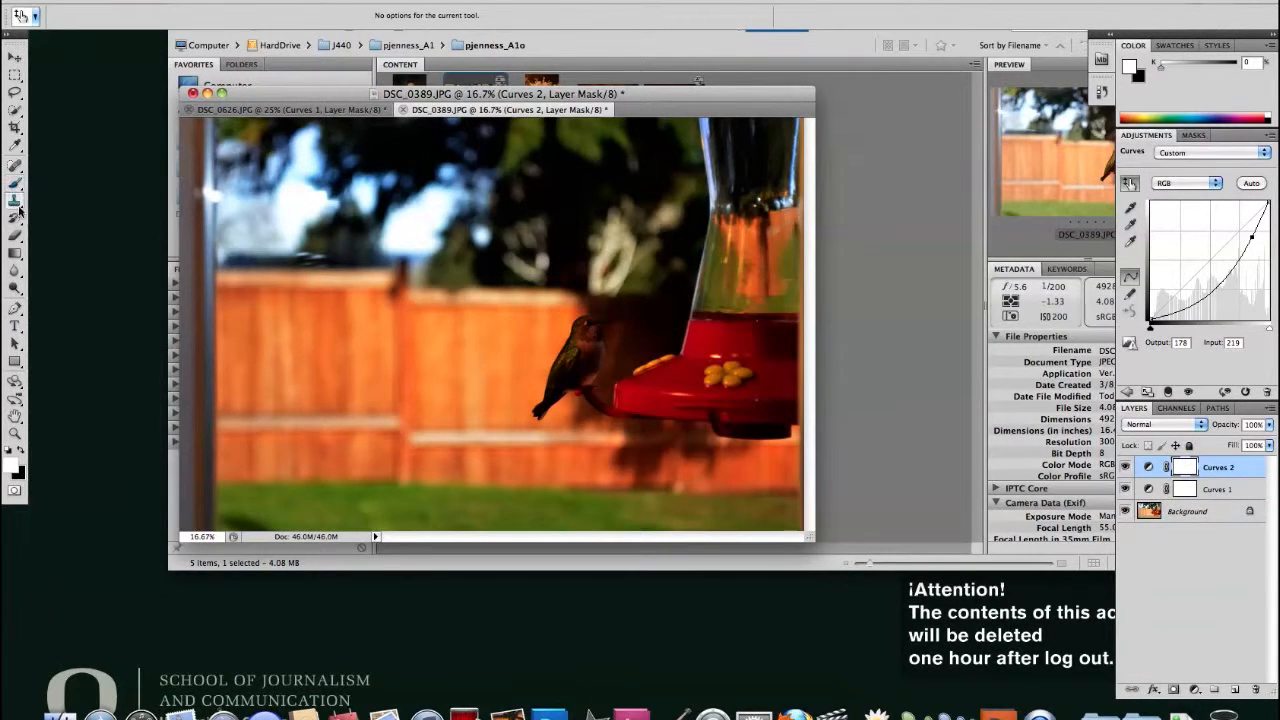
Step: Fill the Curves 2 layer mask with black using the Paint Bucket
{"action": "left_click", "coordinate": [15, 252]}
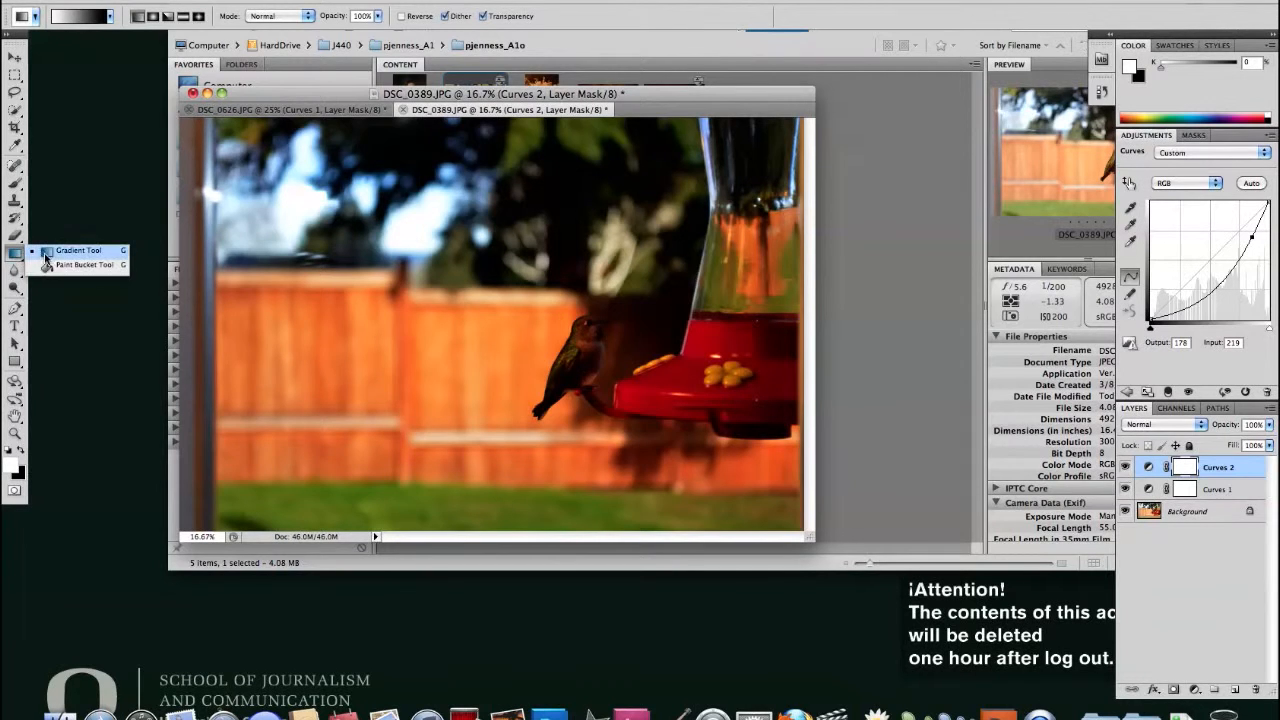
{"action": "left_click", "coordinate": [48, 264]}
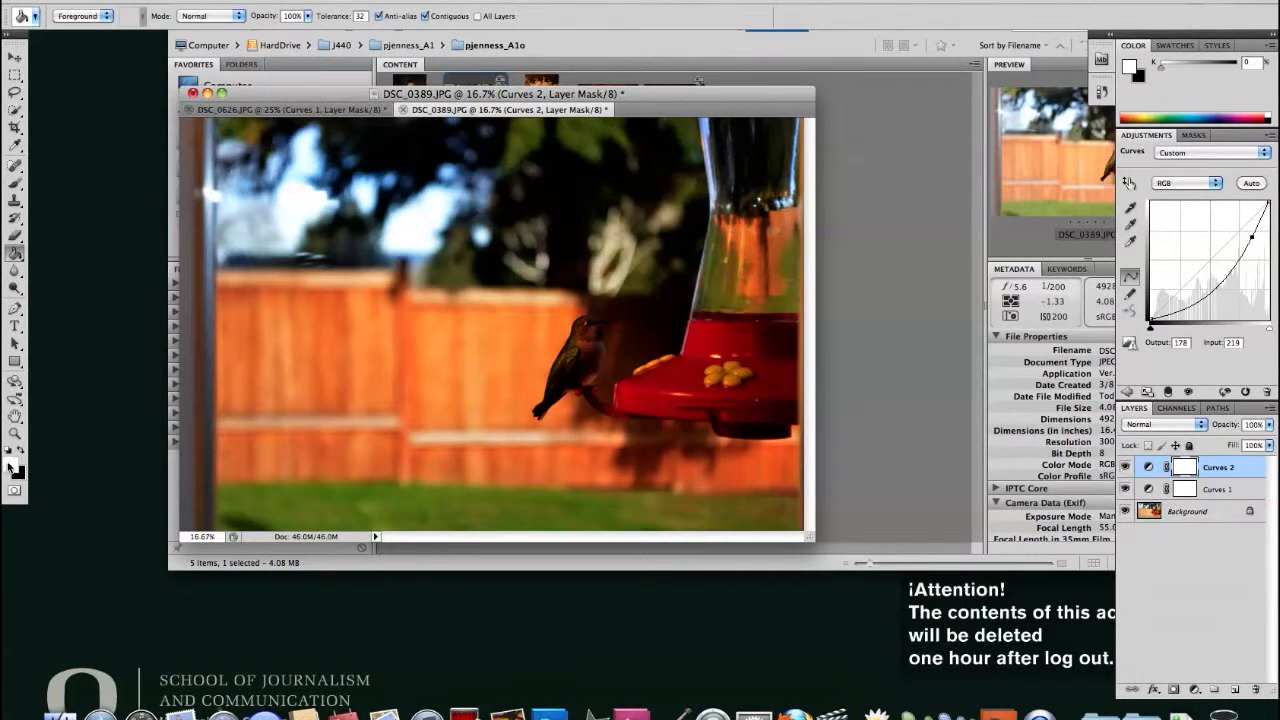
{"action": "key", "text": "x"}
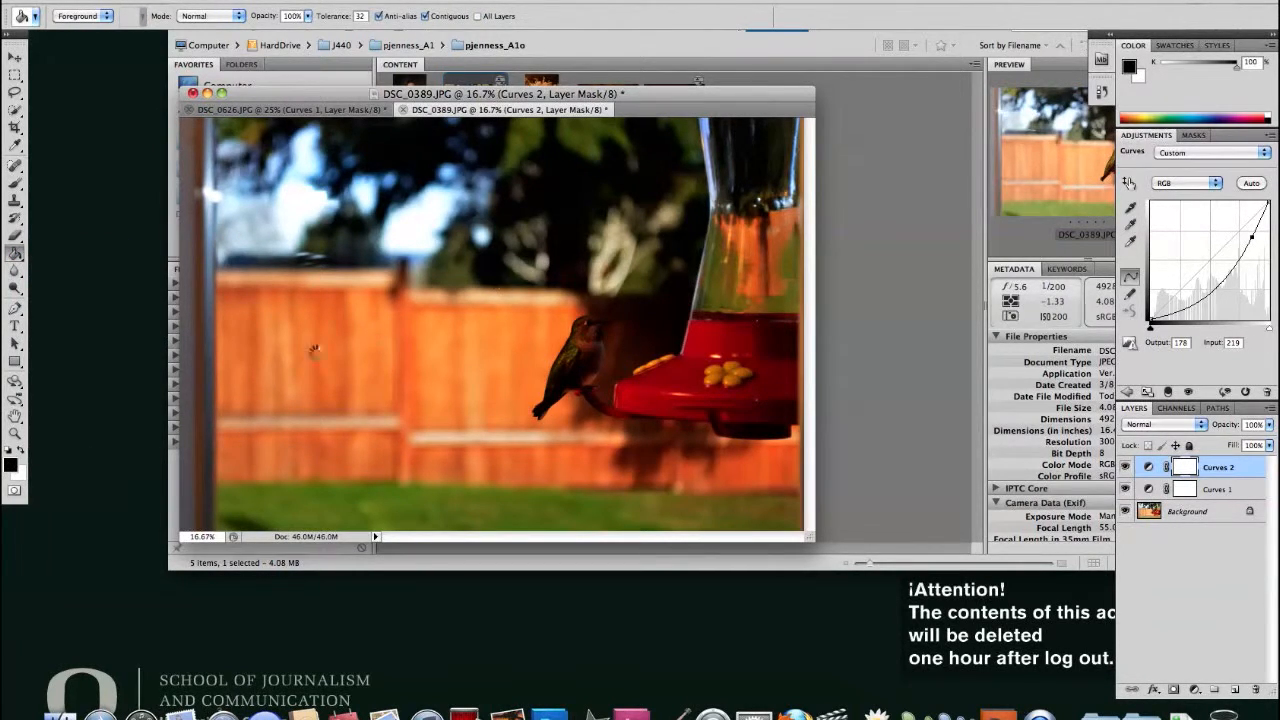
{"action": "left_click", "coordinate": [290, 382]}
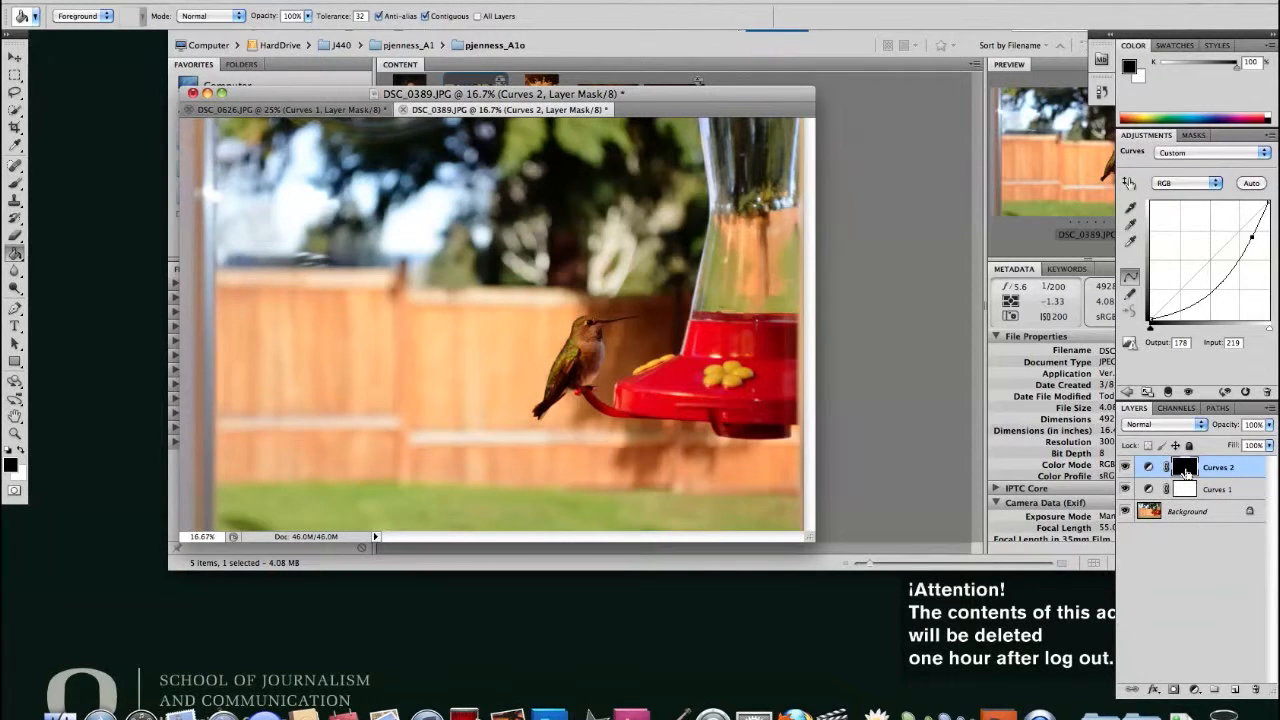
Step: Invert the Curves 2 mask to white and invert it back to black
{"action": "key", "text": "super+i"}
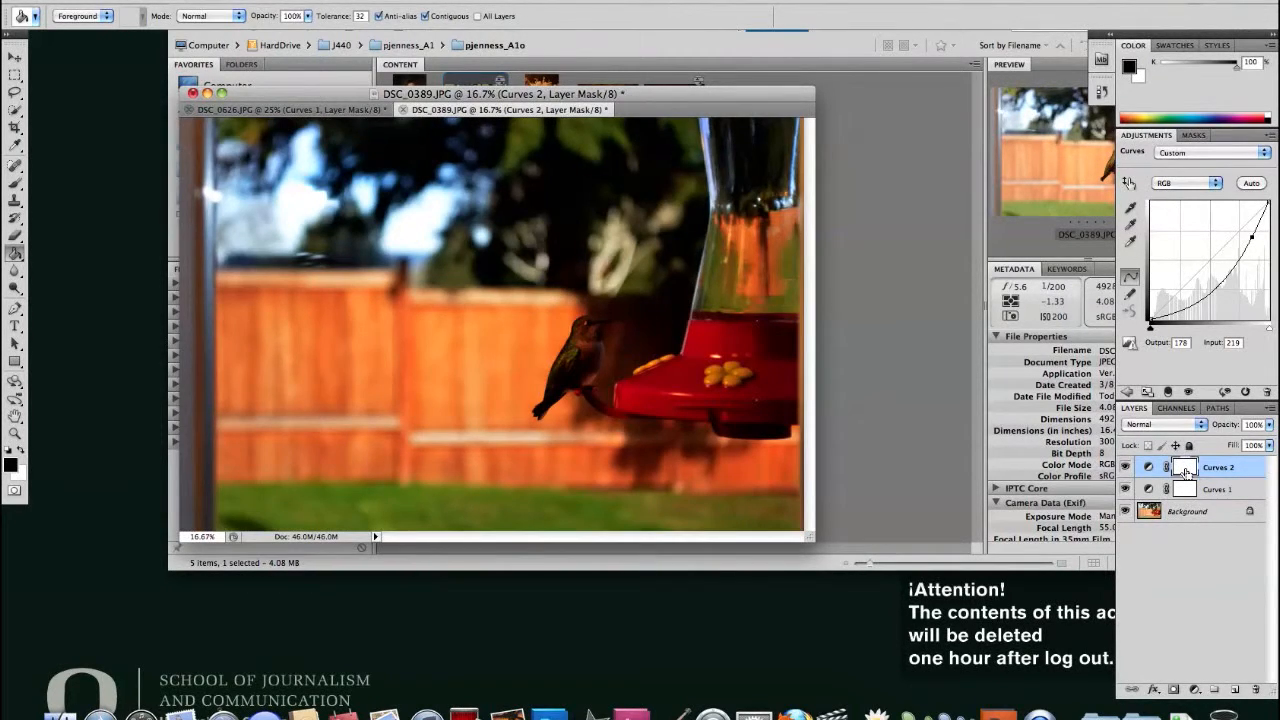
{"action": "key", "text": "super+i"}
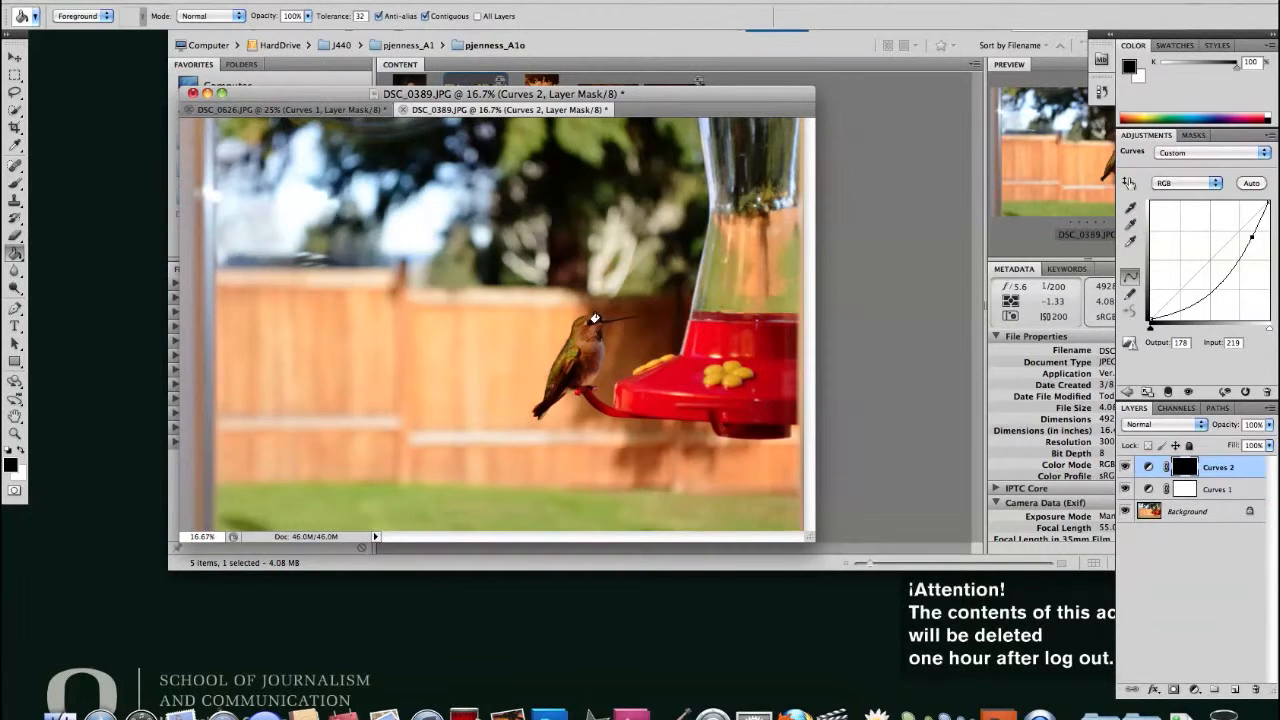
Step: Paint white on the Curves 2 mask over the fence left of the bird, using a brush of size 1500
{"action": "key", "text": "b"}
{"action": "key", "text": "x"}
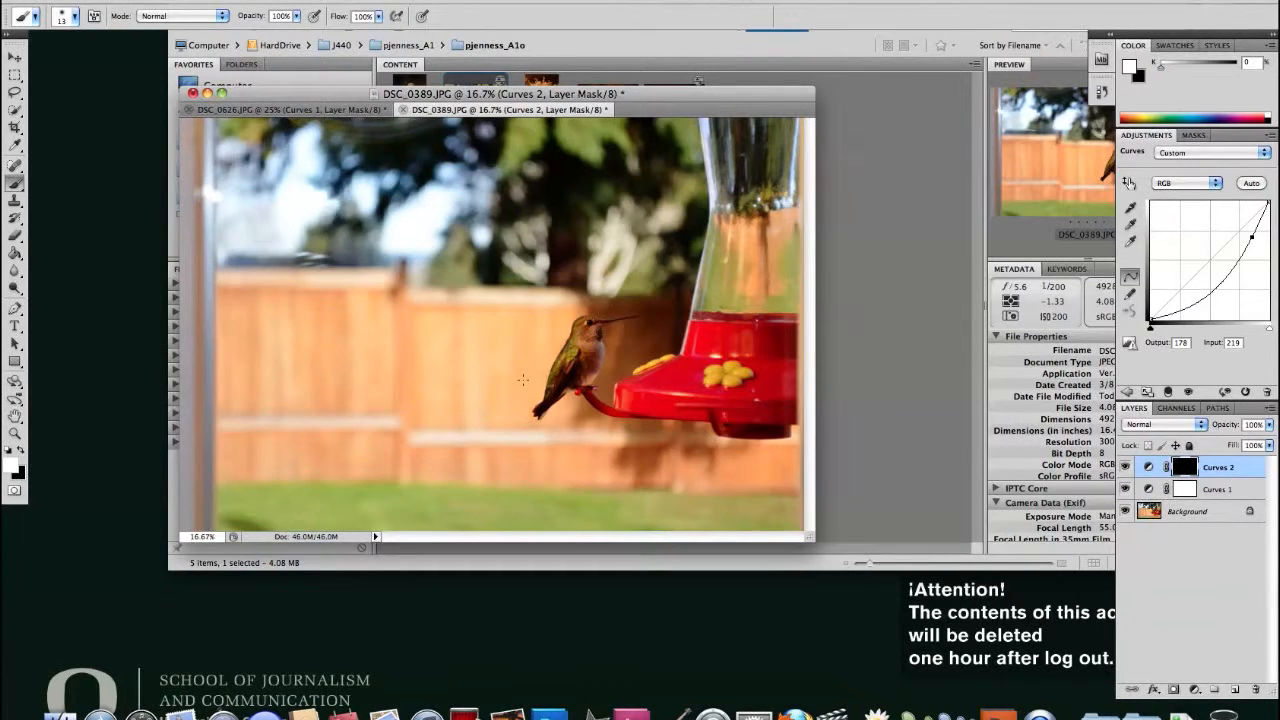
{"action": "key", "text": "bracketright"}
{"action": "key", "text": "bracketright"}
{"action": "key", "text": "bracketright"}
{"action": "key", "text": "bracketright"}
{"action": "key", "text": "bracketright"}
{"action": "key", "text": "bracketright"}
{"action": "key", "text": "bracketright"}
{"action": "key", "text": "bracketright"}
{"action": "key", "text": "bracketright"}
{"action": "key", "text": "bracketright"}
{"action": "key", "text": "bracketright"}
{"action": "key", "text": "bracketright"}
{"action": "key", "text": "bracketright"}
{"action": "key", "text": "bracketright"}
{"action": "key", "text": "bracketright"}
{"action": "key", "text": "bracketright"}
{"action": "key", "text": "bracketright"}
{"action": "key", "text": "bracketright"}
{"action": "key", "text": "bracketright"}
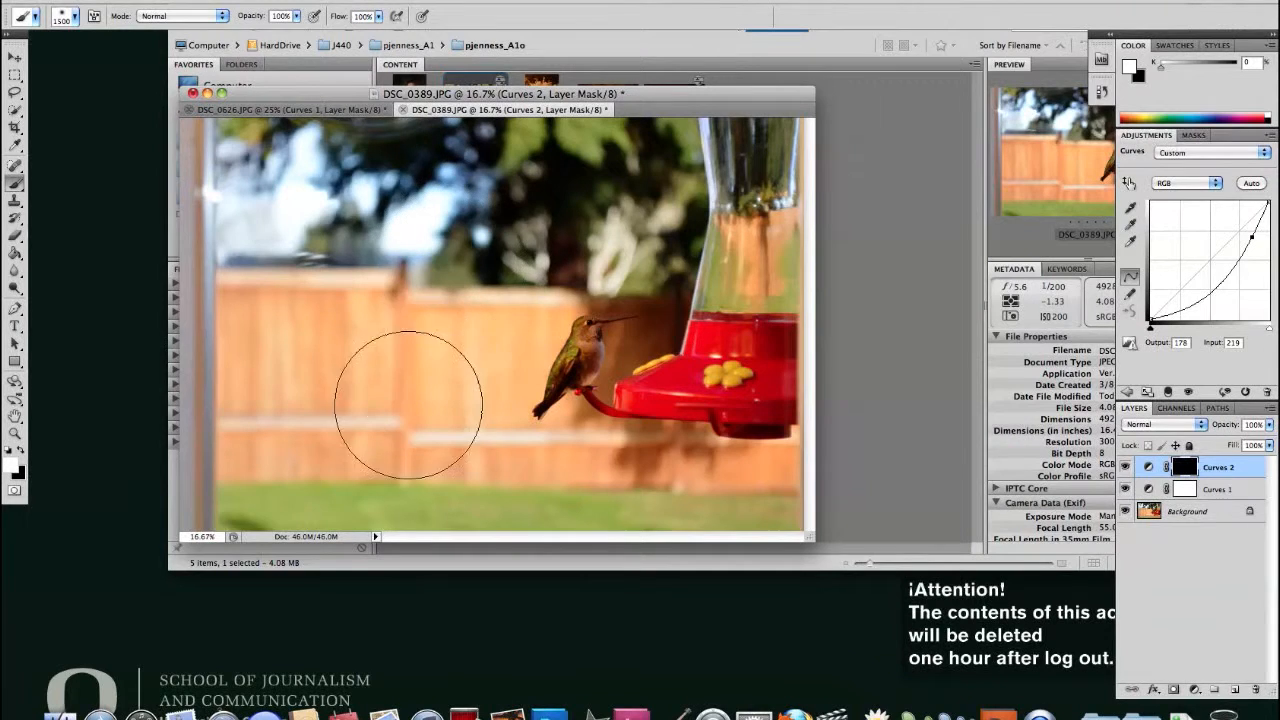
{"action": "mouse_move", "coordinate": [408, 404]}
{"action": "left_mouse_down"}
{"action": "mouse_move", "coordinate": [440, 409]}
{"action": "mouse_move", "coordinate": [391, 377]}
{"action": "mouse_move", "coordinate": [383, 386]}
{"action": "mouse_move", "coordinate": [434, 423]}
{"action": "left_mouse_up"}
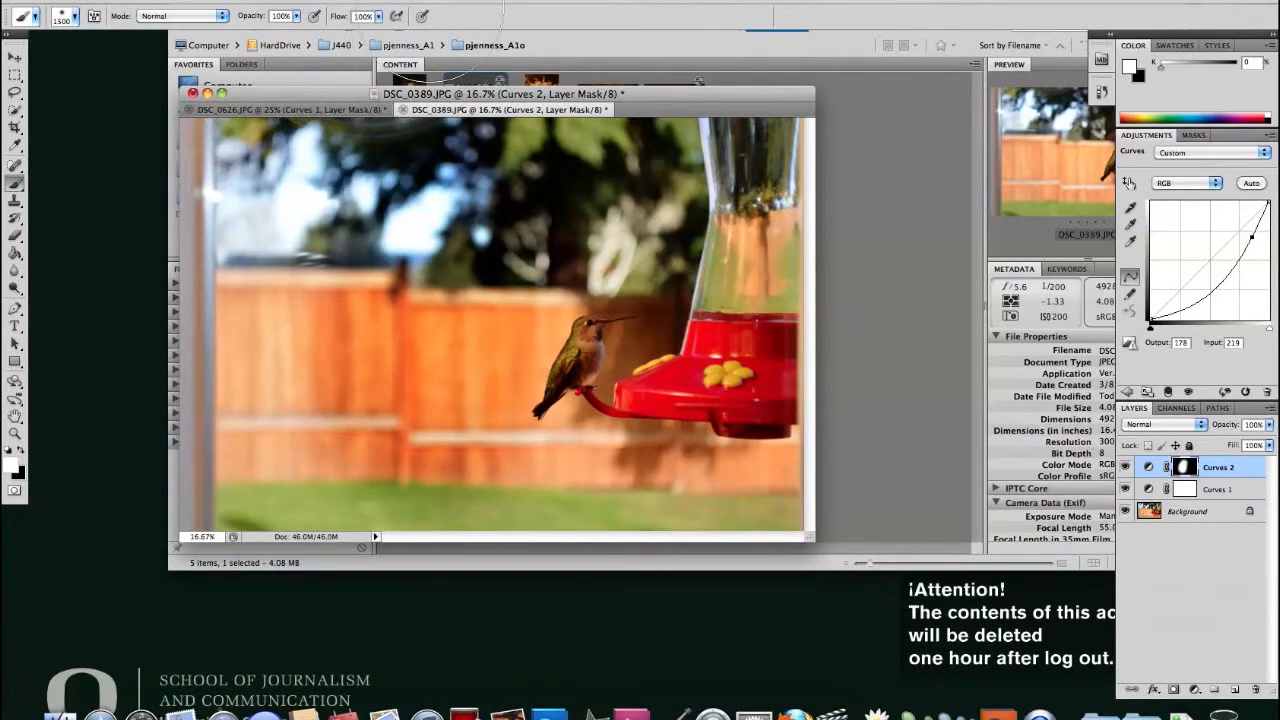
Step: Paint white at 7% brush flow on the Curves 2 mask to gradually darken the lower fence and grass
{"action": "type", "text": "7"}
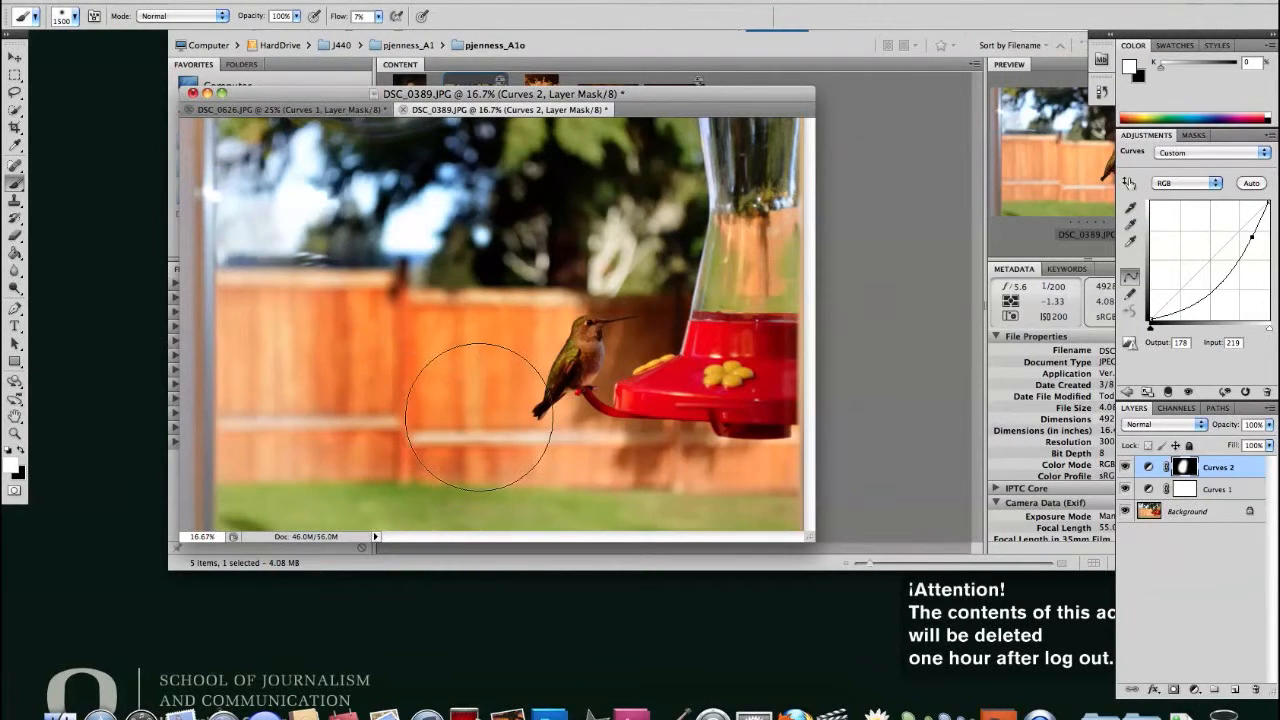
{"action": "mouse_move", "coordinate": [463, 400]}
{"action": "left_mouse_down"}
{"action": "mouse_move", "coordinate": [275, 473]}
{"action": "mouse_move", "coordinate": [284, 383]}
{"action": "mouse_move", "coordinate": [269, 454]}
{"action": "mouse_move", "coordinate": [263, 210]}
{"action": "mouse_move", "coordinate": [249, 332]}
{"action": "mouse_move", "coordinate": [272, 475]}
{"action": "mouse_move", "coordinate": [282, 451]}
{"action": "mouse_move", "coordinate": [258, 413]}
{"action": "mouse_move", "coordinate": [273, 436]}
{"action": "mouse_move", "coordinate": [318, 450]}
{"action": "mouse_move", "coordinate": [333, 354]}
{"action": "mouse_move", "coordinate": [255, 444]}
{"action": "mouse_move", "coordinate": [246, 386]}
{"action": "mouse_move", "coordinate": [425, 483]}
{"action": "mouse_move", "coordinate": [404, 477]}
{"action": "mouse_move", "coordinate": [675, 503]}
{"action": "mouse_move", "coordinate": [715, 484]}
{"action": "mouse_move", "coordinate": [521, 484]}
{"action": "mouse_move", "coordinate": [295, 363]}
{"action": "mouse_move", "coordinate": [249, 466]}
{"action": "mouse_move", "coordinate": [742, 492]}
{"action": "mouse_move", "coordinate": [911, 488]}
{"action": "left_mouse_up"}
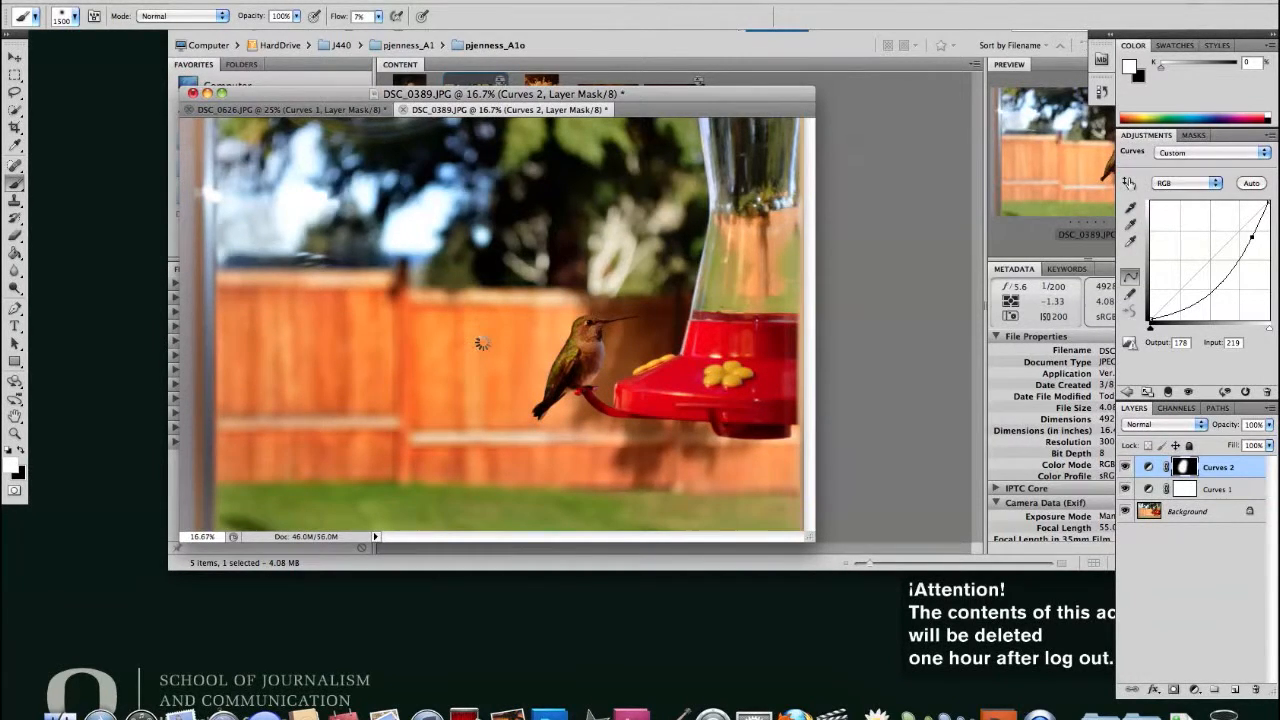
{"action": "key", "text": "g"}
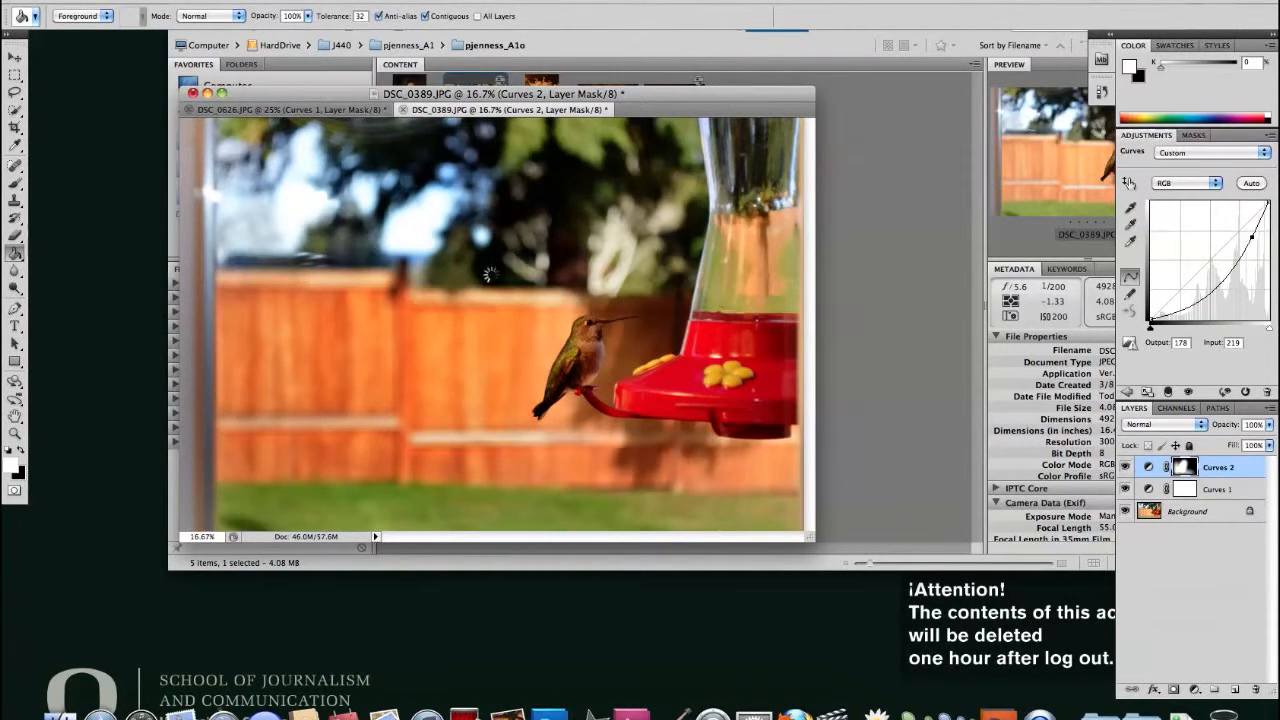
Step: Paint white at 100% flow on the Curves 2 mask over the hummingbird and its surroundings, enlarging the brush to 2500
{"action": "key", "text": "b"}
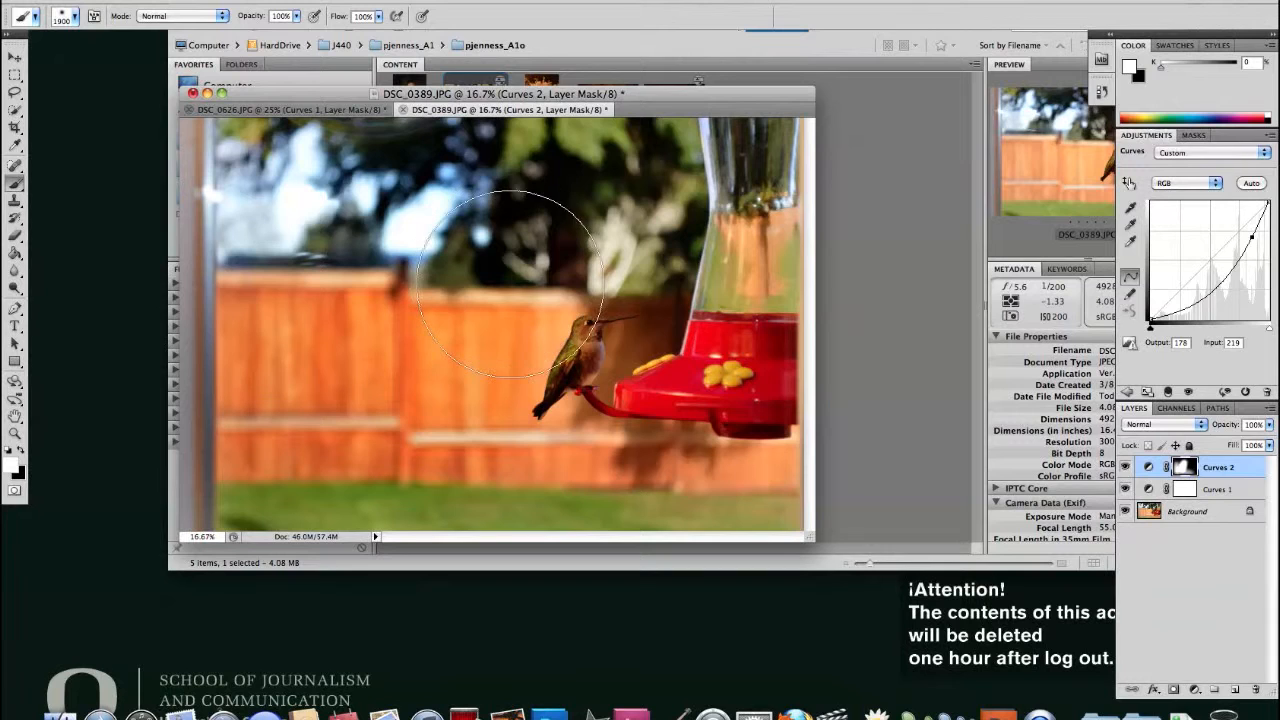
{"action": "mouse_move", "coordinate": [673, 408]}
{"action": "left_mouse_down"}
{"action": "mouse_move", "coordinate": [630, 300]}
{"action": "mouse_move", "coordinate": [615, 365]}
{"action": "mouse_move", "coordinate": [660, 385]}
{"action": "mouse_move", "coordinate": [675, 349]}
{"action": "left_mouse_up"}
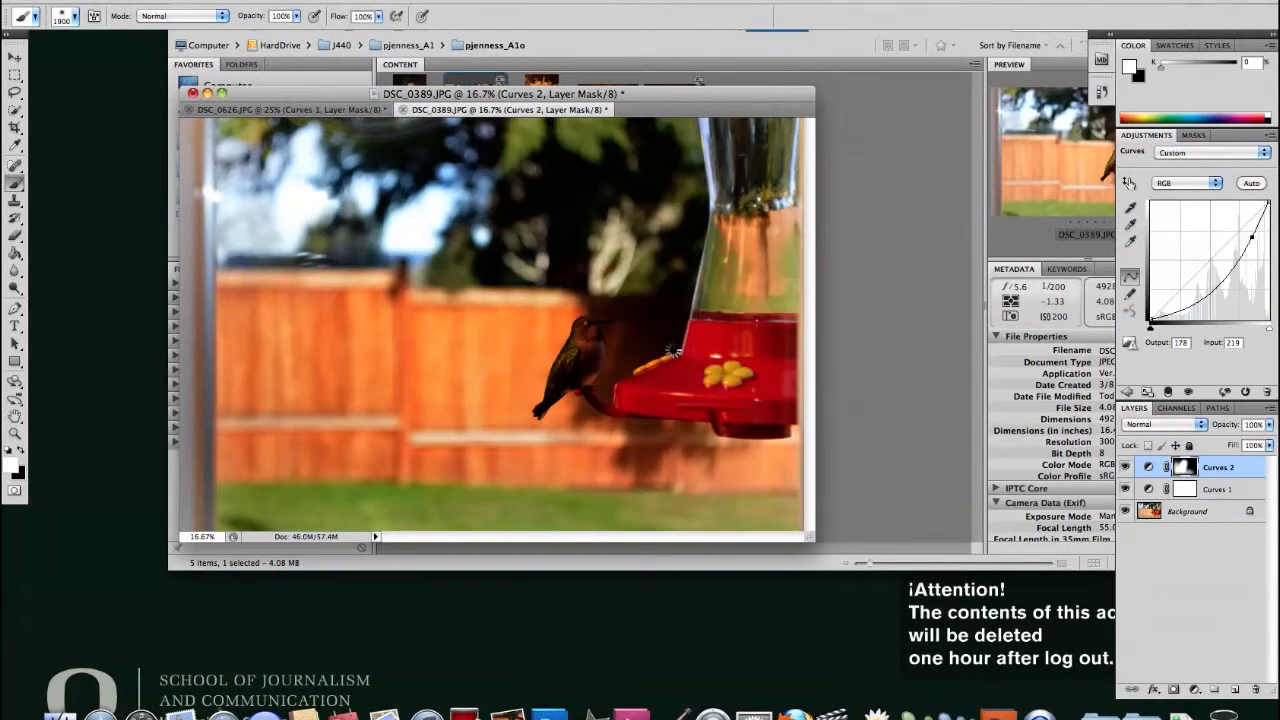
{"action": "key", "text": "bracketright"}
{"action": "key", "text": "bracketright"}
{"action": "key", "text": "bracketright"}
{"action": "key", "text": "bracketright"}
{"action": "key", "text": "bracketright"}
{"action": "key", "text": "bracketright"}
{"action": "left_click_drag", "start_coordinate": [677, 278], "coordinate": [705, 237]}
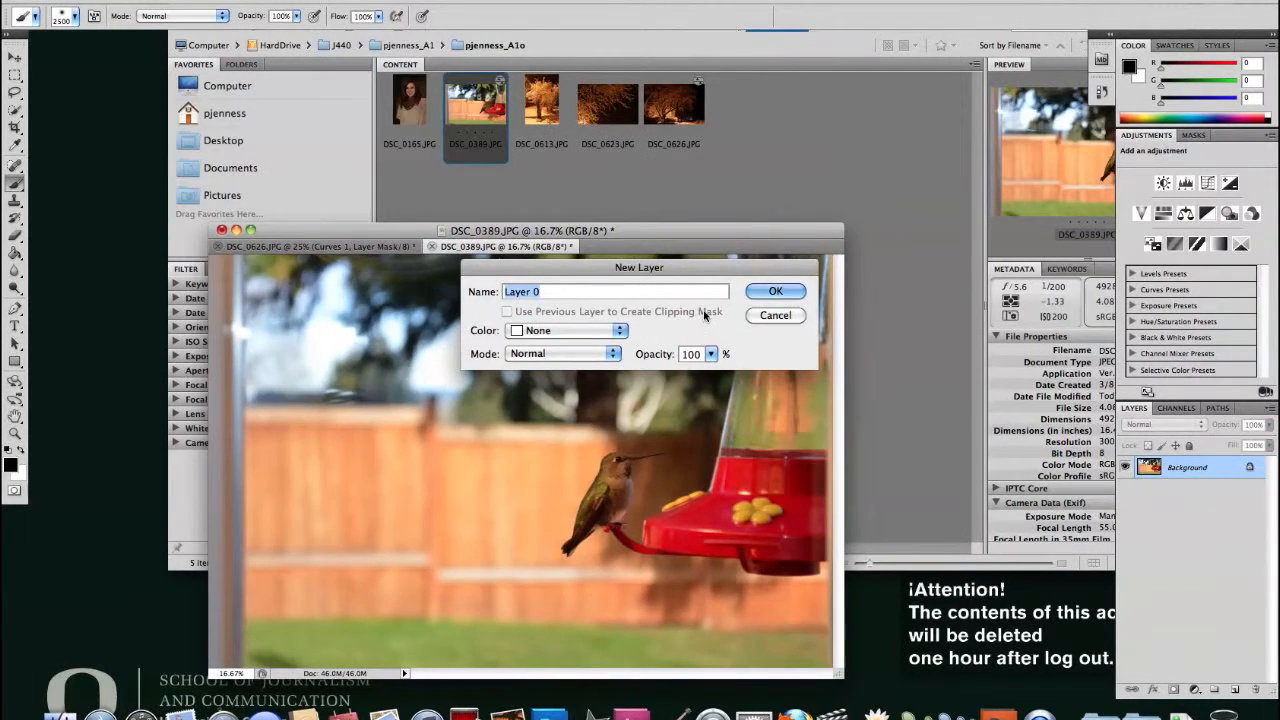
Step: Dismiss the New Layer dialog and add a Curves adjustment layer that darkens the fence tones to input 194, output 178
{"action": "key", "text": "Escape"}
{"action": "left_click_drag", "start_coordinate": [652, 242], "coordinate": [674, 119]}
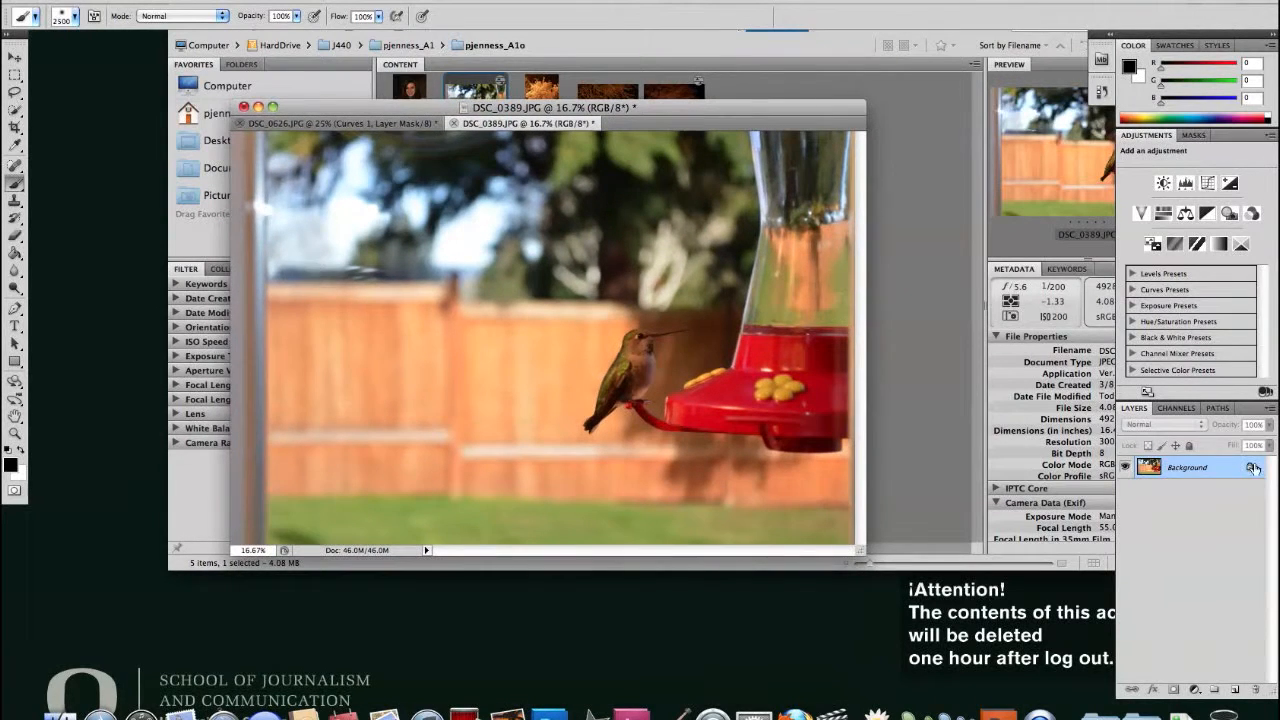
{"action": "left_click", "coordinate": [1194, 689]}
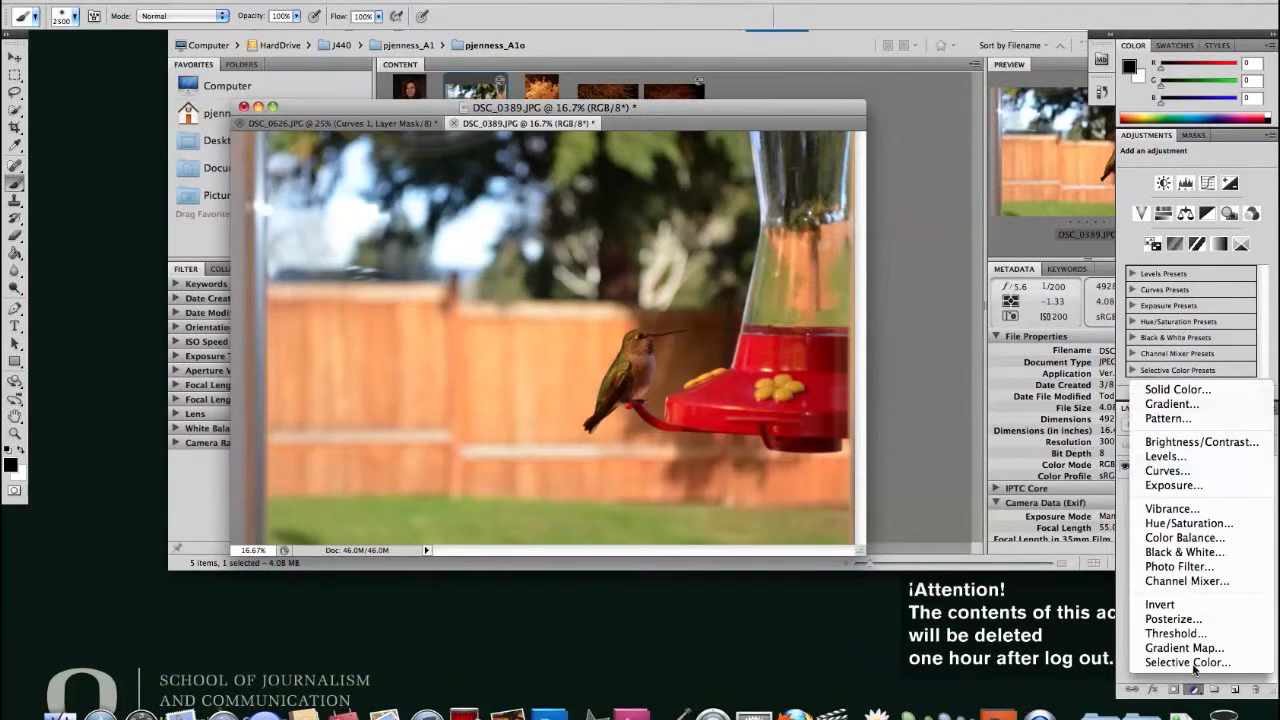
{"action": "left_click", "coordinate": [1165, 470]}
{"action": "left_click", "coordinate": [1128, 183]}
{"action": "left_click_drag", "start_coordinate": [570, 368], "coordinate": [567, 396]}
Step: Hide Curves 1 and add a second Curves layer with points at input 161, output 172 and input 49, output 44
{"action": "left_click", "coordinate": [1125, 467]}
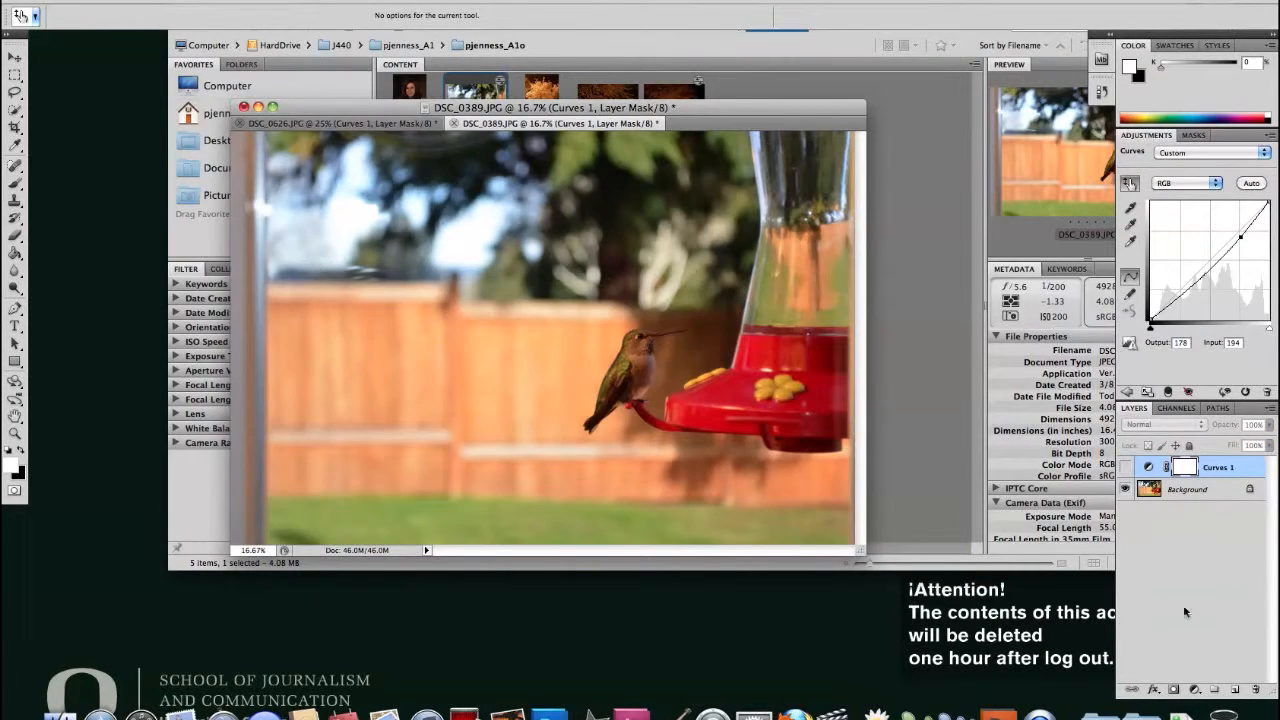
{"action": "left_click", "coordinate": [1194, 690]}
{"action": "left_click", "coordinate": [1193, 478]}
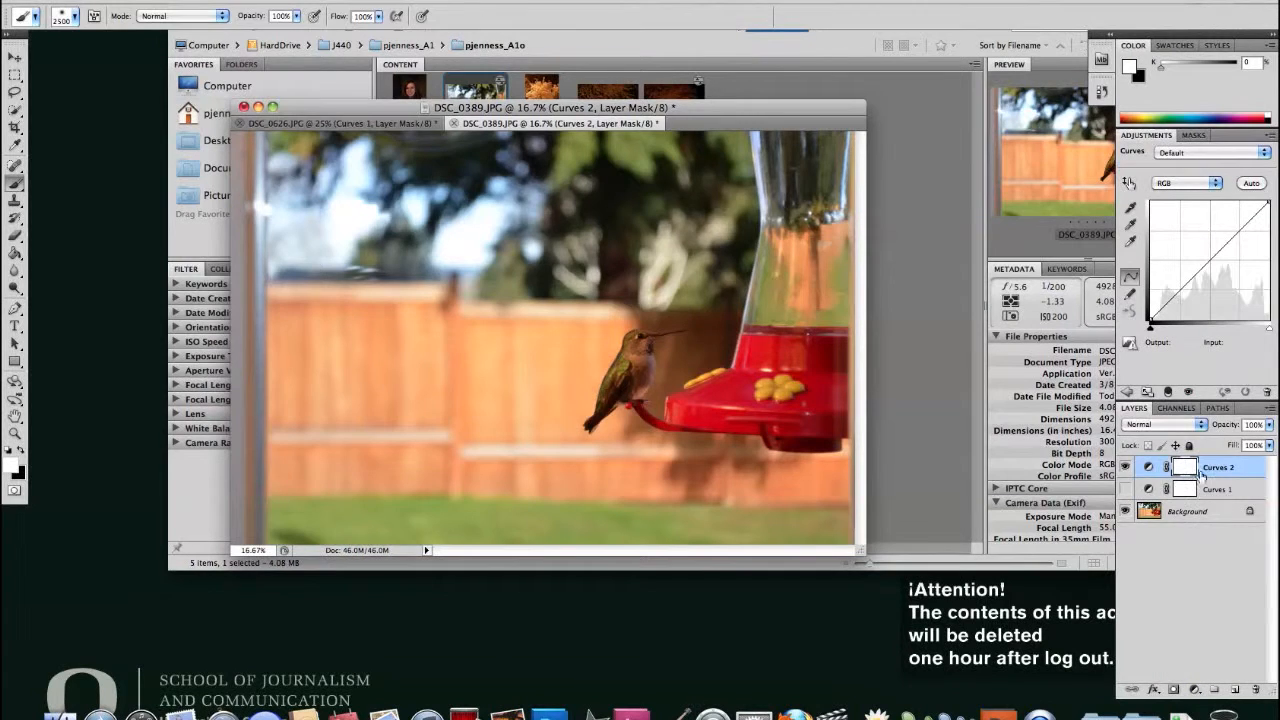
{"action": "left_click", "coordinate": [1128, 184]}
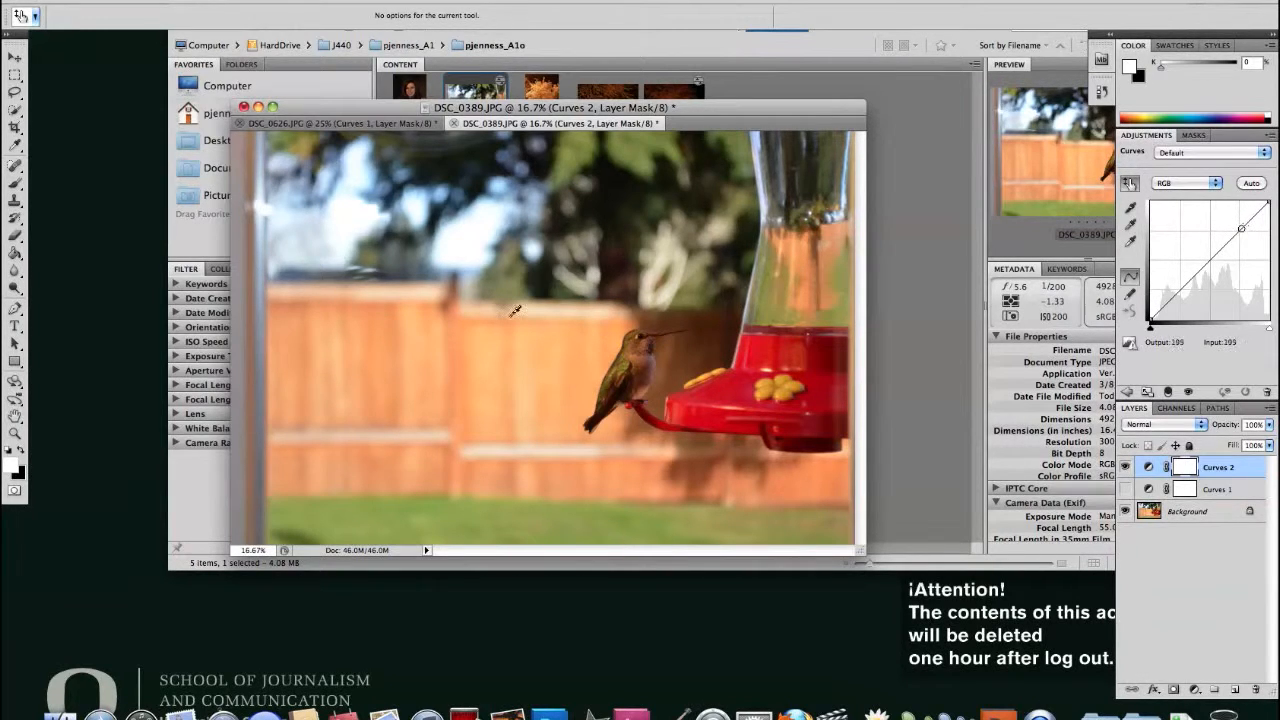
{"action": "left_click_drag", "start_coordinate": [635, 349], "coordinate": [638, 339]}
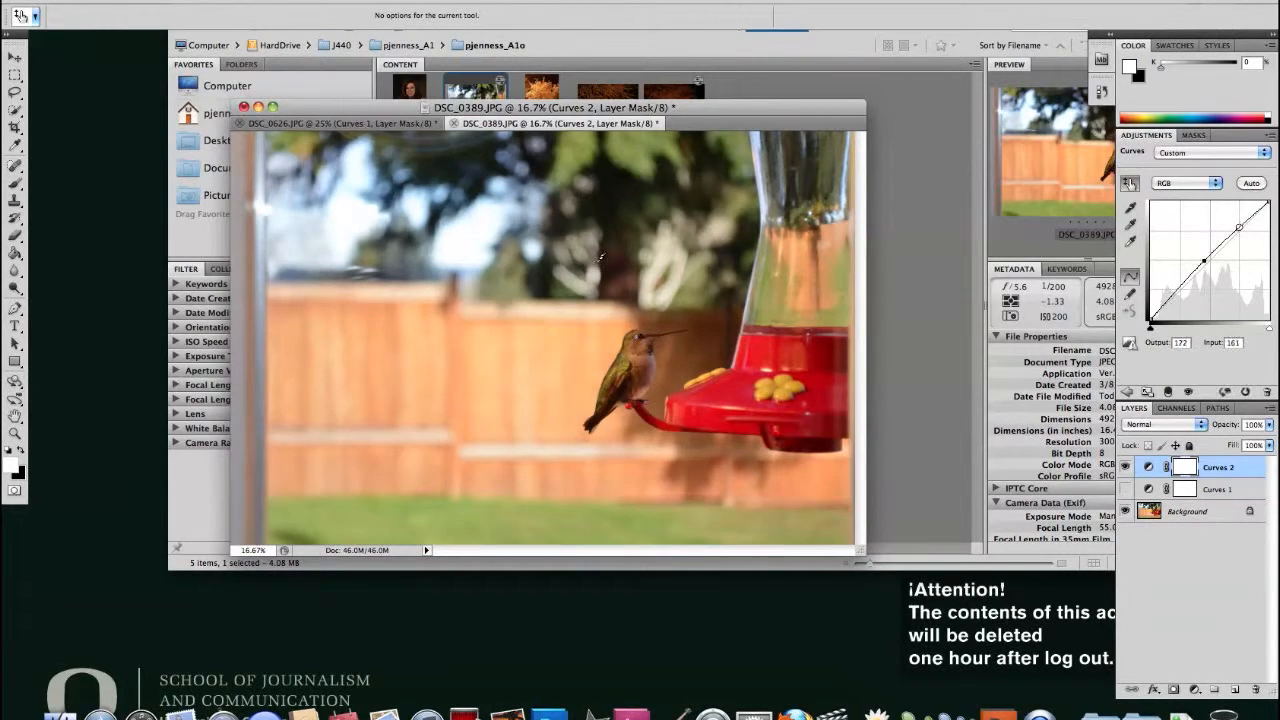
{"action": "left_click_drag", "start_coordinate": [618, 254], "coordinate": [616, 257]}
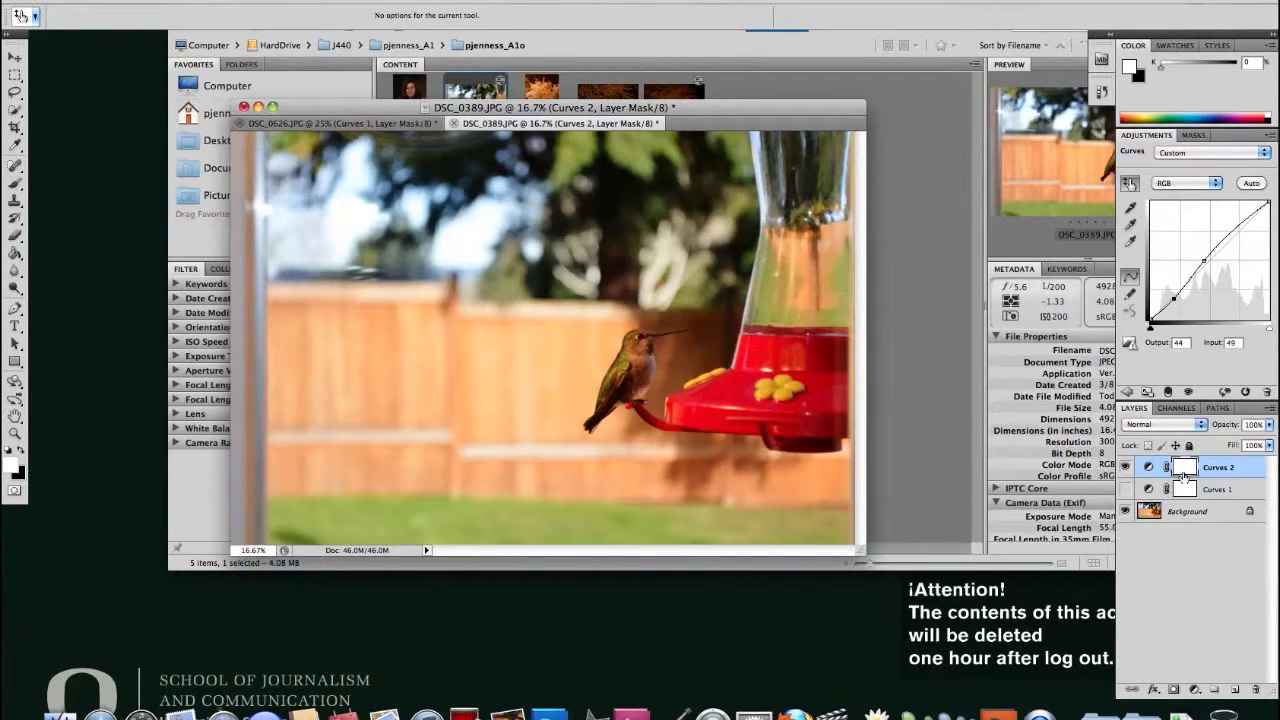
Step: Show Curves 1 again and darken the photo by moving its curve point to input 199, output 155
{"action": "left_click", "coordinate": [1127, 489]}
{"action": "key", "text": "b"}
{"action": "left_click", "coordinate": [1184, 489]}
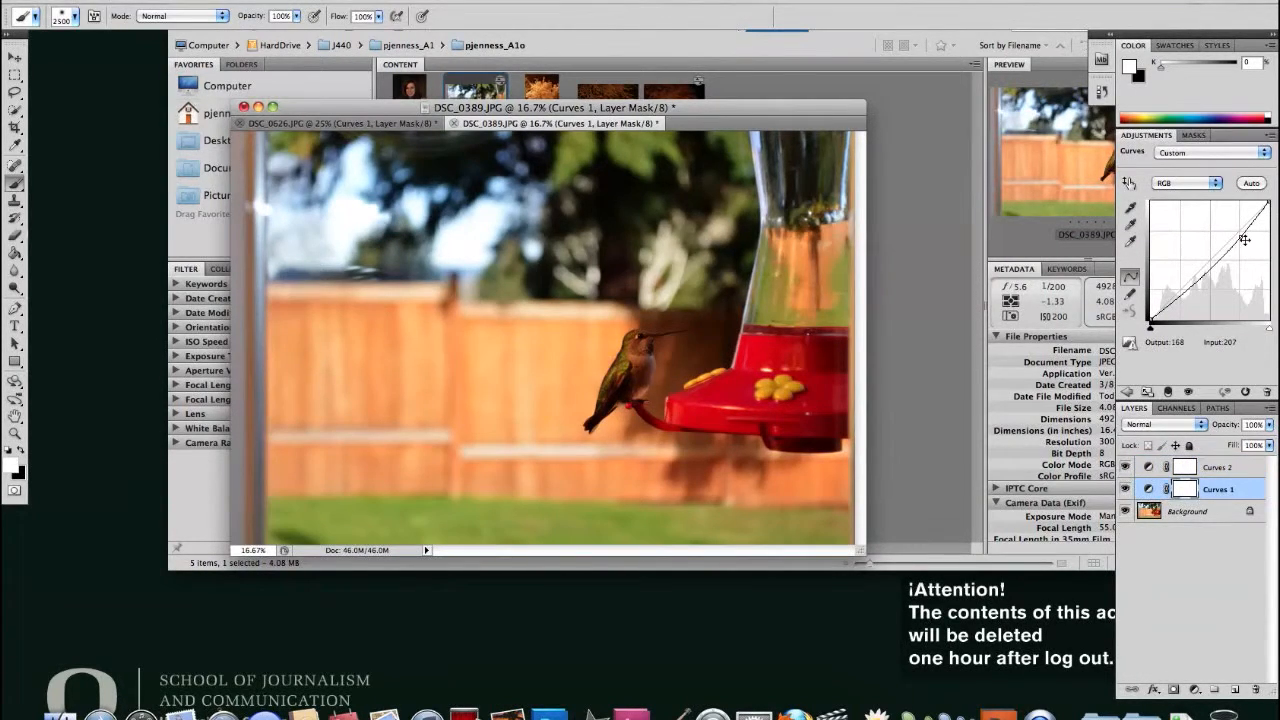
{"action": "left_click_drag", "start_coordinate": [1241, 247], "coordinate": [1242, 249]}
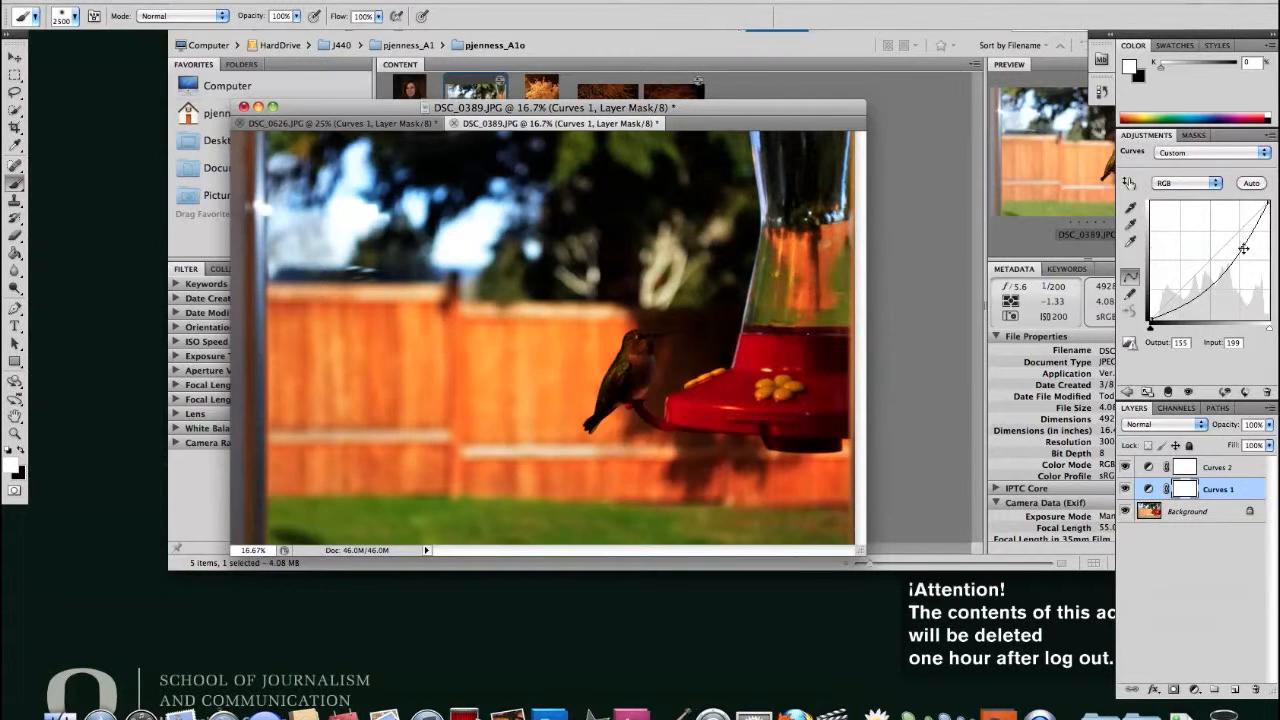
Step: Reduce the brush to size 1900 and switch the foreground colour to black for masking the hummingbird on Curves 1
{"action": "key", "text": "super+equal"}
{"action": "key", "text": "super+equal"}
{"action": "key", "text": "super+equal"}
{"action": "key", "text": "super+equal"}
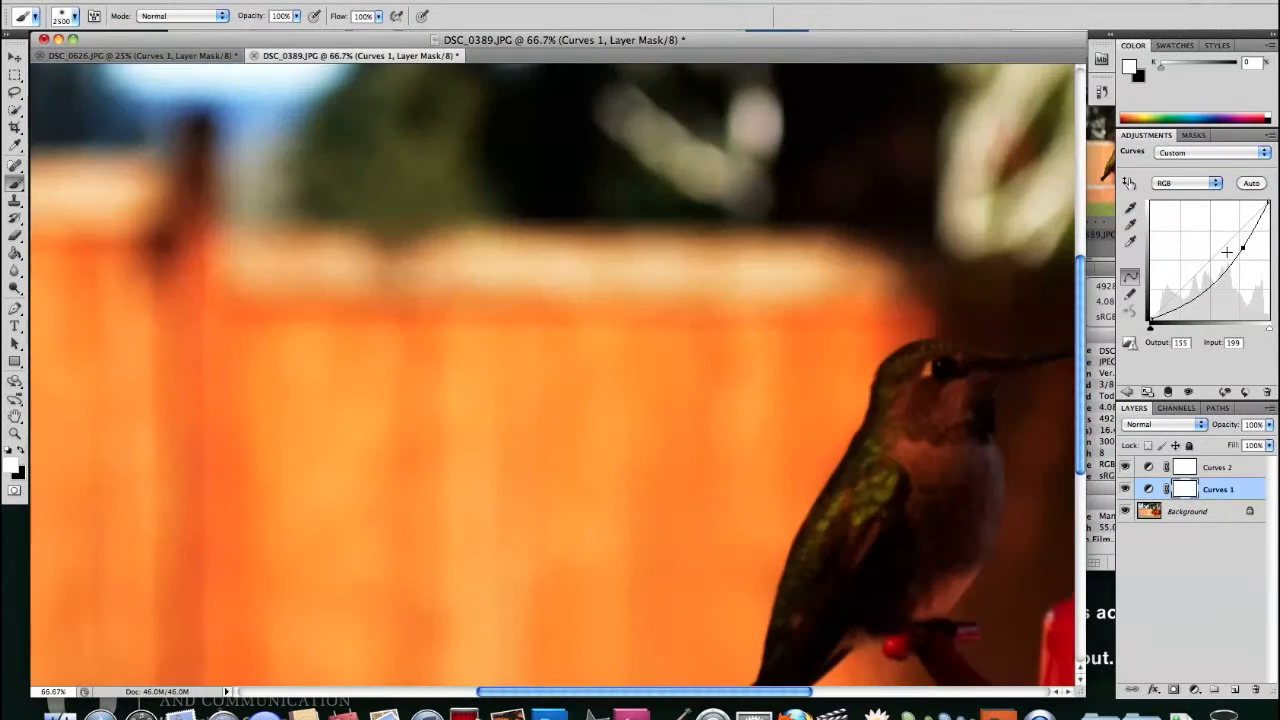
{"action": "left_click_drag", "start_coordinate": [911, 461], "coordinate": [666, 332]}
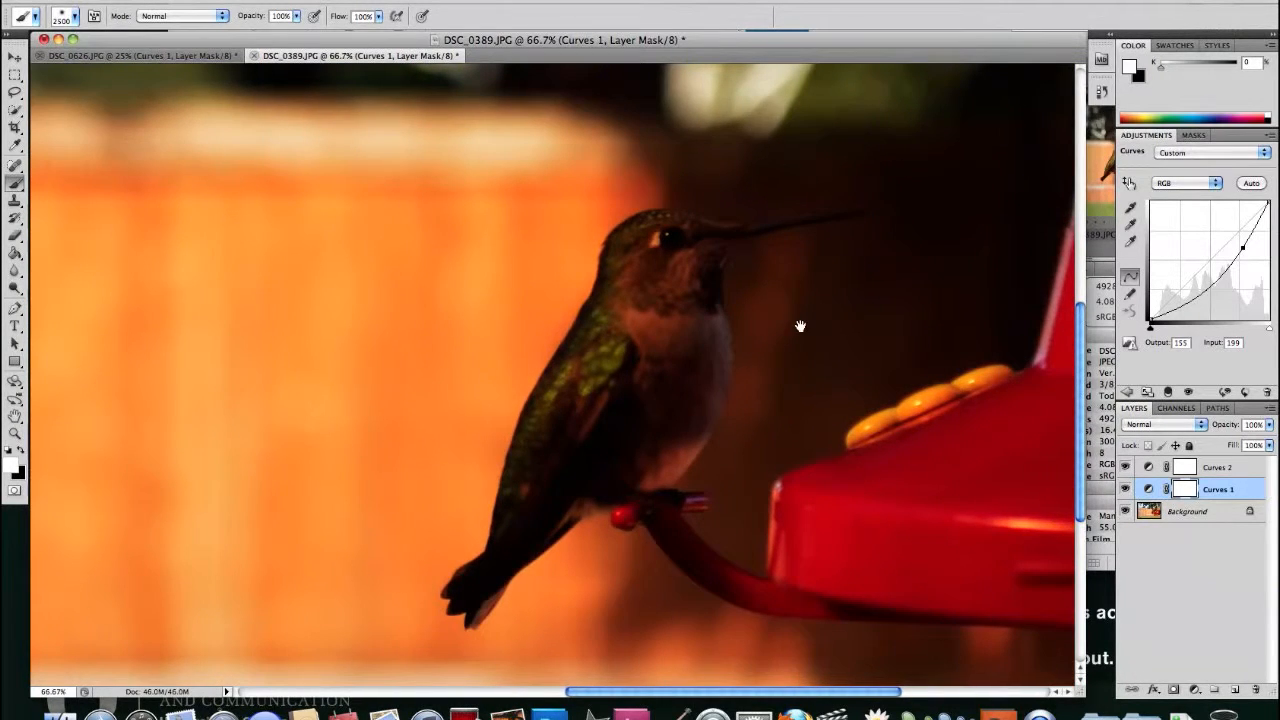
{"action": "left_click_drag", "start_coordinate": [623, 306], "coordinate": [575, 301]}
{"action": "key", "text": "super+minus"}
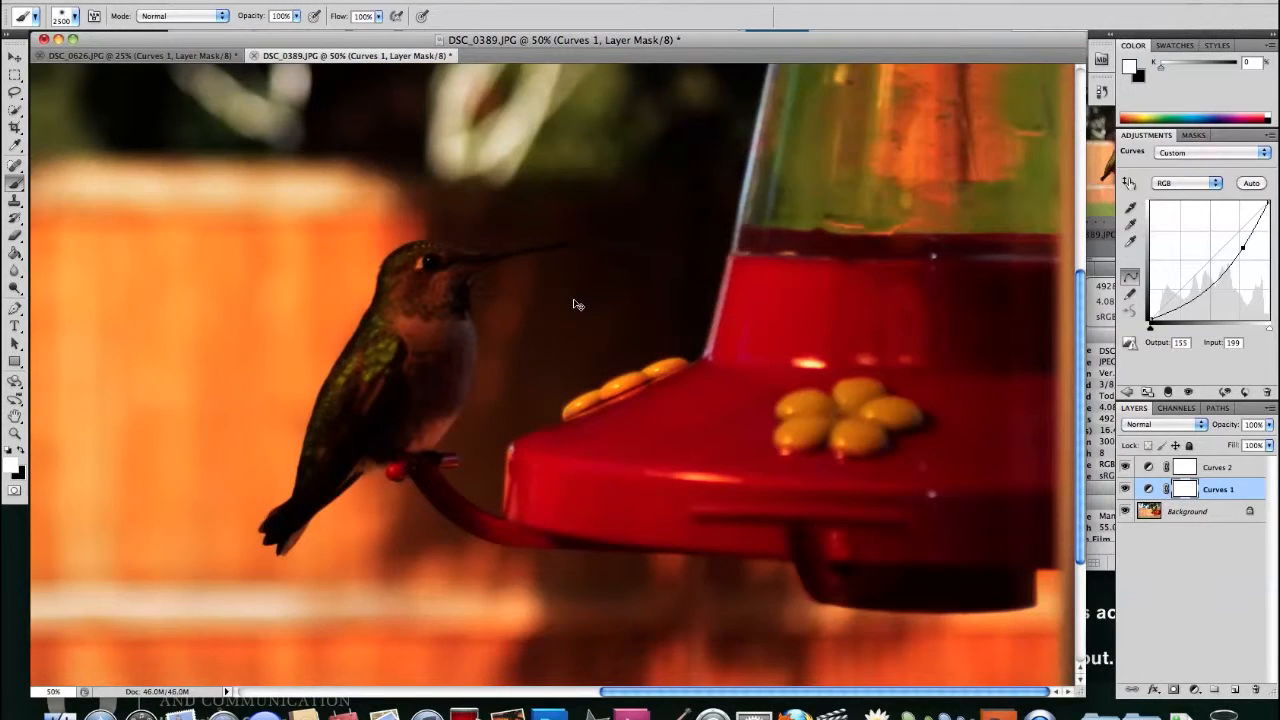
{"action": "key", "text": "bracketleft"}
{"action": "key", "text": "bracketleft"}
{"action": "key", "text": "bracketleft"}
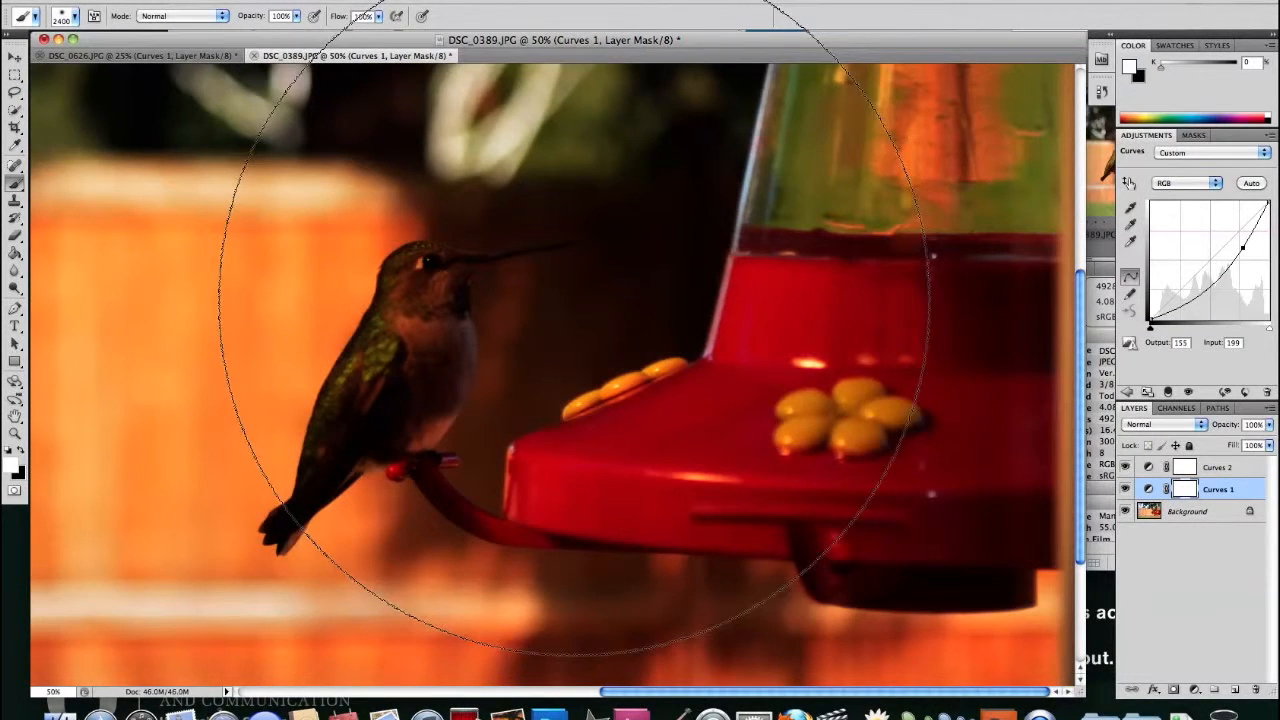
{"action": "key", "text": "bracketleft"}
{"action": "key", "text": "bracketleft"}
{"action": "key", "text": "bracketleft"}
{"action": "key", "text": "x"}
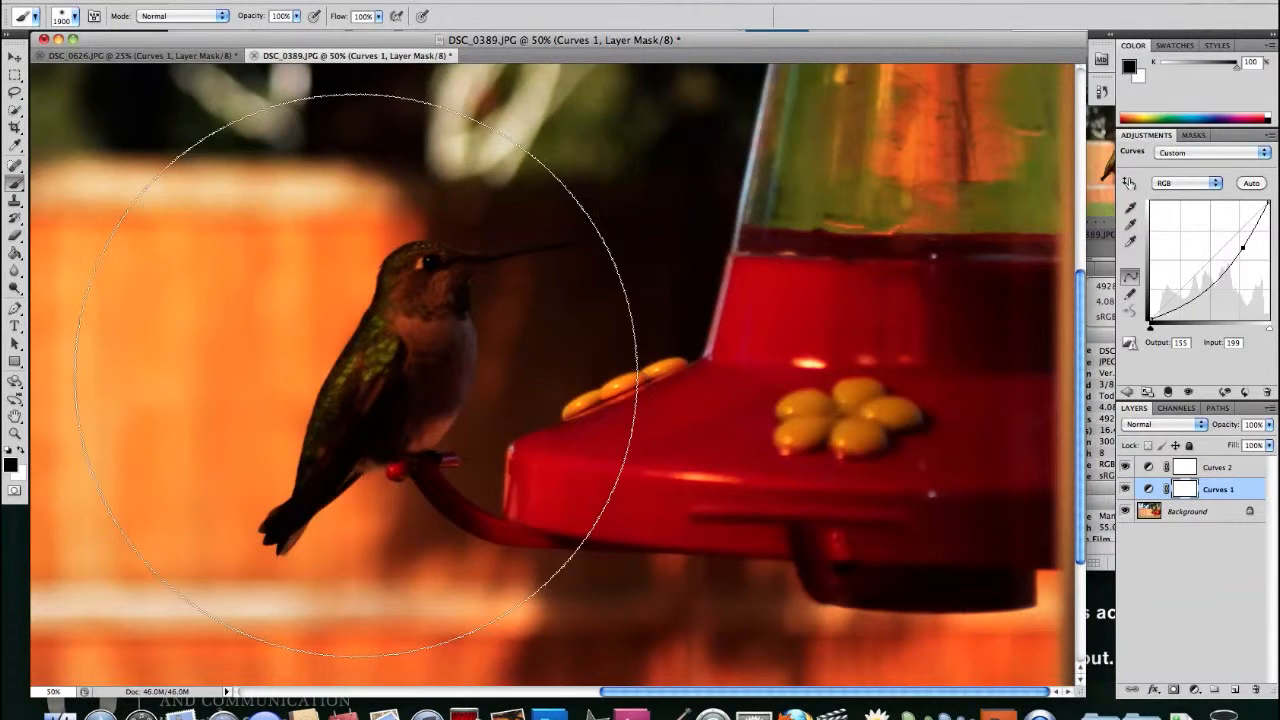
{"action": "left_click_drag", "start_coordinate": [368, 376], "coordinate": [460, 372]}
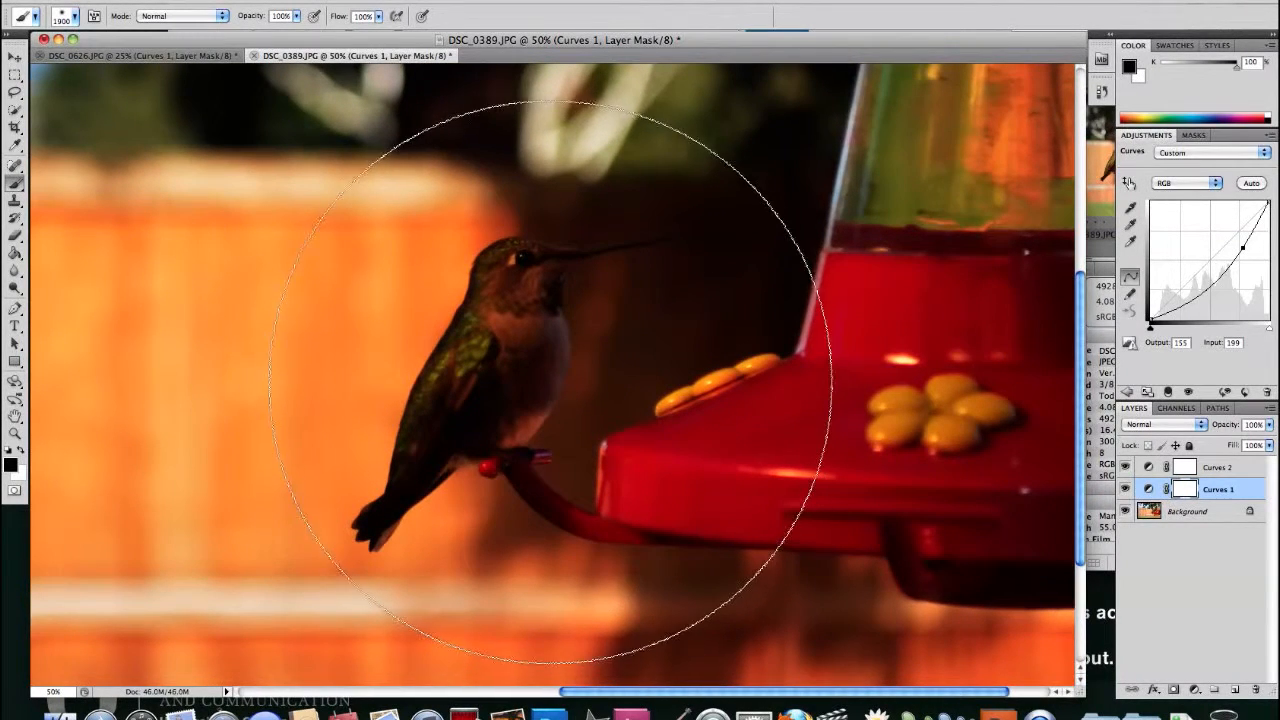
Step: Try painting black on the Curves 1 mask over the bird's head and breast with a size 400 brush, and undo it
{"action": "key", "text": "super+equal"}
{"action": "key", "text": "super+equal"}
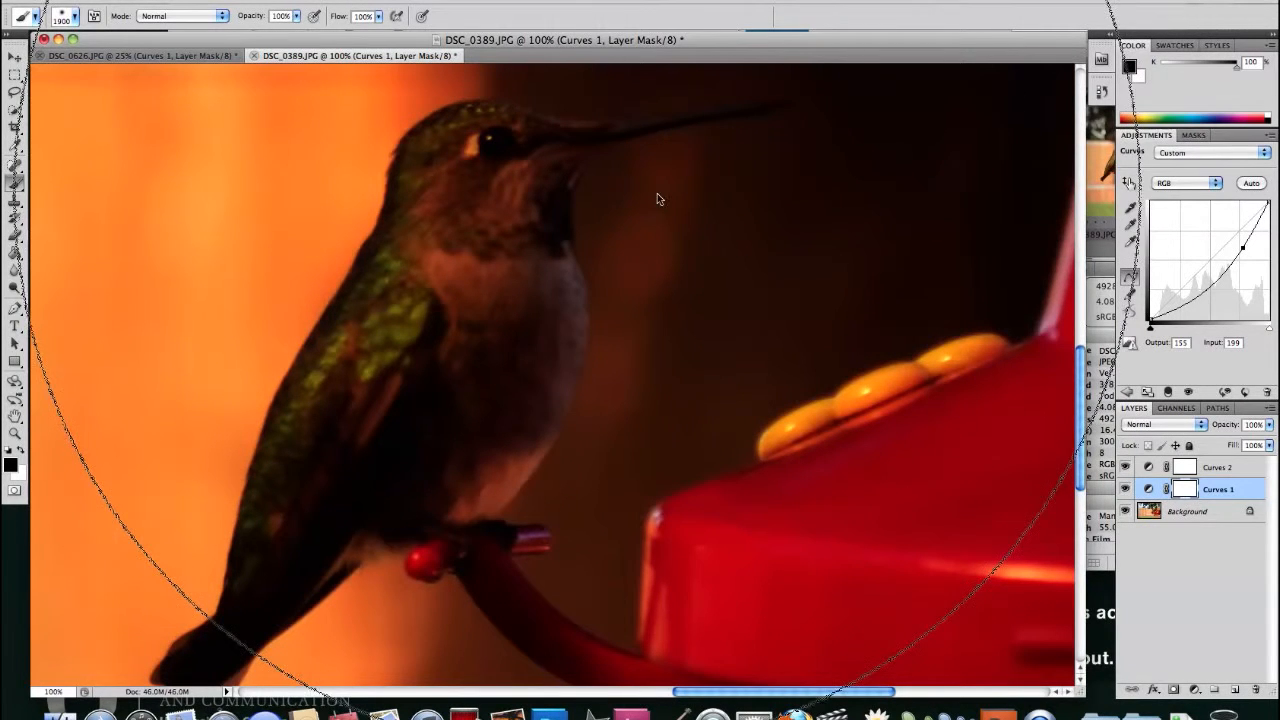
{"action": "key", "text": "super+minus"}
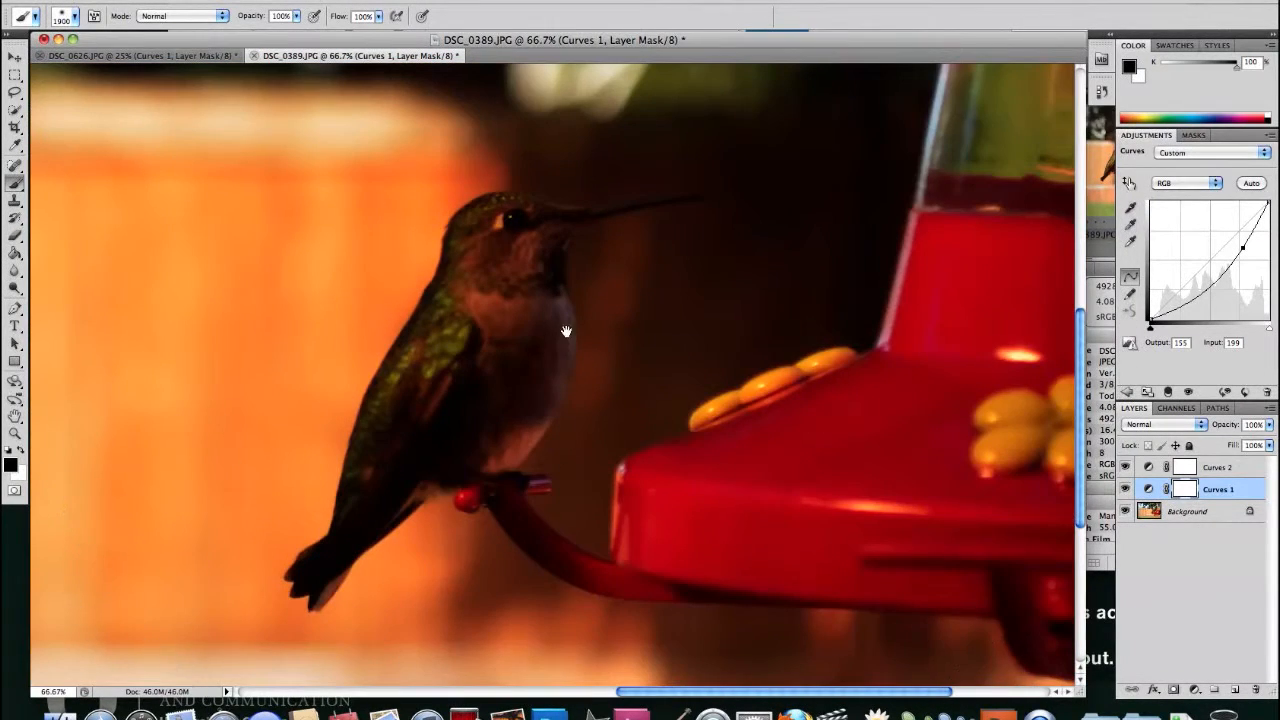
{"action": "key", "text": "super+minus"}
{"action": "key", "text": "super+equal"}
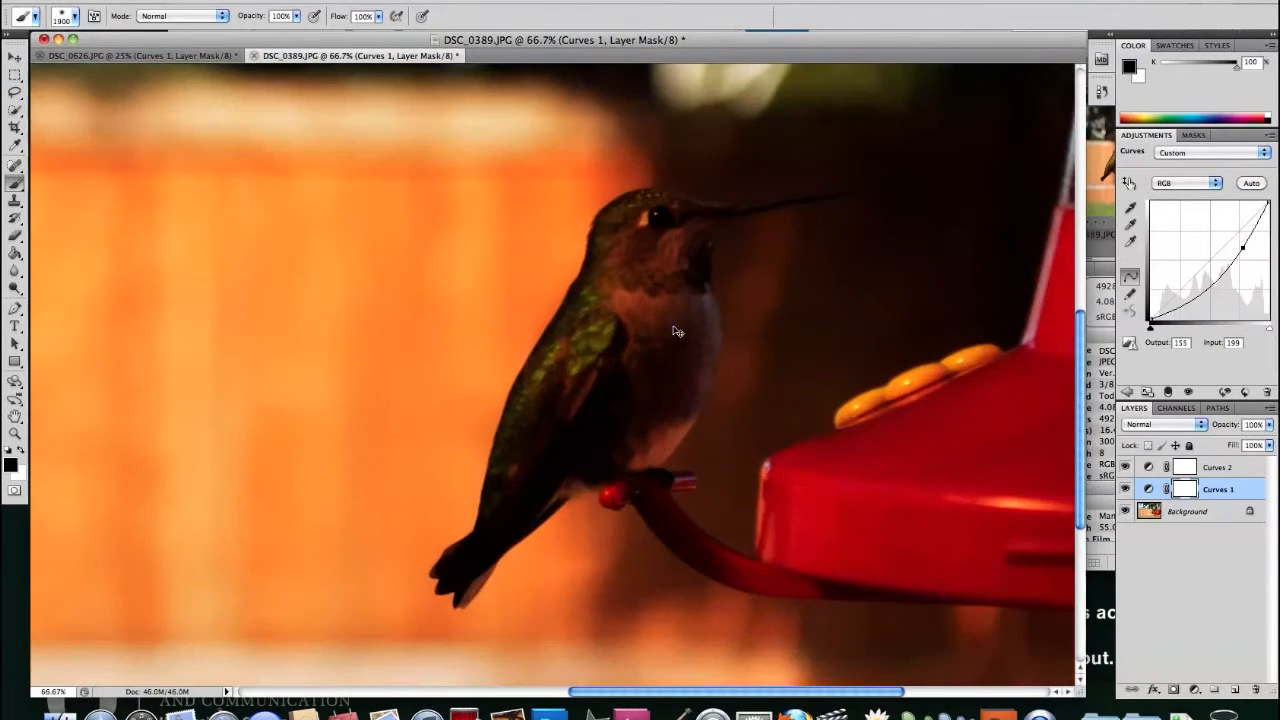
{"action": "key", "text": "bracketleft"}
{"action": "key", "text": "bracketleft"}
{"action": "key", "text": "bracketleft"}
{"action": "key", "text": "bracketleft"}
{"action": "key", "text": "bracketleft"}
{"action": "key", "text": "bracketleft"}
{"action": "key", "text": "bracketleft"}
{"action": "key", "text": "bracketleft"}
{"action": "key", "text": "bracketleft"}
{"action": "key", "text": "bracketleft"}
{"action": "key", "text": "bracketleft"}
{"action": "key", "text": "bracketleft"}
{"action": "key", "text": "bracketleft"}
{"action": "key", "text": "bracketleft"}
{"action": "key", "text": "bracketleft"}
{"action": "mouse_move", "coordinate": [520, 300]}
{"action": "left_mouse_down"}
{"action": "mouse_move", "coordinate": [626, 302]}
{"action": "mouse_move", "coordinate": [646, 451]}
{"action": "left_mouse_up"}
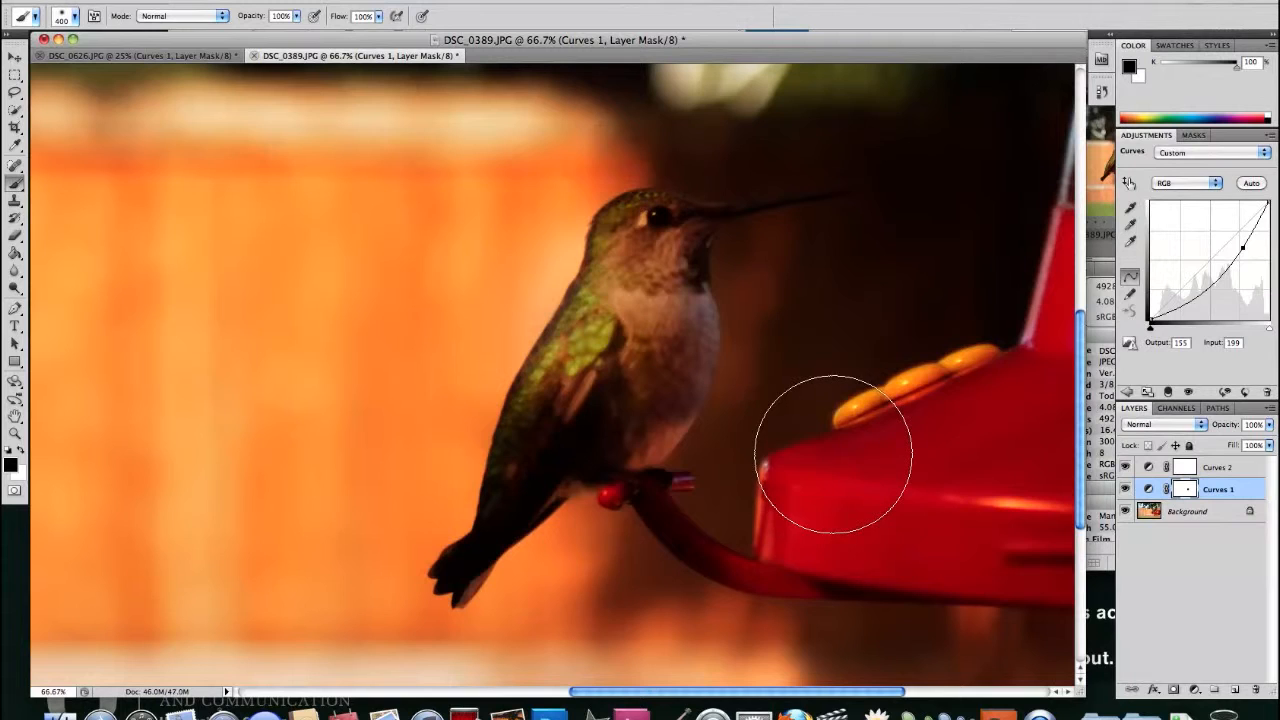
{"action": "key", "text": "super+z"}
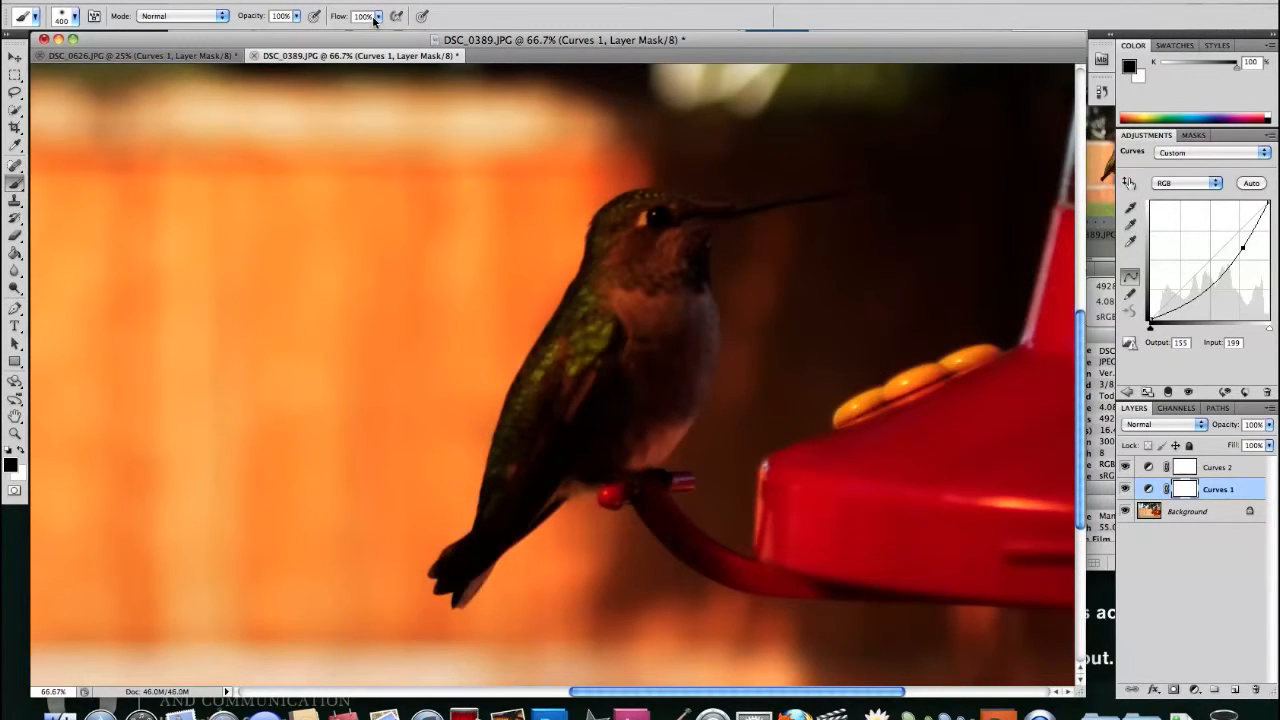
Step: Set the brush flow to 6% and paint black on the Curves 1 mask over the bird's head and breast at size 200
{"action": "type", "text": "6"}
{"action": "key", "text": "Return"}
{"action": "left_click", "coordinate": [75, 16]}
{"action": "type", "text": "250"}
{"action": "key", "text": "Return"}
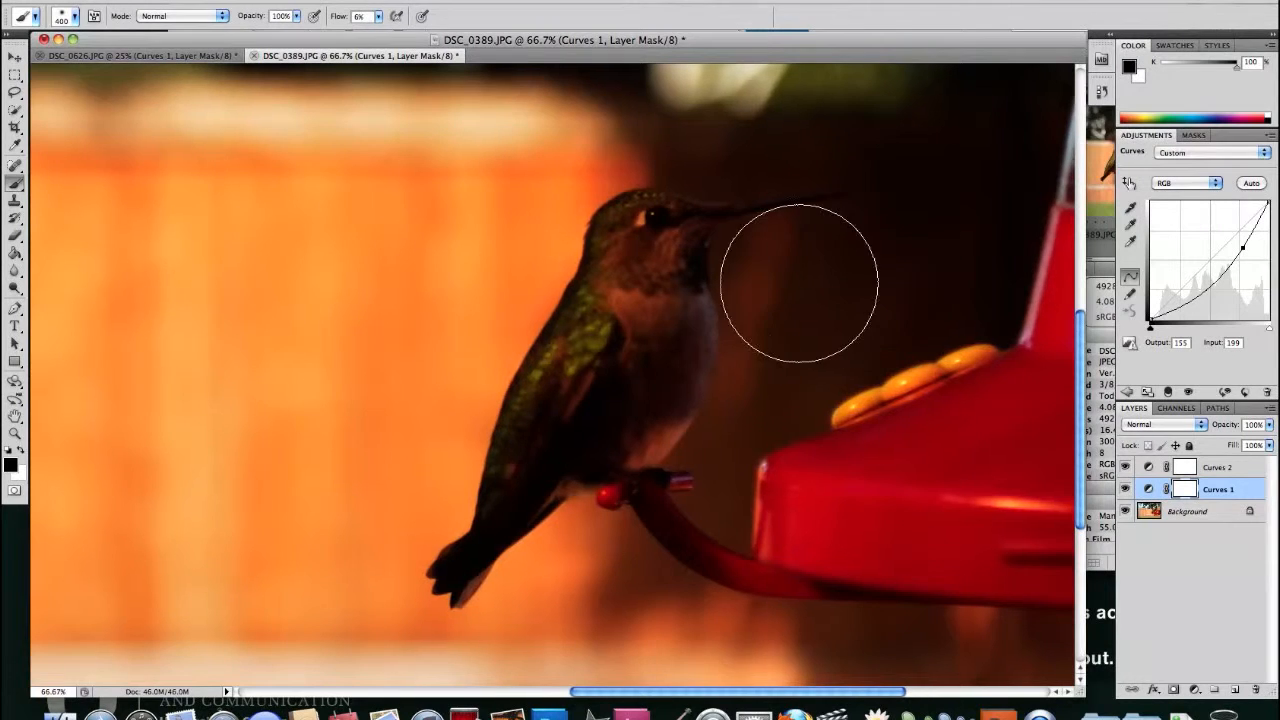
{"action": "key", "text": "bracketleft"}
{"action": "mouse_move", "coordinate": [755, 285]}
{"action": "left_mouse_down"}
{"action": "mouse_move", "coordinate": [622, 306]}
{"action": "mouse_move", "coordinate": [622, 364]}
{"action": "mouse_move", "coordinate": [631, 249]}
{"action": "mouse_move", "coordinate": [645, 231]}
{"action": "mouse_move", "coordinate": [658, 222]}
{"action": "mouse_move", "coordinate": [672, 244]}
{"action": "mouse_move", "coordinate": [638, 355]}
{"action": "mouse_move", "coordinate": [655, 403]}
{"action": "mouse_move", "coordinate": [644, 426]}
{"action": "mouse_move", "coordinate": [660, 433]}
{"action": "mouse_move", "coordinate": [602, 426]}
{"action": "mouse_move", "coordinate": [479, 540]}
{"action": "mouse_move", "coordinate": [511, 510]}
{"action": "mouse_move", "coordinate": [582, 339]}
{"action": "mouse_move", "coordinate": [621, 284]}
{"action": "mouse_move", "coordinate": [683, 237]}
{"action": "left_mouse_up"}
Step: Reduce the brush to size 100 for the bird's eye area and check the Curves 1 mask with the red overlay
{"action": "key", "text": "super+equal"}
{"action": "key", "text": "super+equal"}
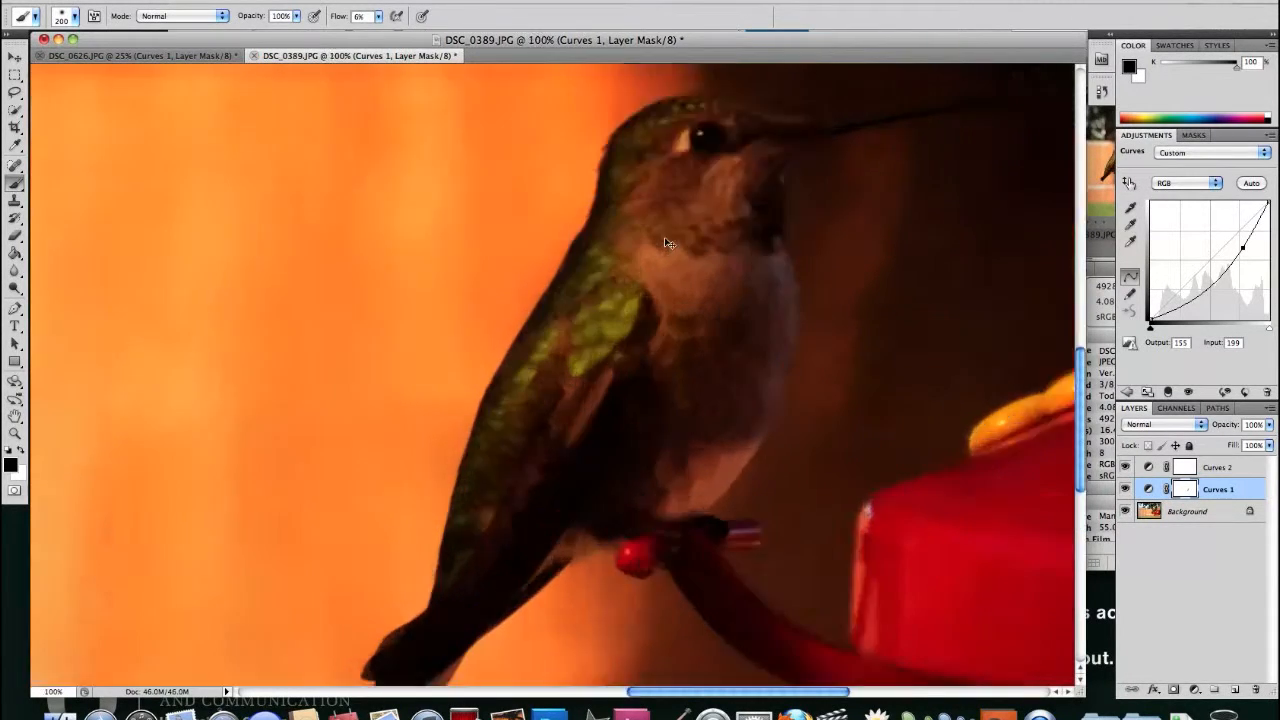
{"action": "key", "text": "bracketleft"}
{"action": "key", "text": "bracketleft"}
{"action": "scroll", "coordinate": [664, 237], "scroll_direction": "up", "scroll_amount": 10}
{"action": "scroll", "coordinate": [600, 350], "scroll_direction": "right", "scroll_amount": 3}
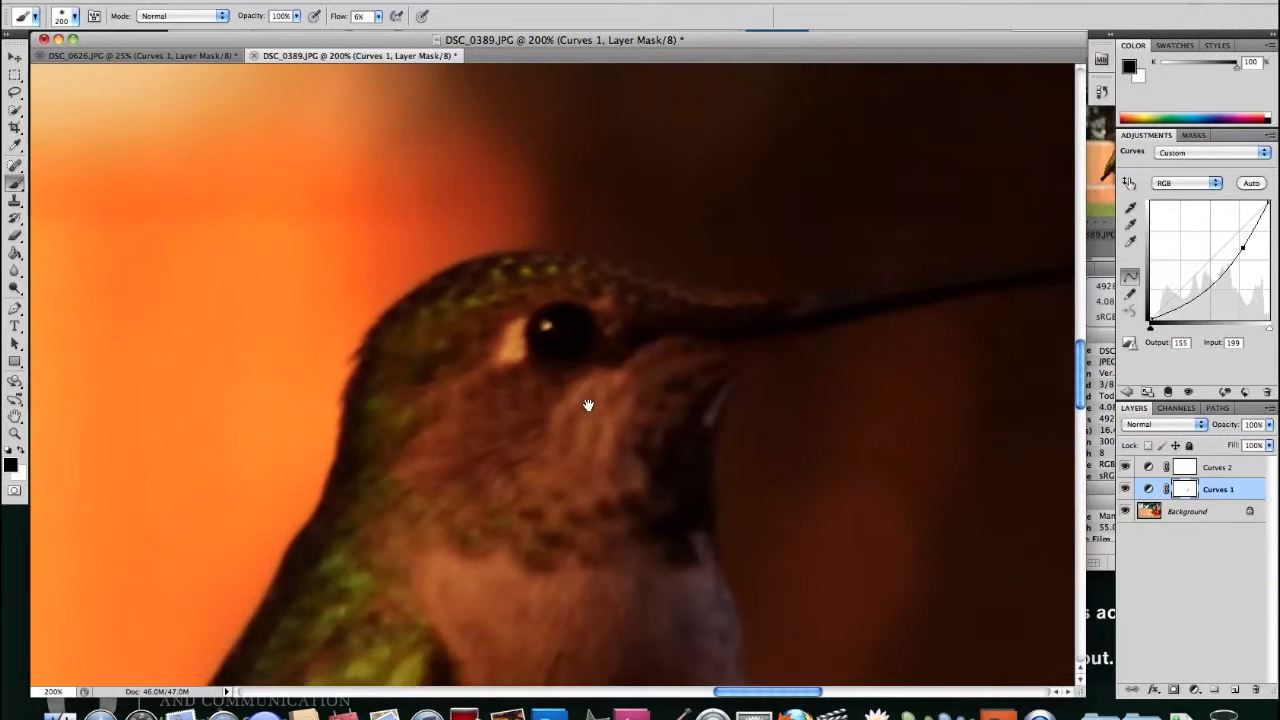
{"action": "key", "text": "bracketleft"}
{"action": "key", "text": "bracketleft"}
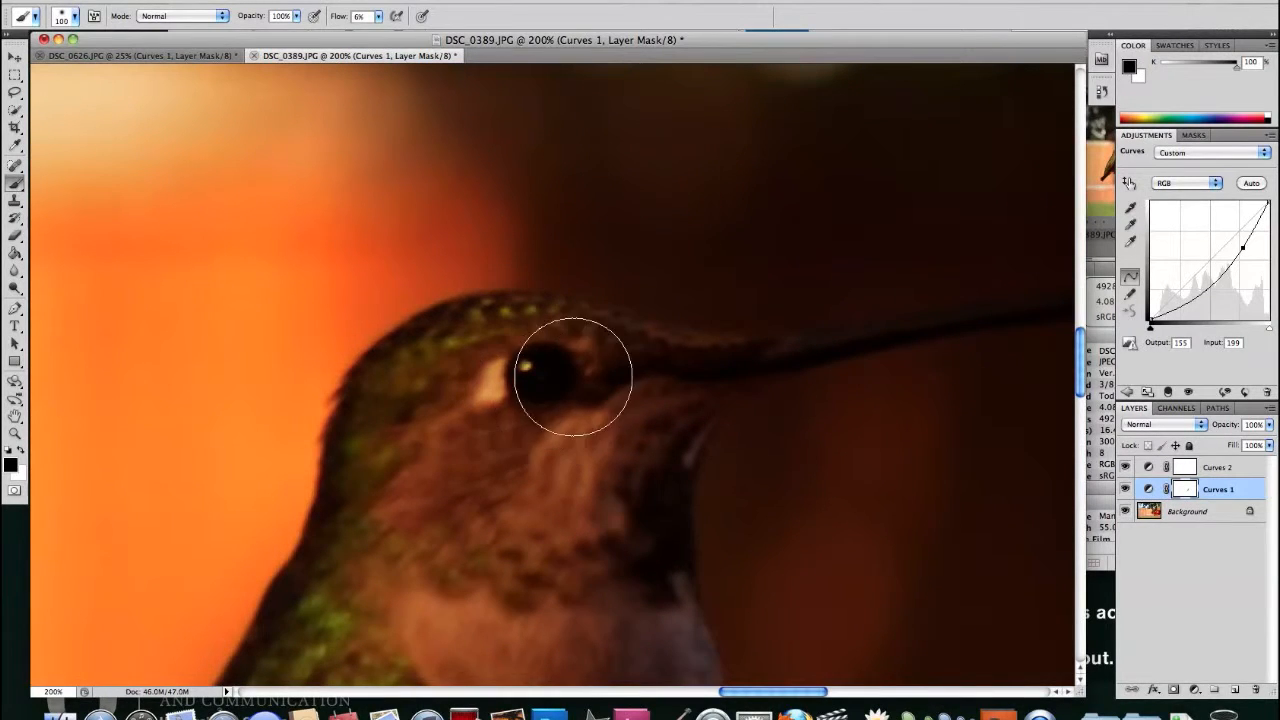
{"action": "key", "text": "backslash"}
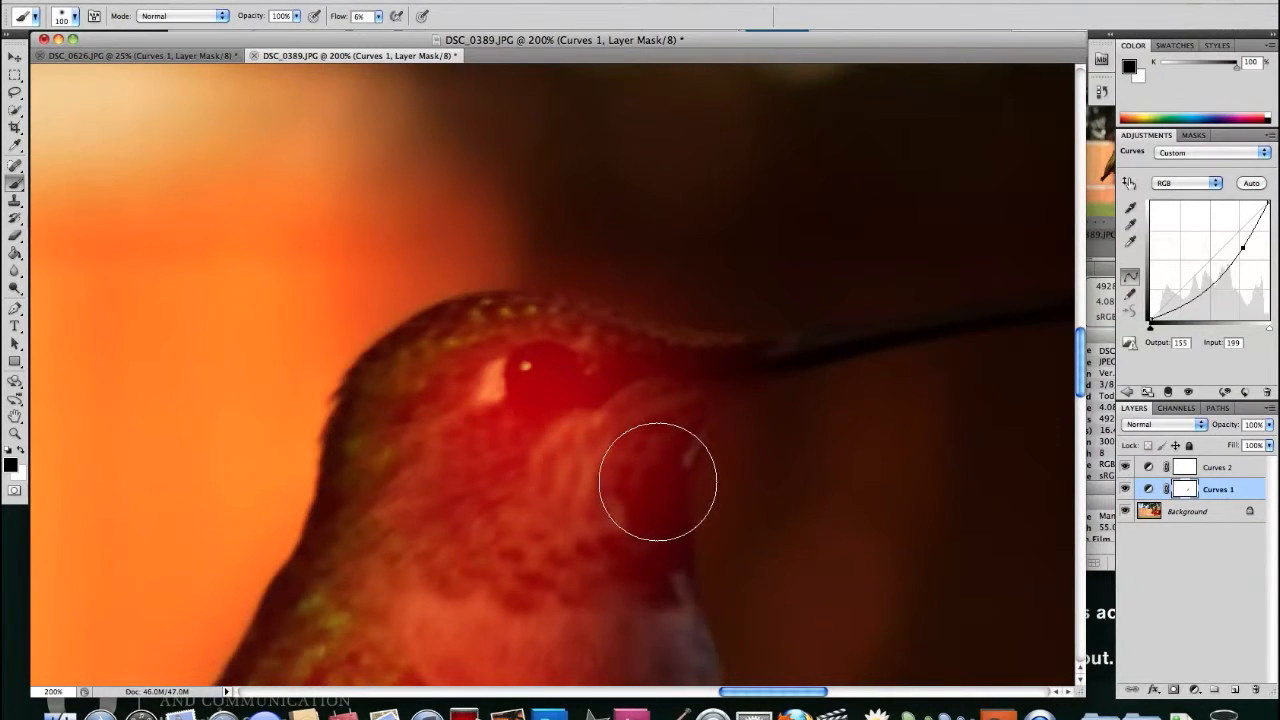
{"action": "key", "text": "backslash"}
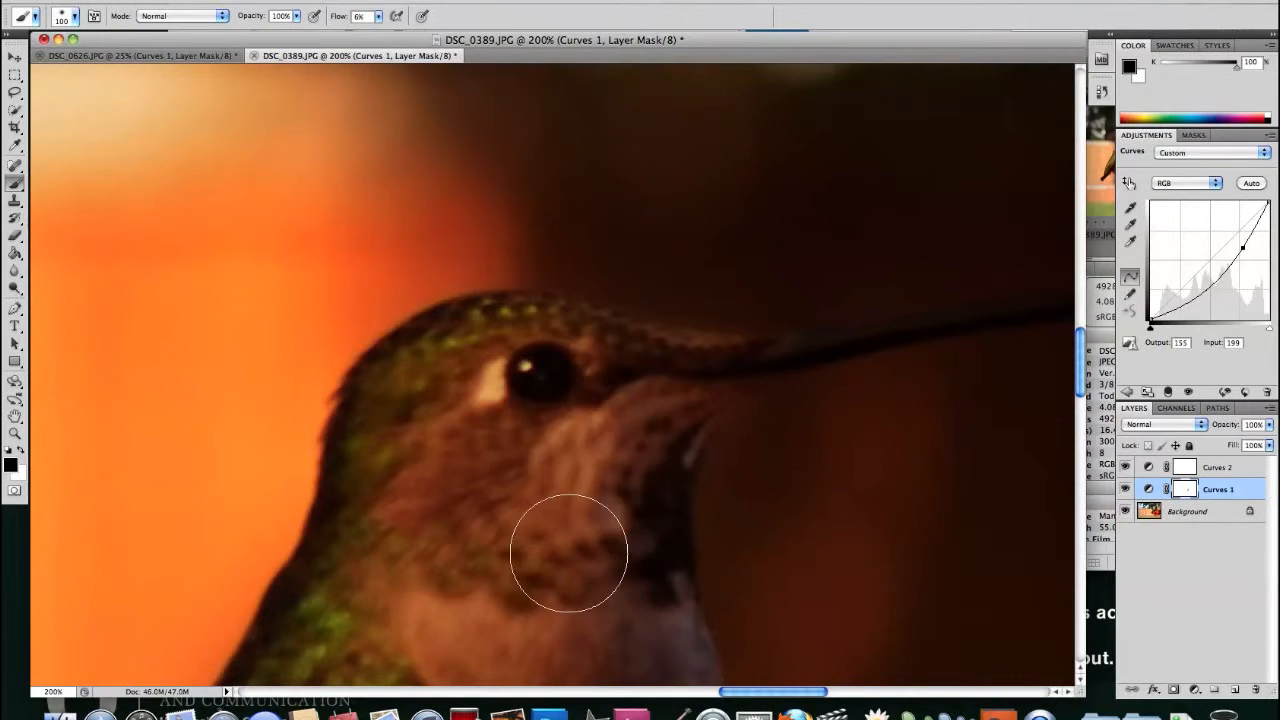
Step: Continue painting black on the Curves 1 mask over the hummingbird's lower body near the perch, reducing the brush to size 70
{"action": "key", "text": "super+minus"}
{"action": "key", "text": "super+minus"}
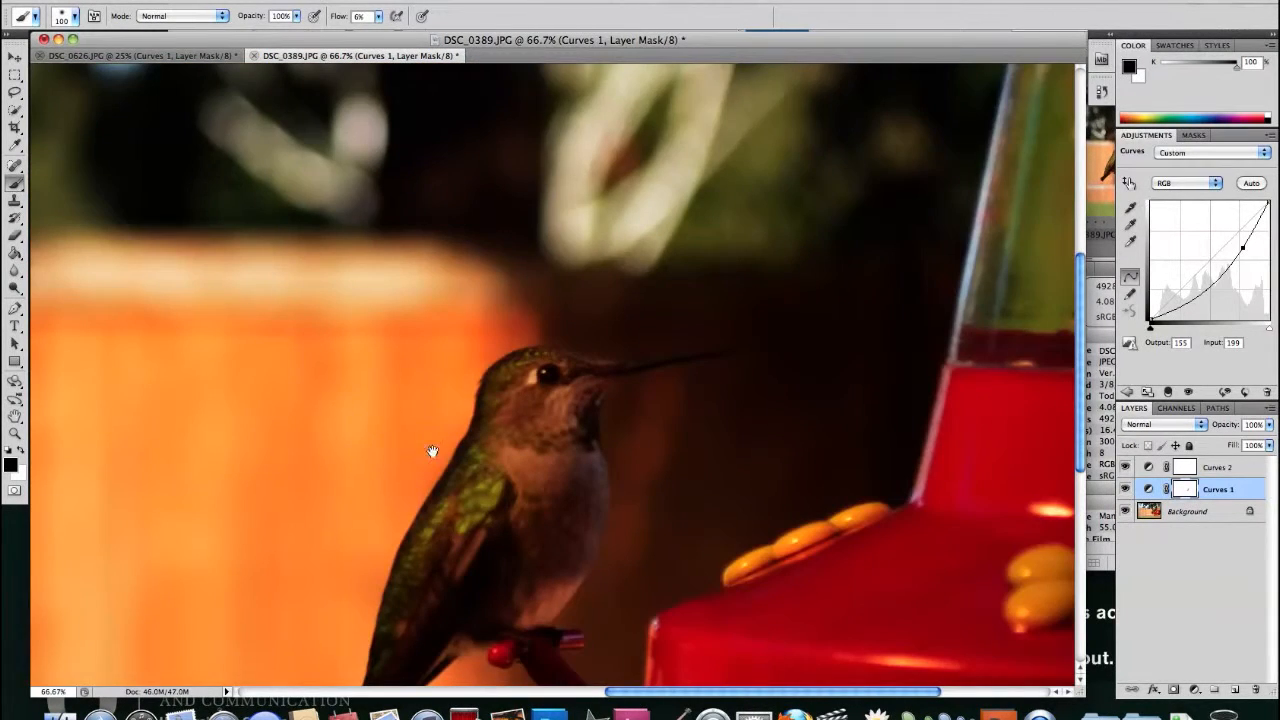
{"action": "left_click_drag", "start_coordinate": [431, 449], "coordinate": [548, 392]}
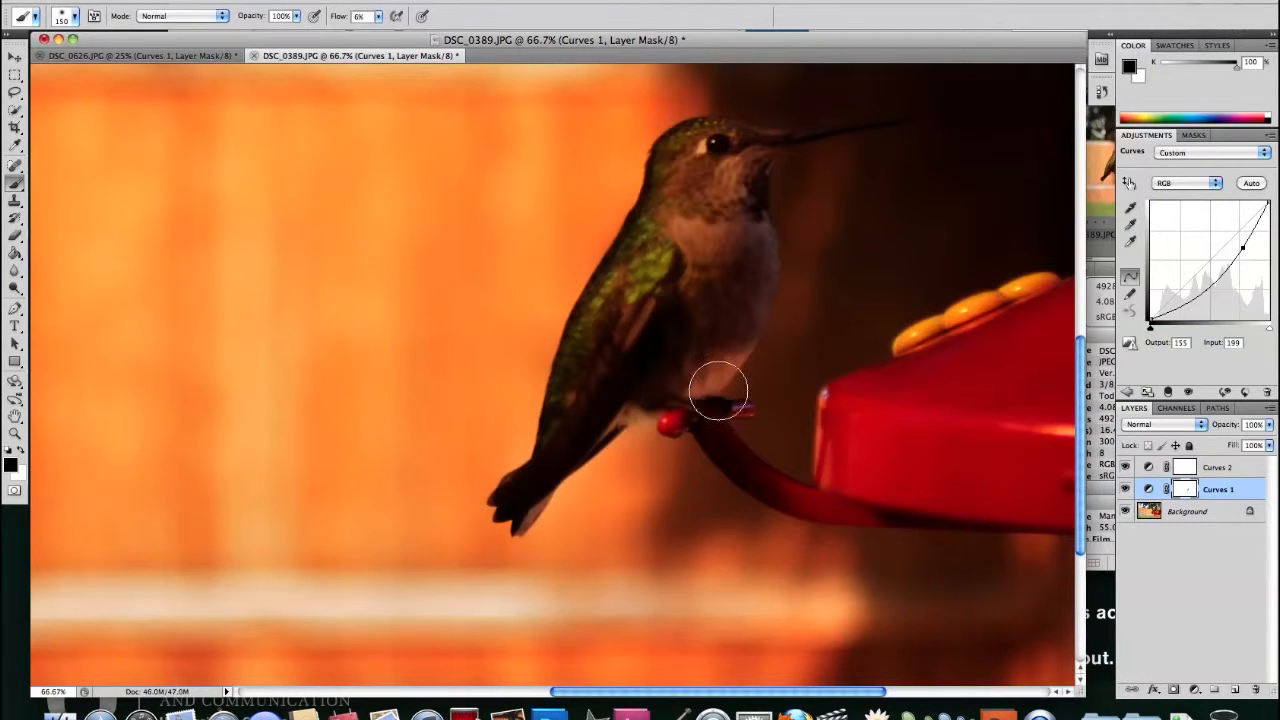
{"action": "key", "text": "bracketleft"}
{"action": "key", "text": "bracketleft"}
{"action": "key", "text": "bracketleft"}
{"action": "key", "text": "bracketleft"}
{"action": "key", "text": "bracketleft"}
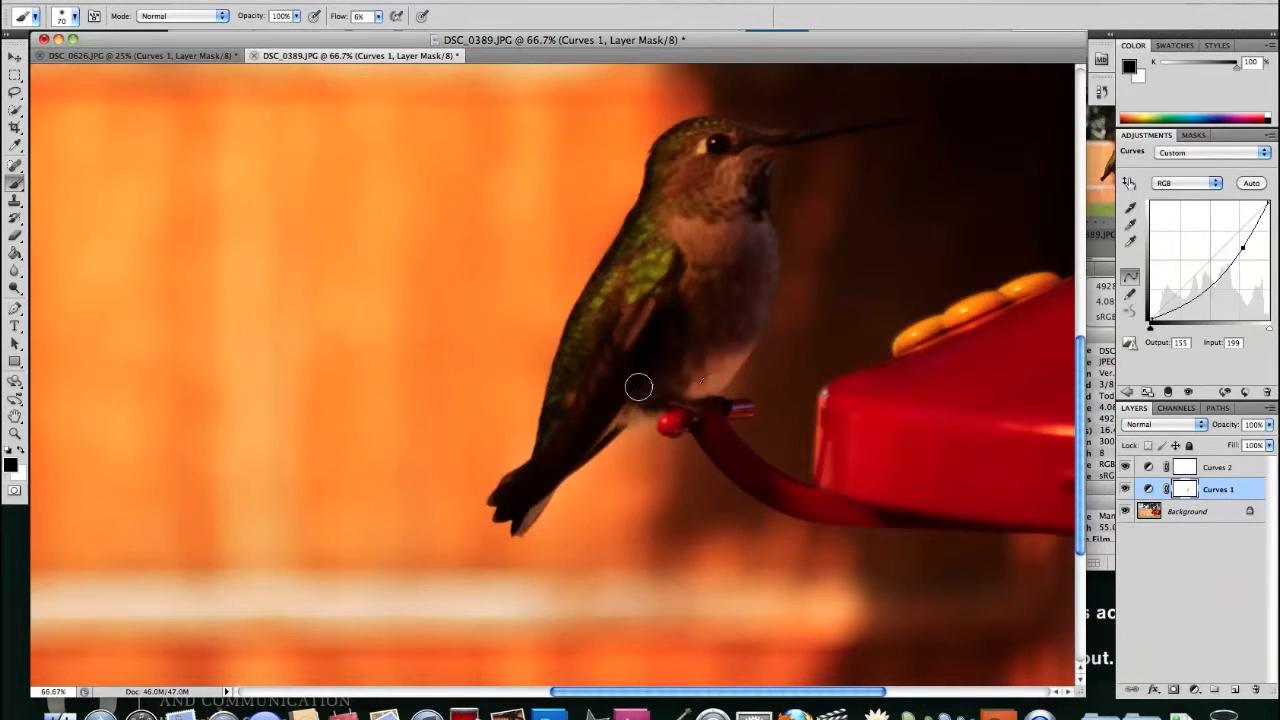
Step: Enlarge the brush to size 125, mask the bird's wing and belly on Curves 1, and check the coverage with the red overlay
{"action": "key", "text": "bracketright"}
{"action": "key", "text": "bracketright"}
{"action": "key", "text": "bracketright"}
{"action": "key", "text": "bracketright"}
{"action": "key", "text": "backslash"}
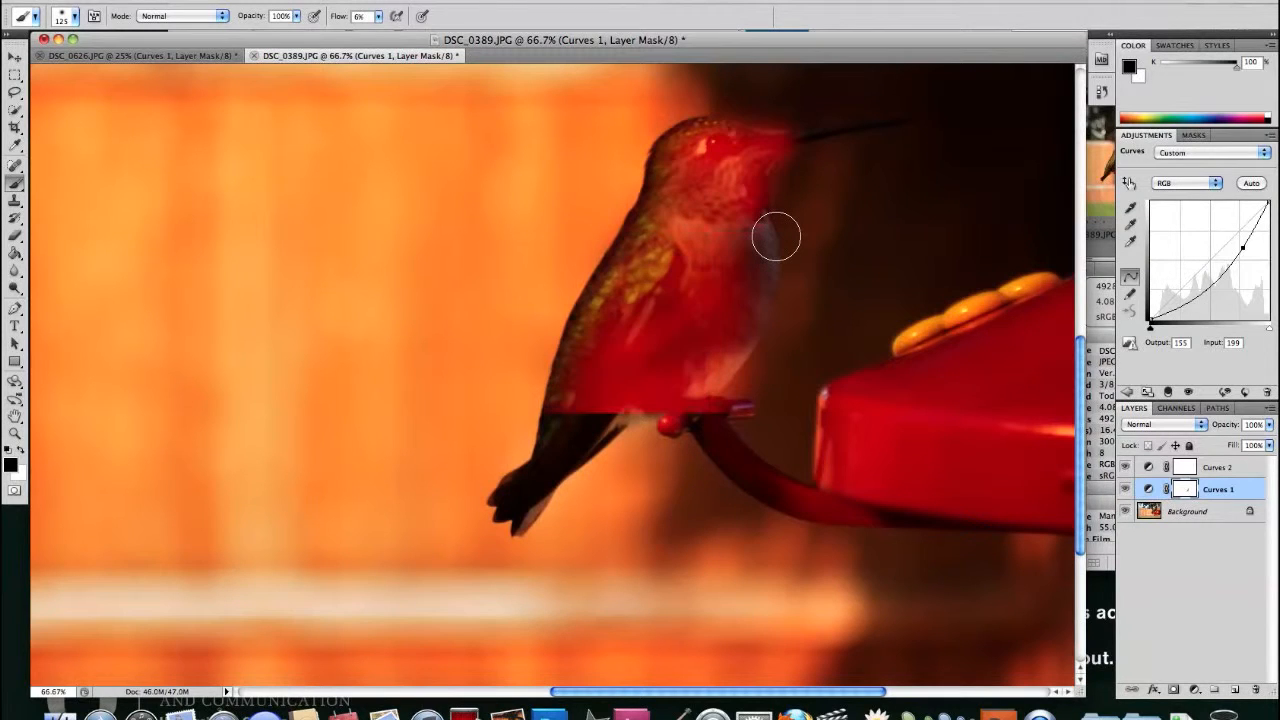
{"action": "key", "text": "backslash"}
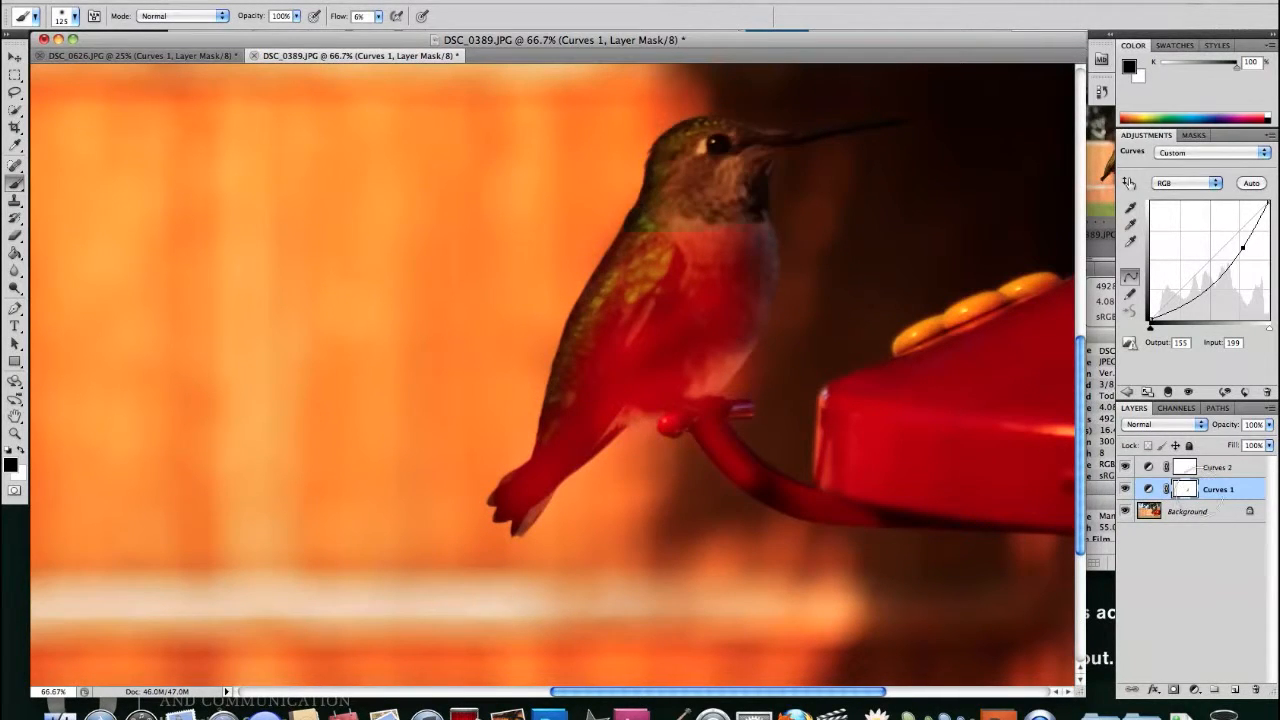
Step: Compare the photo with the Curves 1 layer hidden and shown
{"action": "left_click", "coordinate": [1126, 493]}
{"action": "left_click", "coordinate": [1126, 491]}
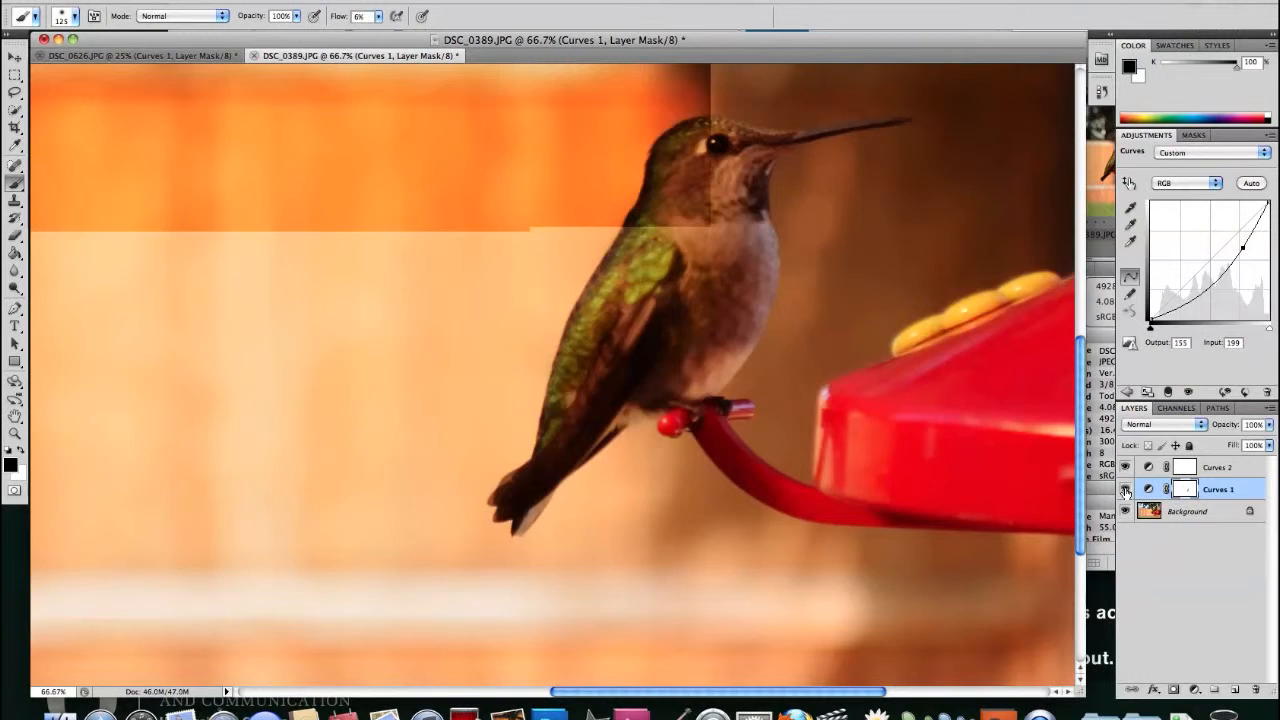
{"action": "left_click", "coordinate": [1126, 491]}
{"action": "left_click", "coordinate": [1126, 491]}
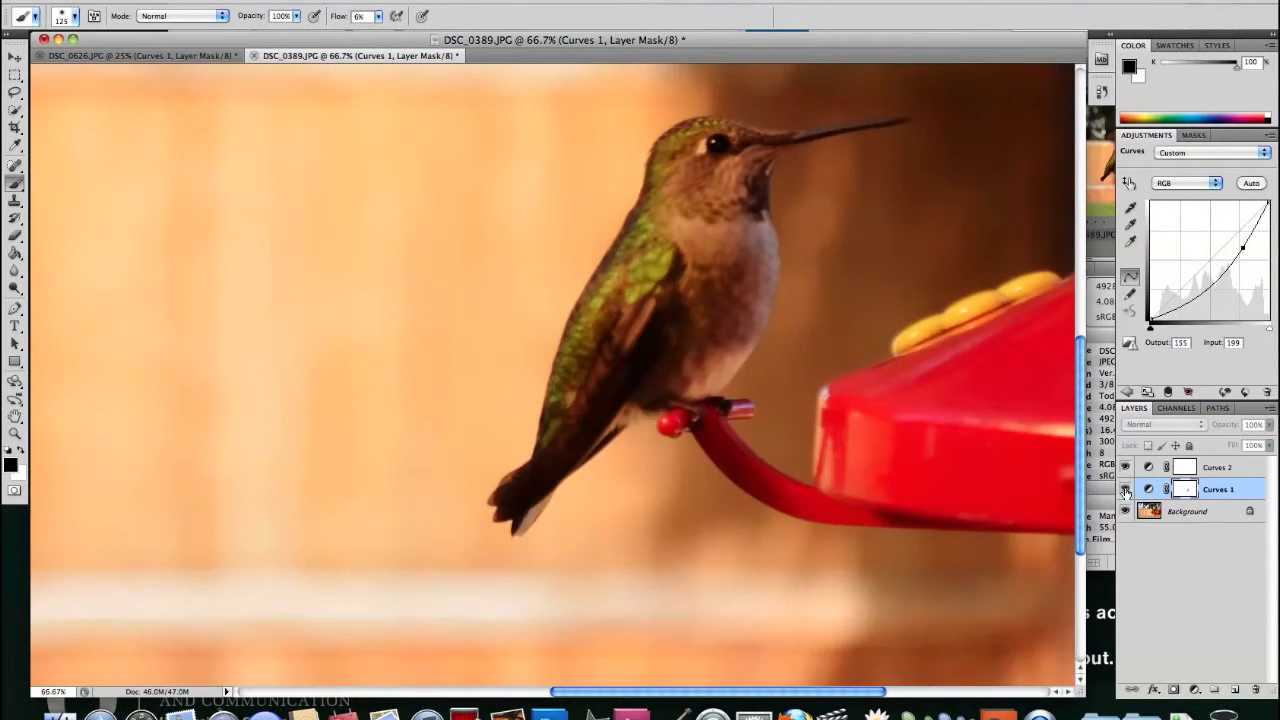
Step: Enlarge the brush to size 250 and paint black on the Curves 1 mask over the bird's body and neck
{"action": "key", "text": "bracketright"}
{"action": "key", "text": "bracketright"}
{"action": "key", "text": "bracketright"}
{"action": "key", "text": "bracketright"}
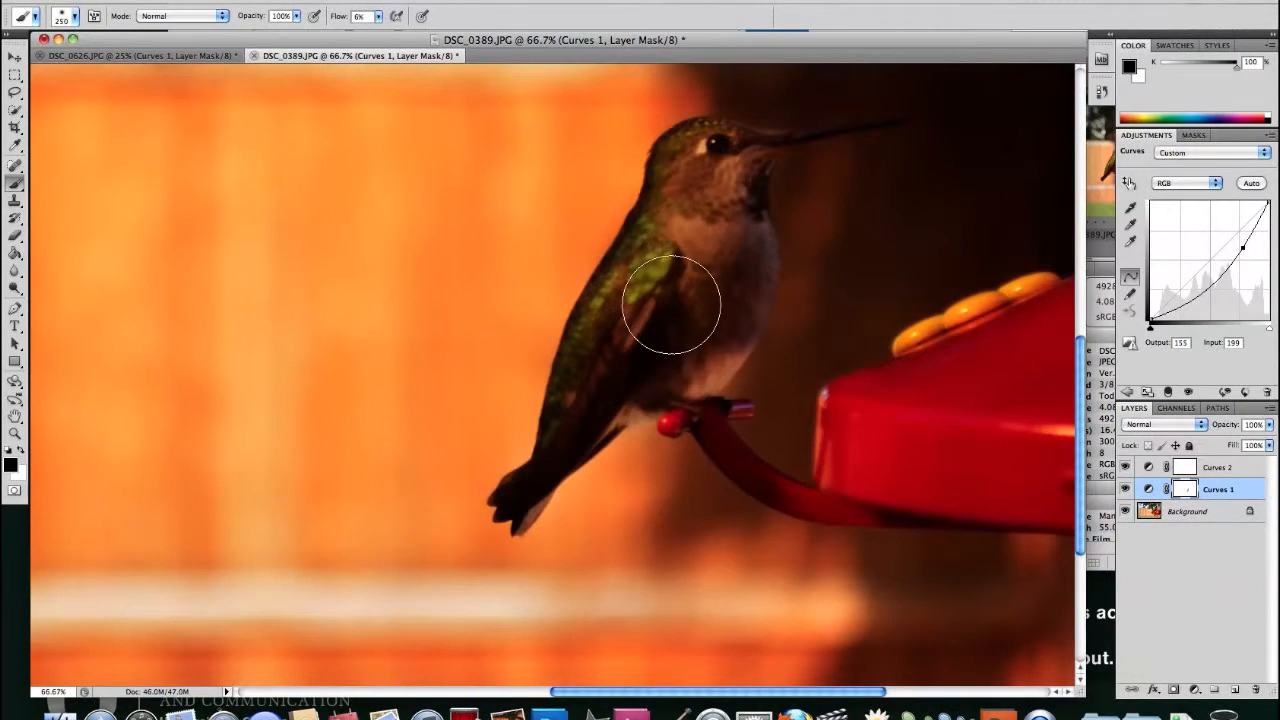
{"action": "mouse_move", "coordinate": [700, 272]}
{"action": "left_mouse_down"}
{"action": "mouse_move", "coordinate": [722, 220]}
{"action": "mouse_move", "coordinate": [692, 336]}
{"action": "mouse_move", "coordinate": [716, 318]}
{"action": "mouse_move", "coordinate": [649, 350]}
{"action": "mouse_move", "coordinate": [686, 195]}
{"action": "left_mouse_up"}
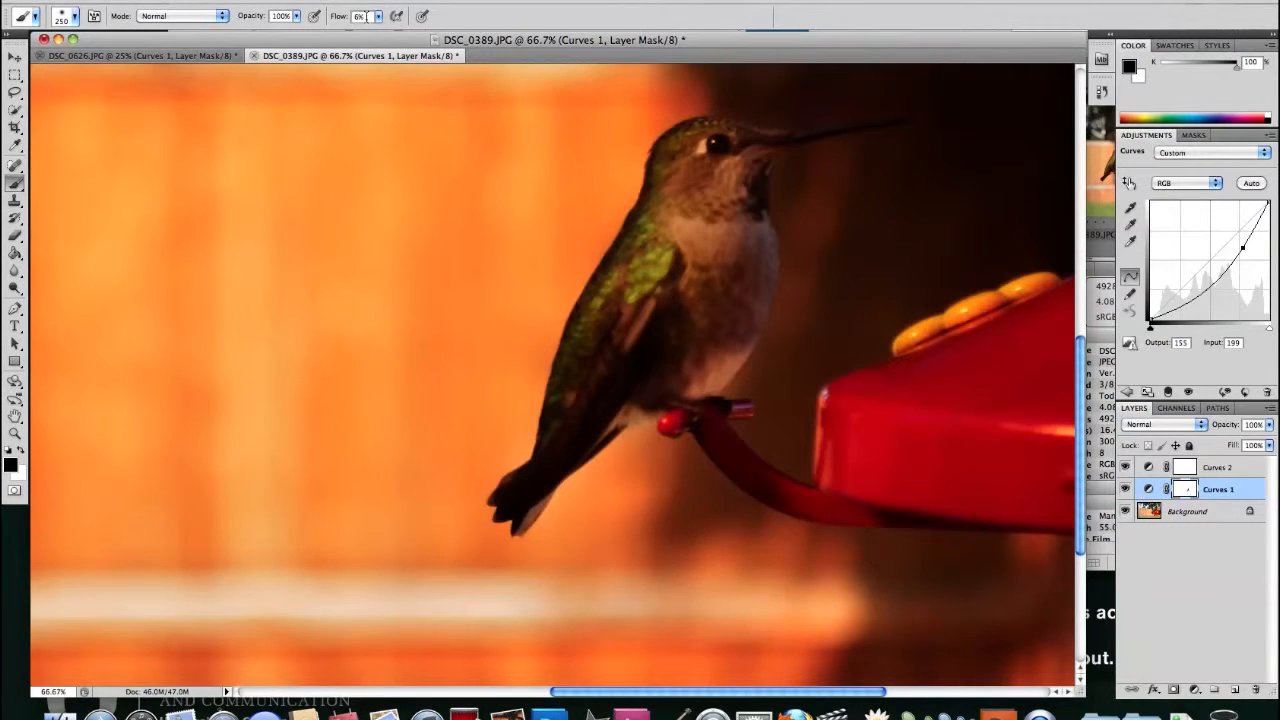
Step: Set the brush flow to 9% and paint black on the Curves 1 mask over the head and along the beak at size 70
{"action": "type", "text": "9"}
{"action": "mouse_move", "coordinate": [708, 185]}
{"action": "left_mouse_down"}
{"action": "mouse_move", "coordinate": [714, 214]}
{"action": "mouse_move", "coordinate": [663, 309]}
{"action": "mouse_move", "coordinate": [629, 334]}
{"action": "mouse_move", "coordinate": [723, 180]}
{"action": "mouse_move", "coordinate": [516, 531]}
{"action": "mouse_move", "coordinate": [552, 498]}
{"action": "left_mouse_up"}
{"action": "key", "text": "bracketleft"}
{"action": "key", "text": "bracketleft"}
{"action": "key", "text": "bracketleft"}
{"action": "key", "text": "bracketleft"}
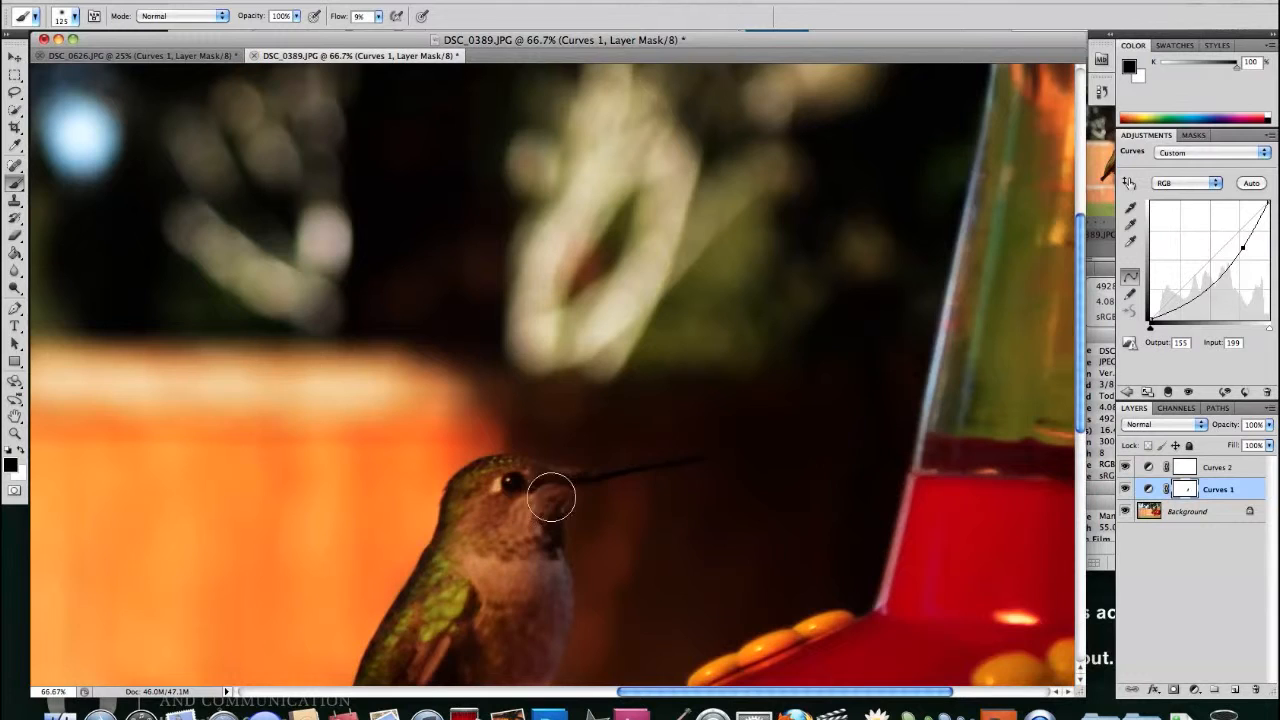
{"action": "key", "text": "bracketleft"}
{"action": "key", "text": "bracketleft"}
{"action": "key", "text": "bracketleft"}
{"action": "key", "text": "bracketleft"}
{"action": "mouse_move", "coordinate": [467, 510]}
{"action": "left_mouse_down"}
{"action": "mouse_move", "coordinate": [686, 461]}
{"action": "mouse_move", "coordinate": [618, 471]}
{"action": "mouse_move", "coordinate": [654, 460]}
{"action": "mouse_move", "coordinate": [698, 463]}
{"action": "mouse_move", "coordinate": [545, 467]}
{"action": "mouse_move", "coordinate": [599, 477]}
{"action": "mouse_move", "coordinate": [564, 524]}
{"action": "mouse_move", "coordinate": [651, 463]}
{"action": "mouse_move", "coordinate": [701, 459]}
{"action": "left_mouse_up"}
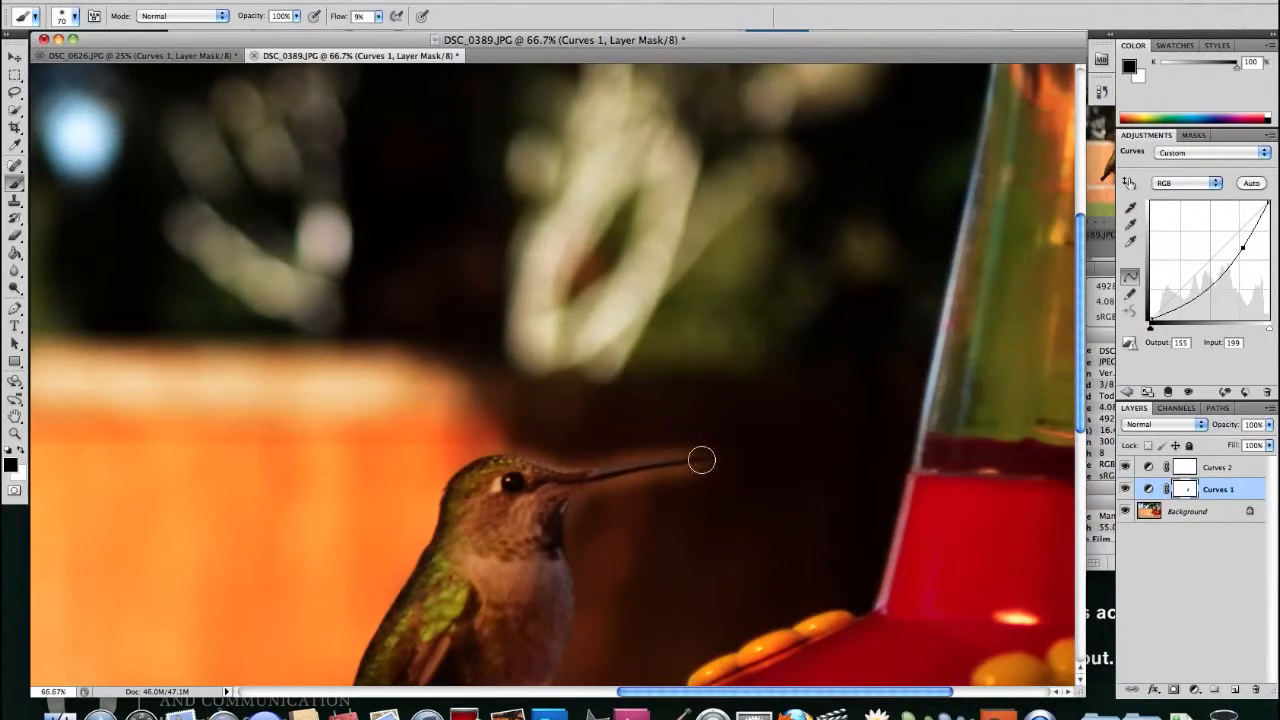
Step: Switch to white and paint the Curves 1 mask around the beak at size 175 to remove the light halo
{"action": "key", "text": "super+plus"}
{"action": "key", "text": "super+plus"}
{"action": "key", "text": "super+plus"}
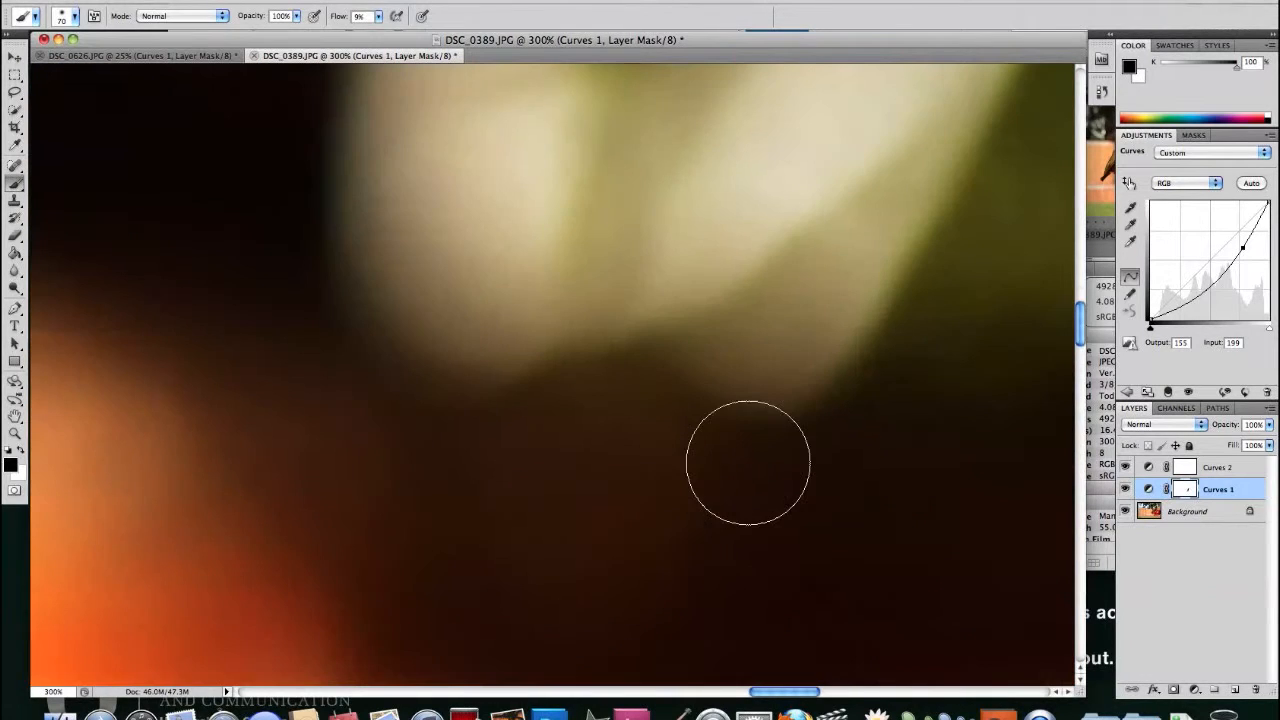
{"action": "left_click_drag", "start_coordinate": [774, 551], "coordinate": [597, 300]}
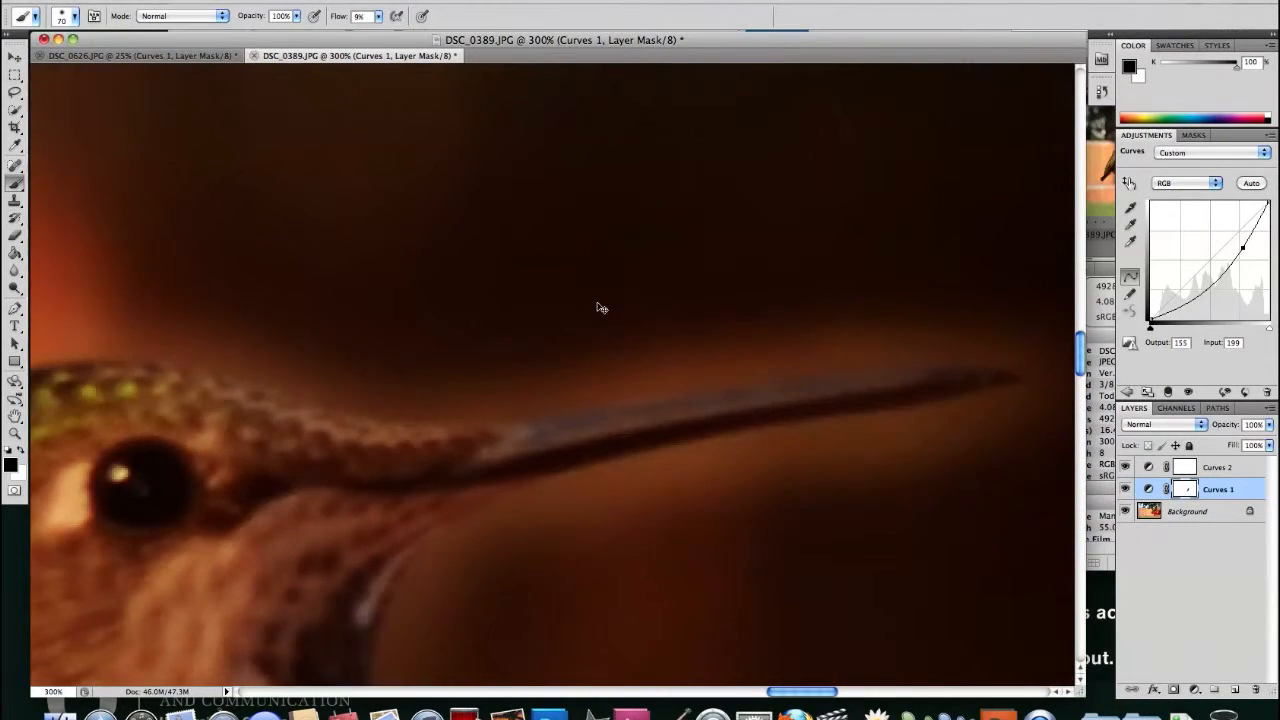
{"action": "key", "text": "super+minus"}
{"action": "key", "text": "super+minus"}
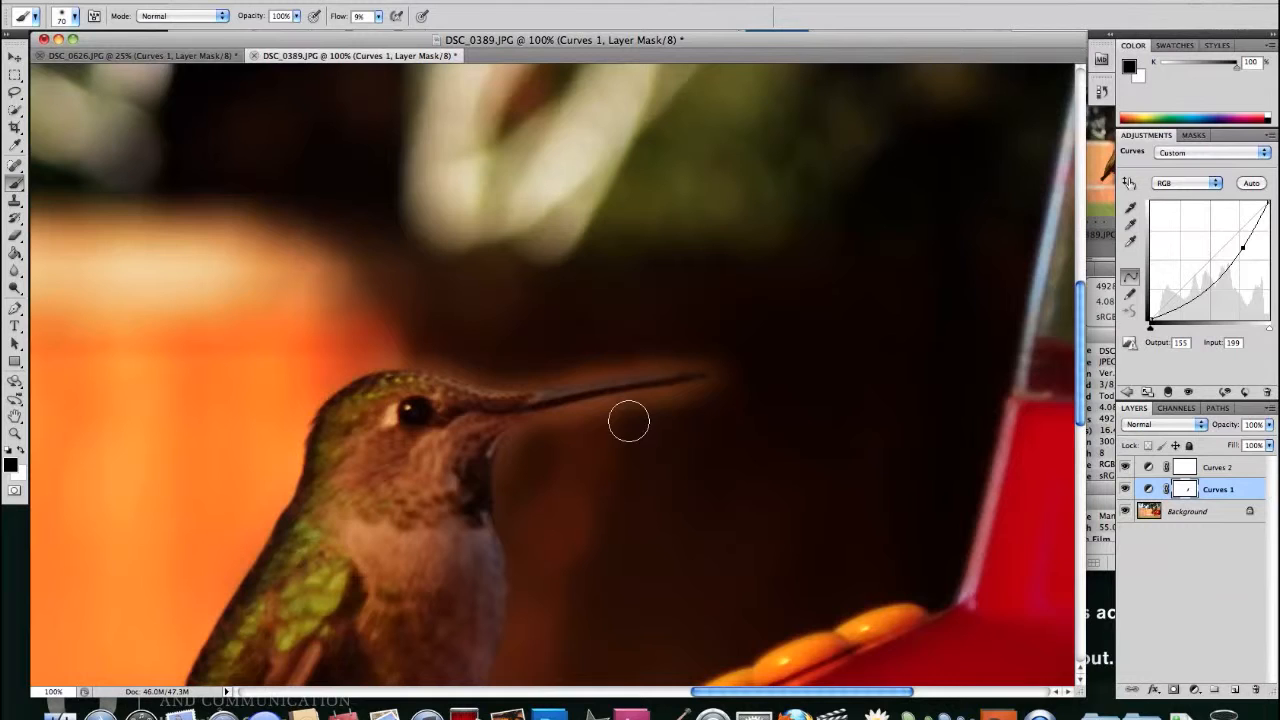
{"action": "key", "text": "bracketleft"}
{"action": "key", "text": "x"}
{"action": "key", "text": "bracketright"}
{"action": "key", "text": "bracketright"}
{"action": "key", "text": "bracketright"}
{"action": "key", "text": "bracketright"}
{"action": "key", "text": "bracketright"}
{"action": "key", "text": "bracketright"}
{"action": "key", "text": "bracketright"}
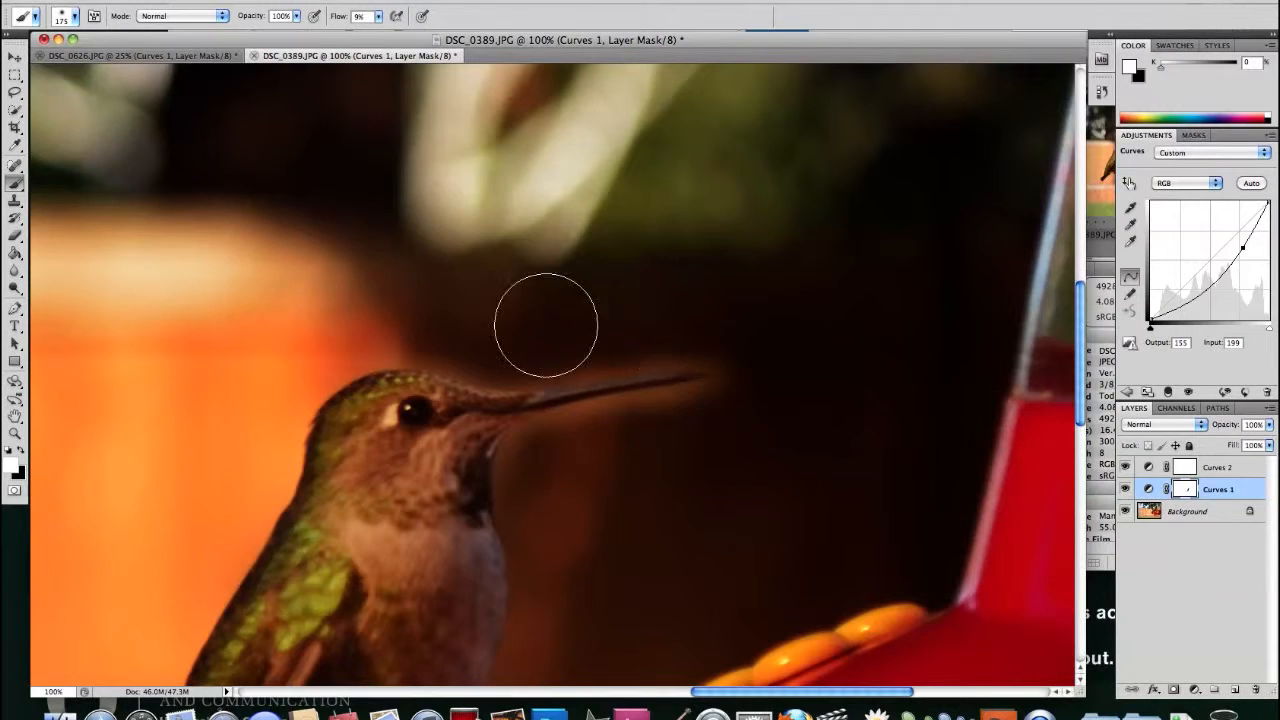
Step: Paint white on the Curves 1 mask around the bird's head at size 100 and check the mask with the red overlay
{"action": "key", "text": "bracketleft"}
{"action": "key", "text": "bracketleft"}
{"action": "key", "text": "bracketleft"}
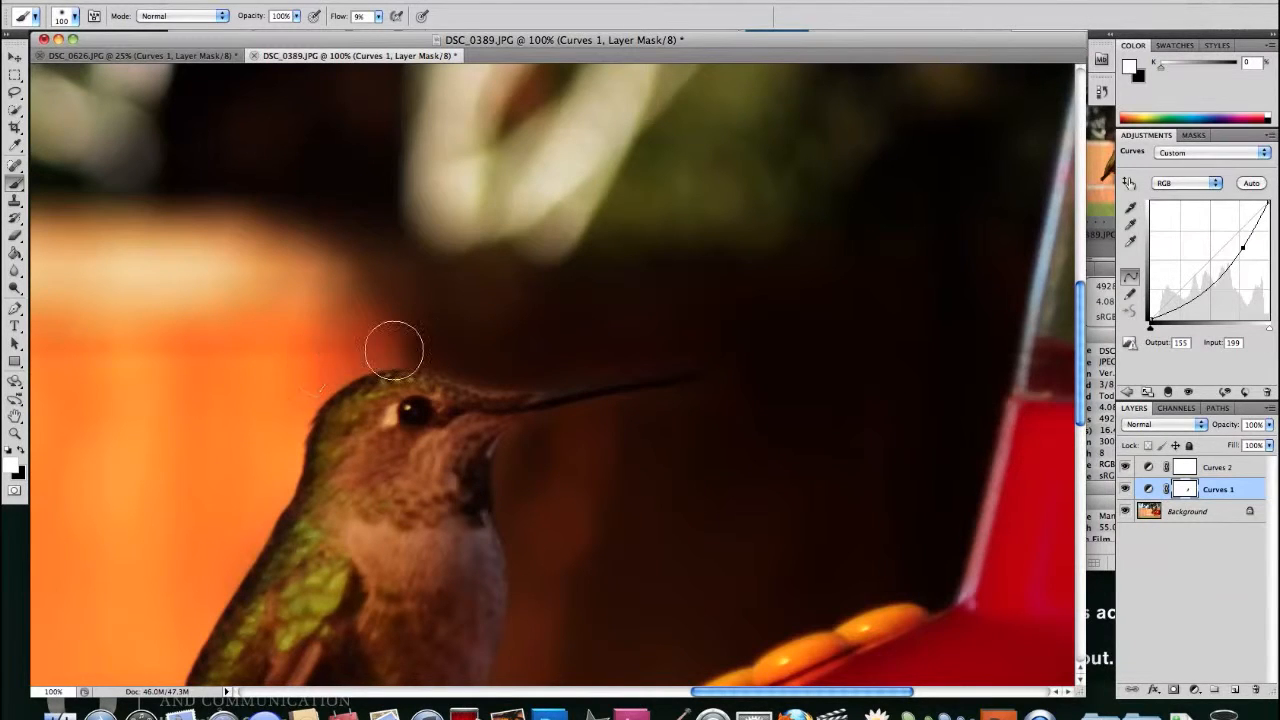
{"action": "key", "text": "x"}
{"action": "key", "text": "backslash"}
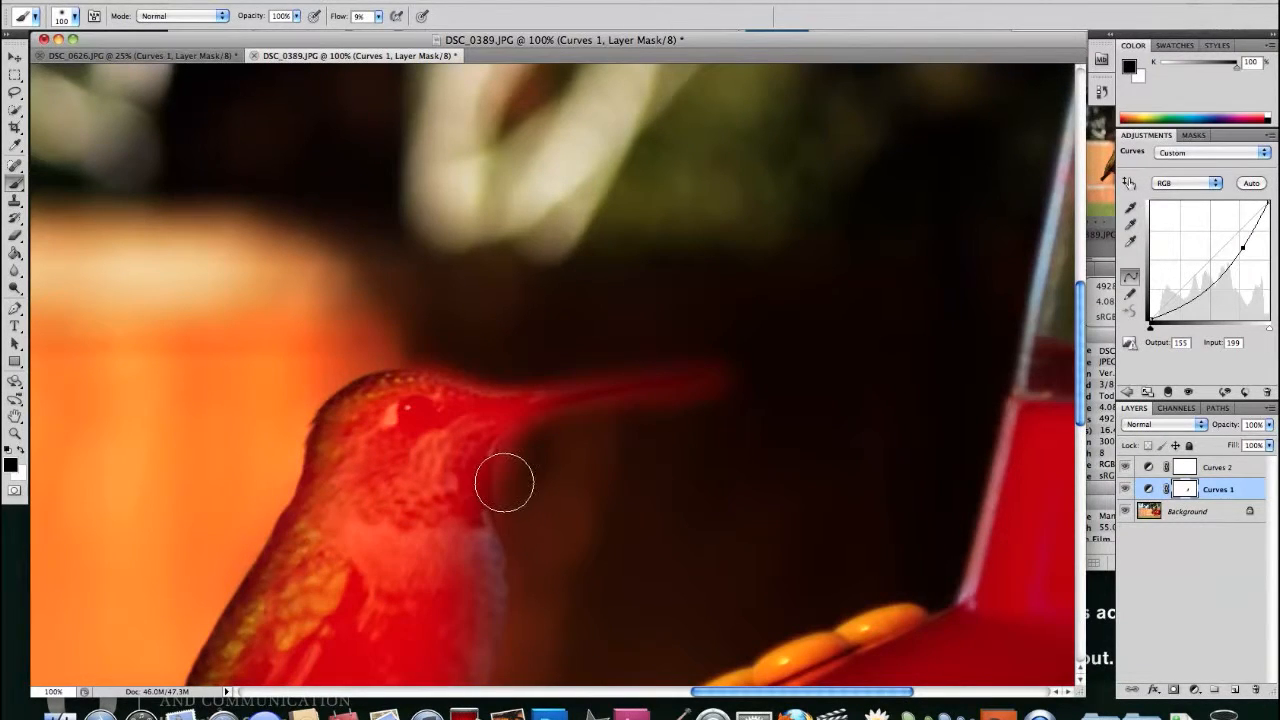
{"action": "key", "text": "x"}
{"action": "key", "text": "backslash"}
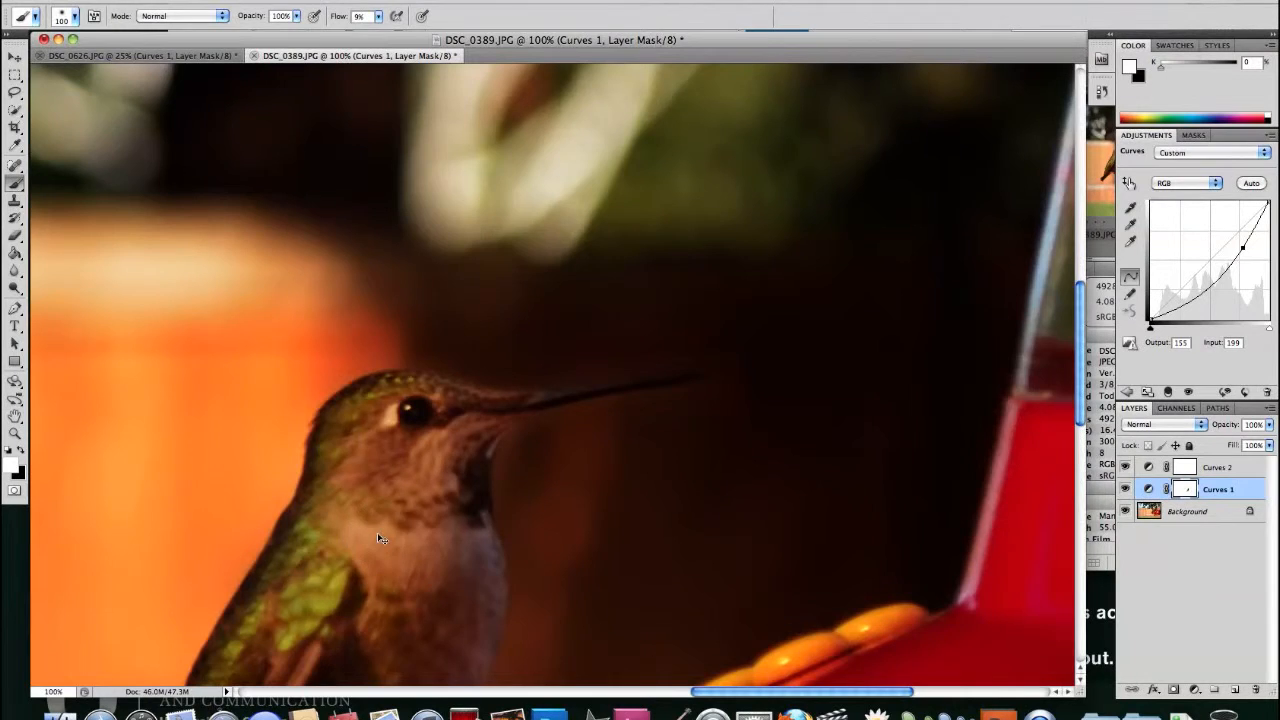
Step: Show the whole photo at 16.67% and enlarge the document window around it
{"action": "key", "text": "super+minus"}
{"action": "key", "text": "super+minus"}
{"action": "key", "text": "super+minus"}
{"action": "key", "text": "super+minus"}
{"action": "key", "text": "super+minus"}
{"action": "key", "text": "super+minus"}
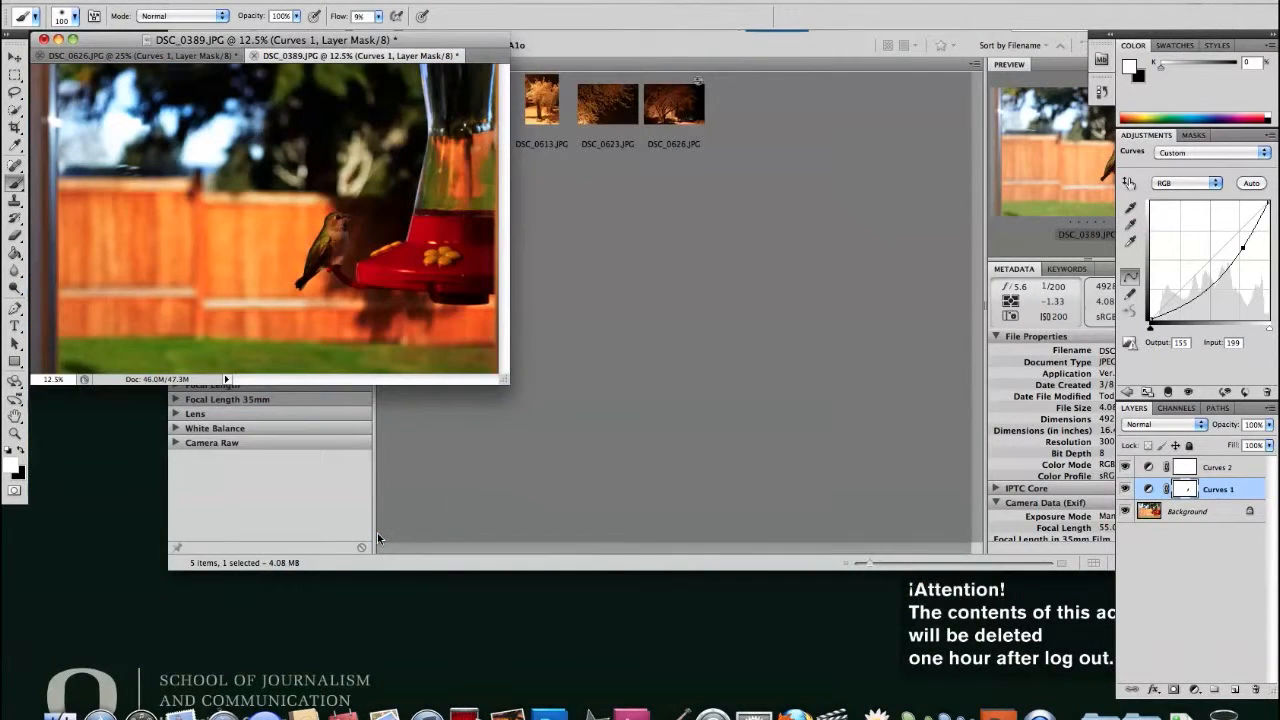
{"action": "left_click_drag", "start_coordinate": [510, 379], "coordinate": [686, 538]}
{"action": "key", "text": "super+plus"}
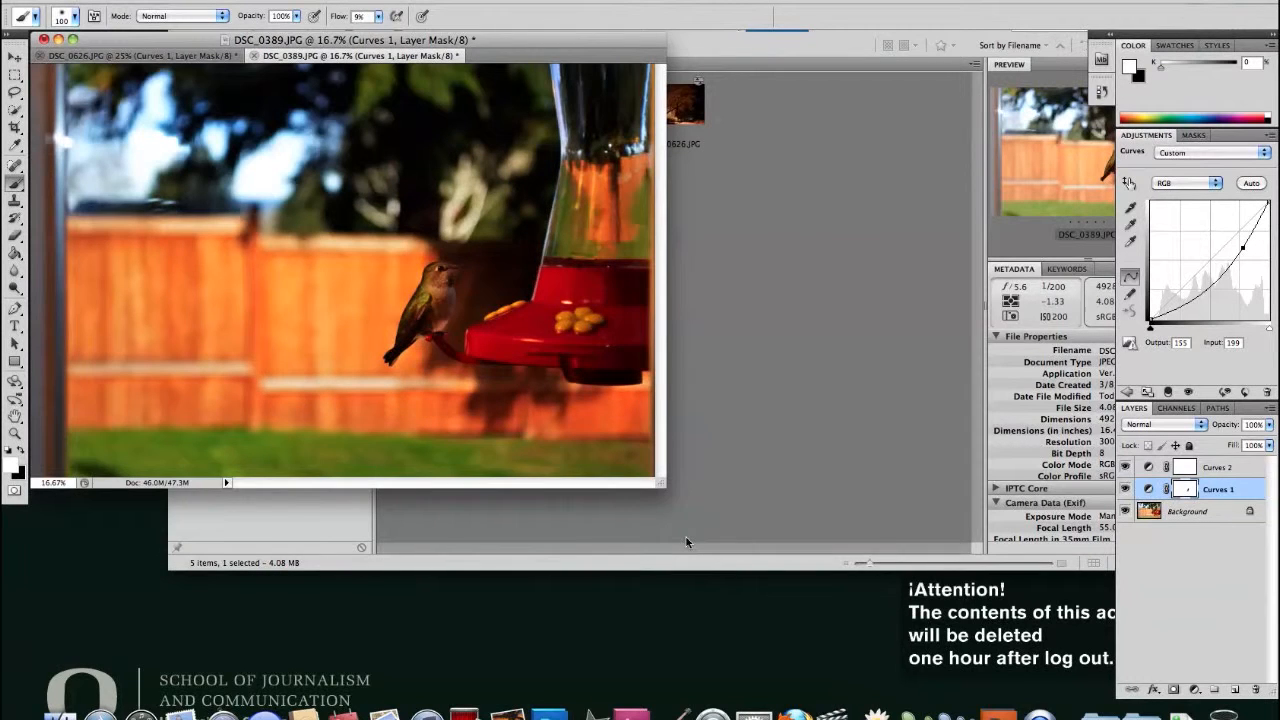
{"action": "left_click_drag", "start_coordinate": [671, 508], "coordinate": [815, 638]}
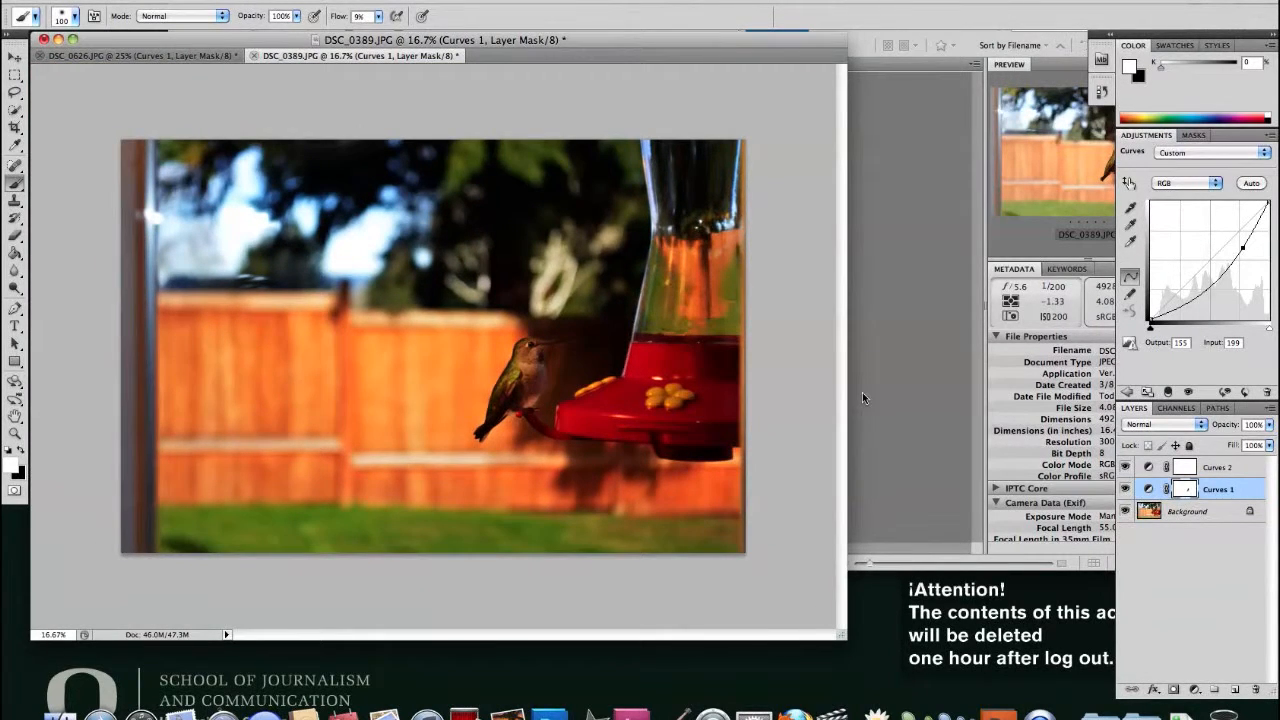
Step: Try a crop frame that excludes the dark strip along the photo's left edge, and discard it without cropping
{"action": "key", "text": "c"}
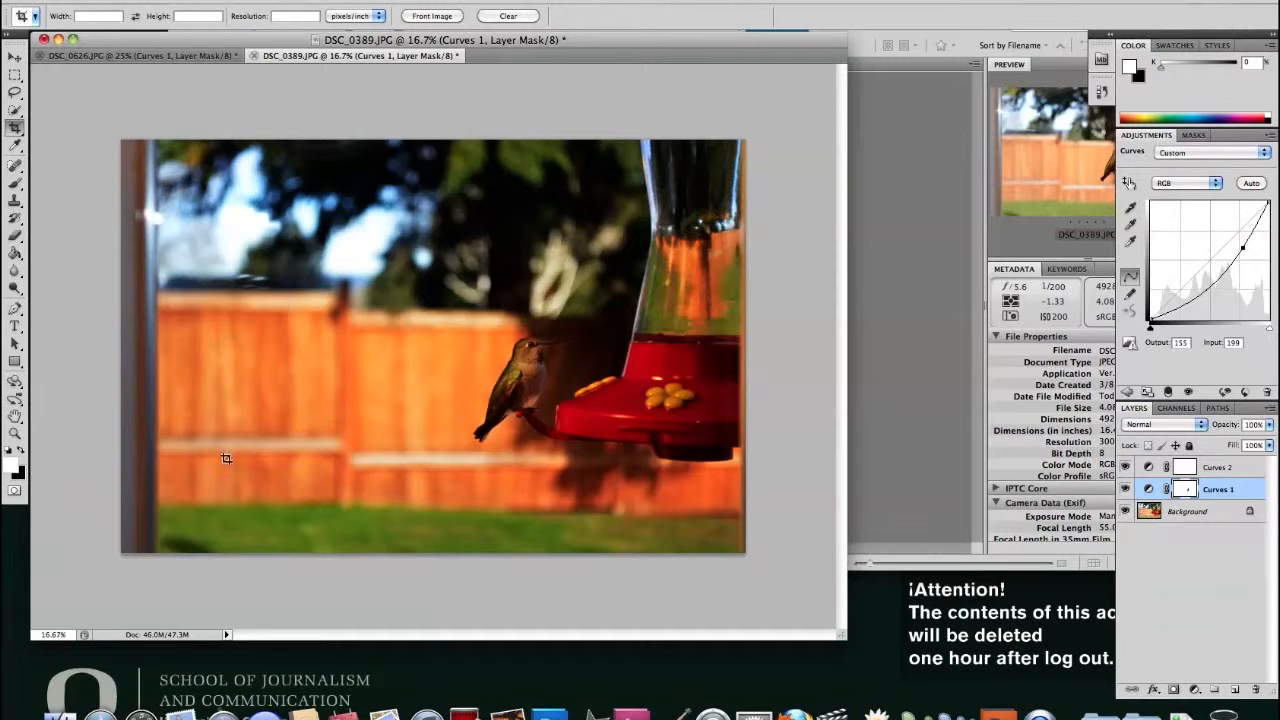
{"action": "left_click_drag", "start_coordinate": [158, 551], "coordinate": [748, 155]}
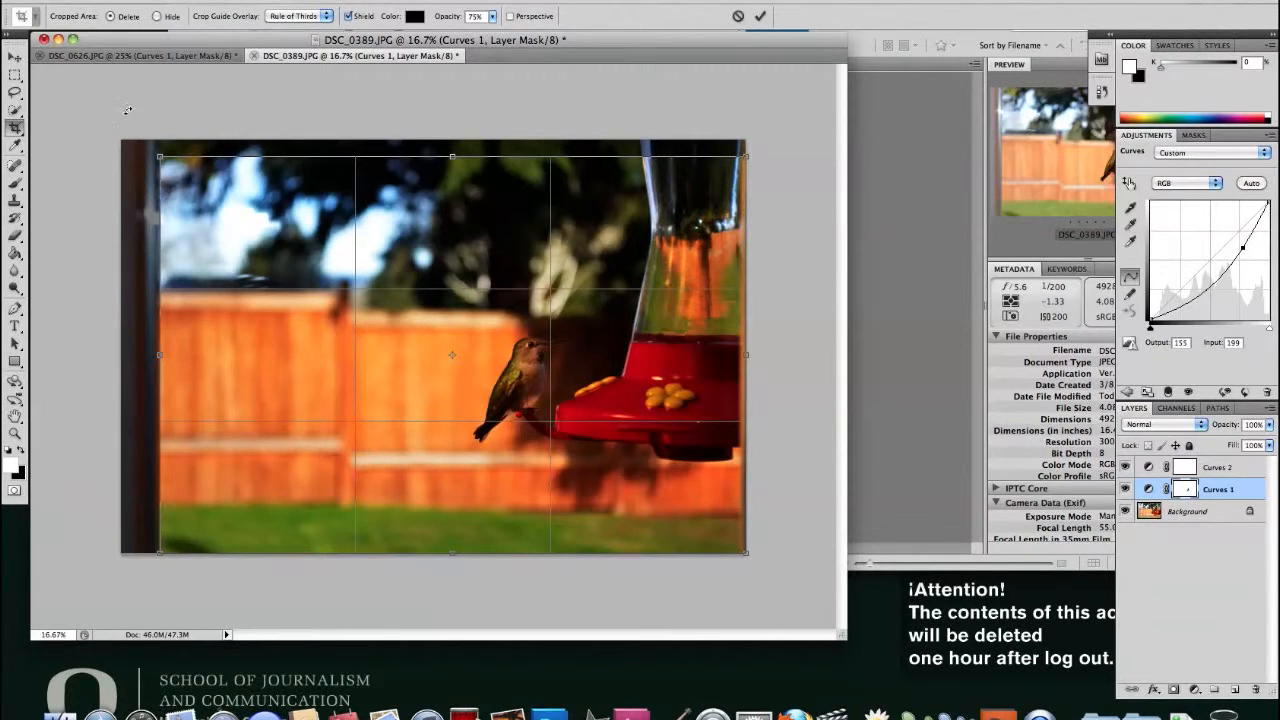
{"action": "left_click_drag", "start_coordinate": [303, 332], "coordinate": [297, 321]}
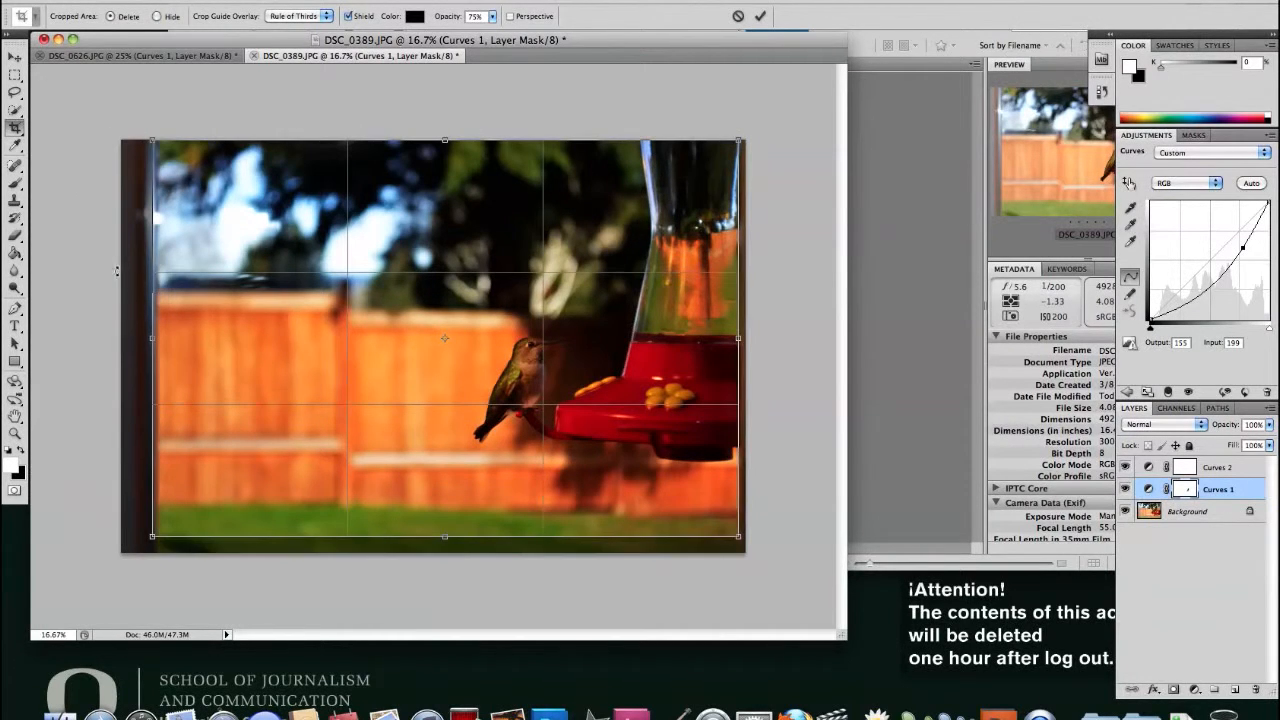
{"action": "left_click", "coordinate": [15, 75]}
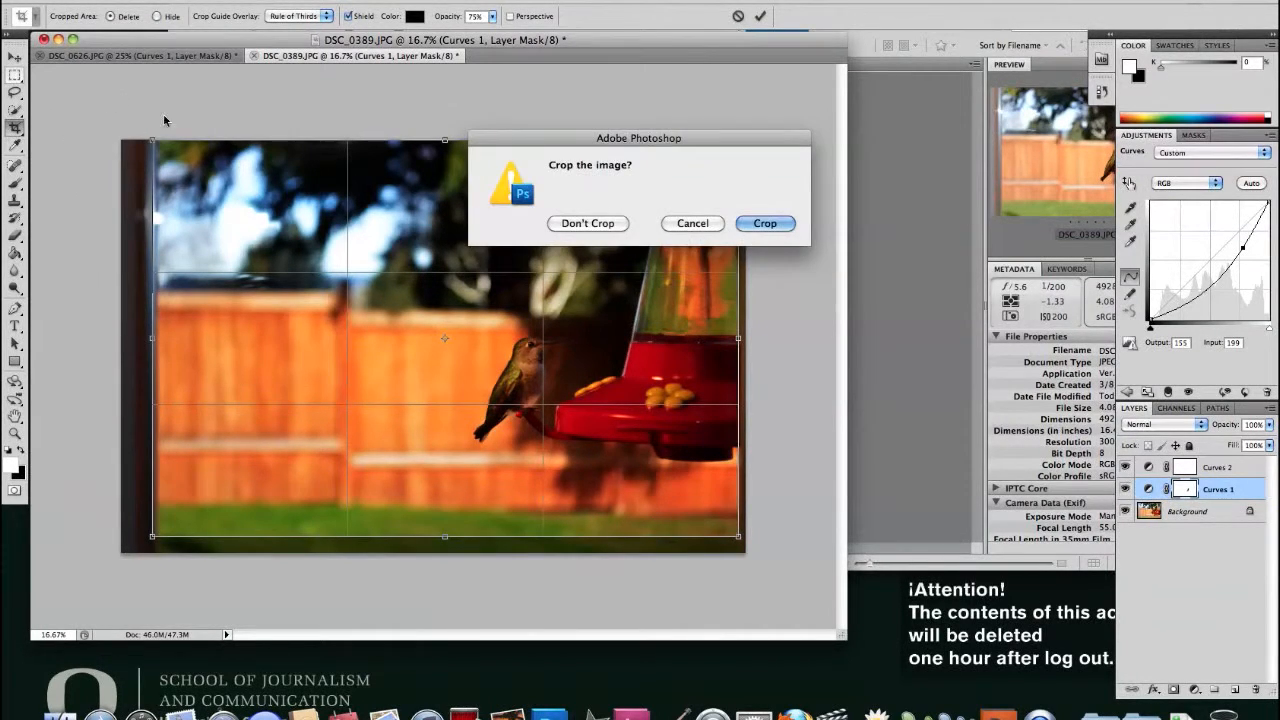
{"action": "key", "text": "Escape"}
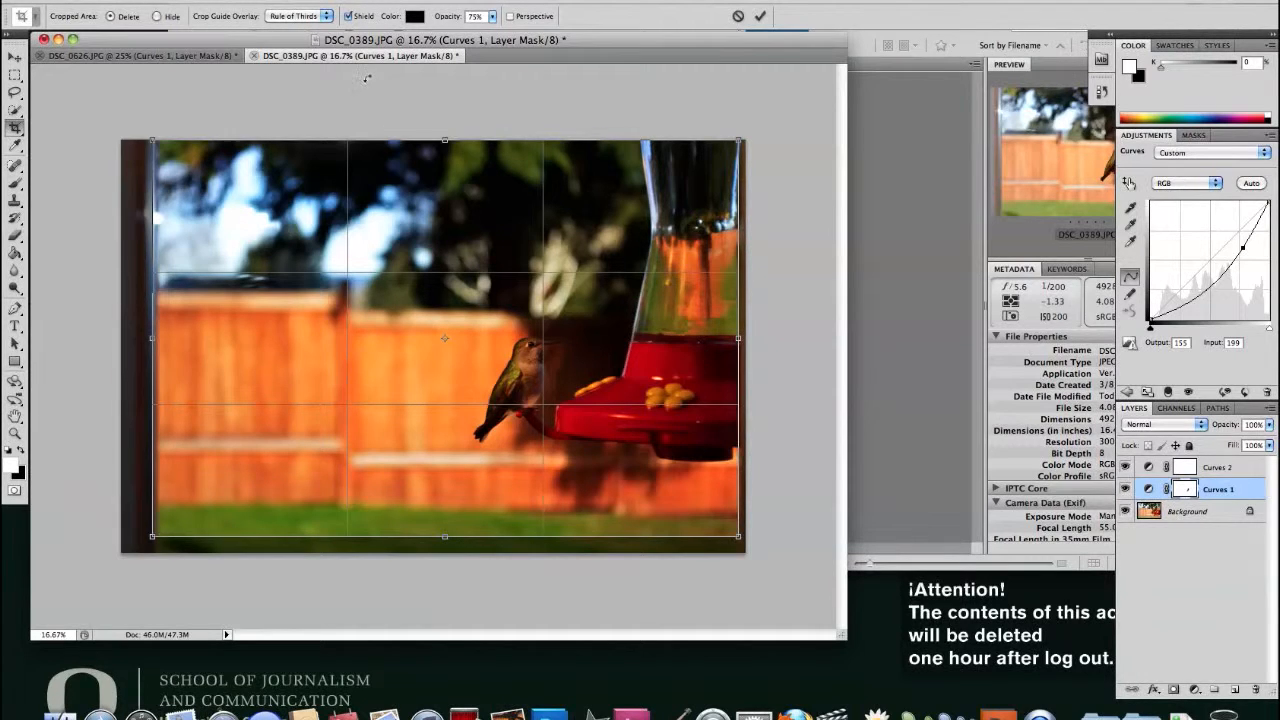
{"action": "left_click", "coordinate": [15, 56]}
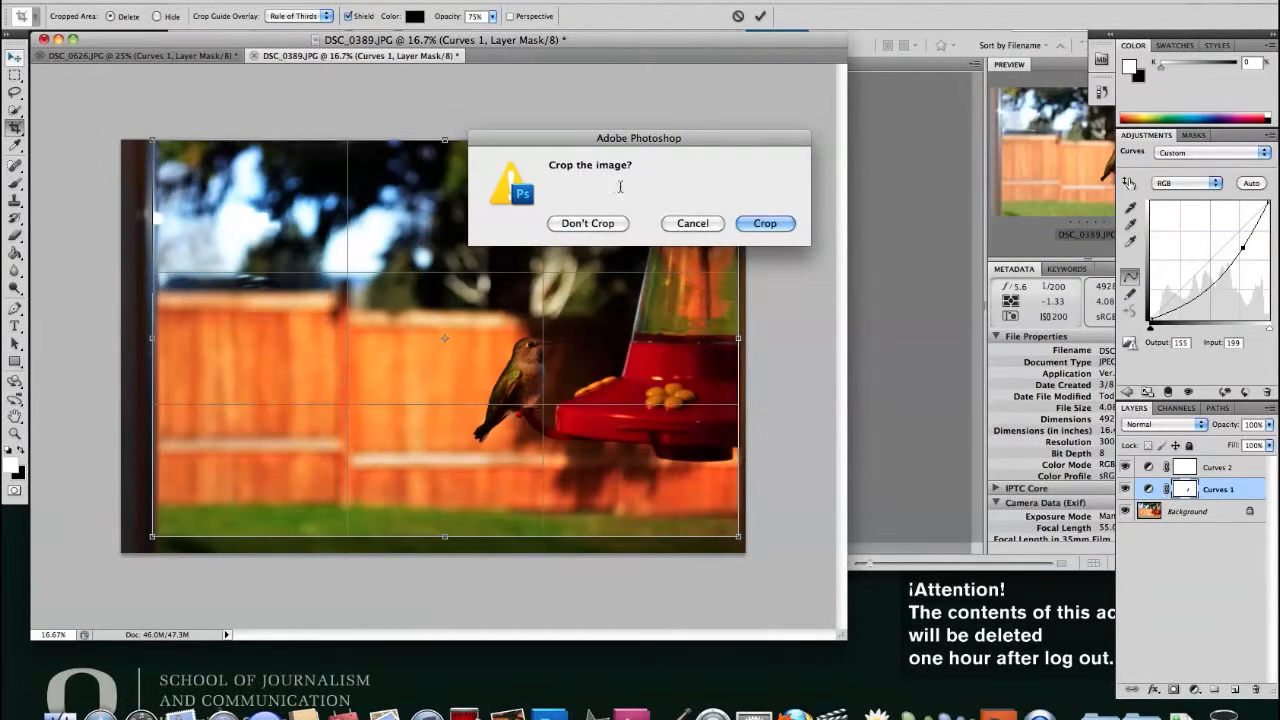
{"action": "left_click", "coordinate": [588, 221]}
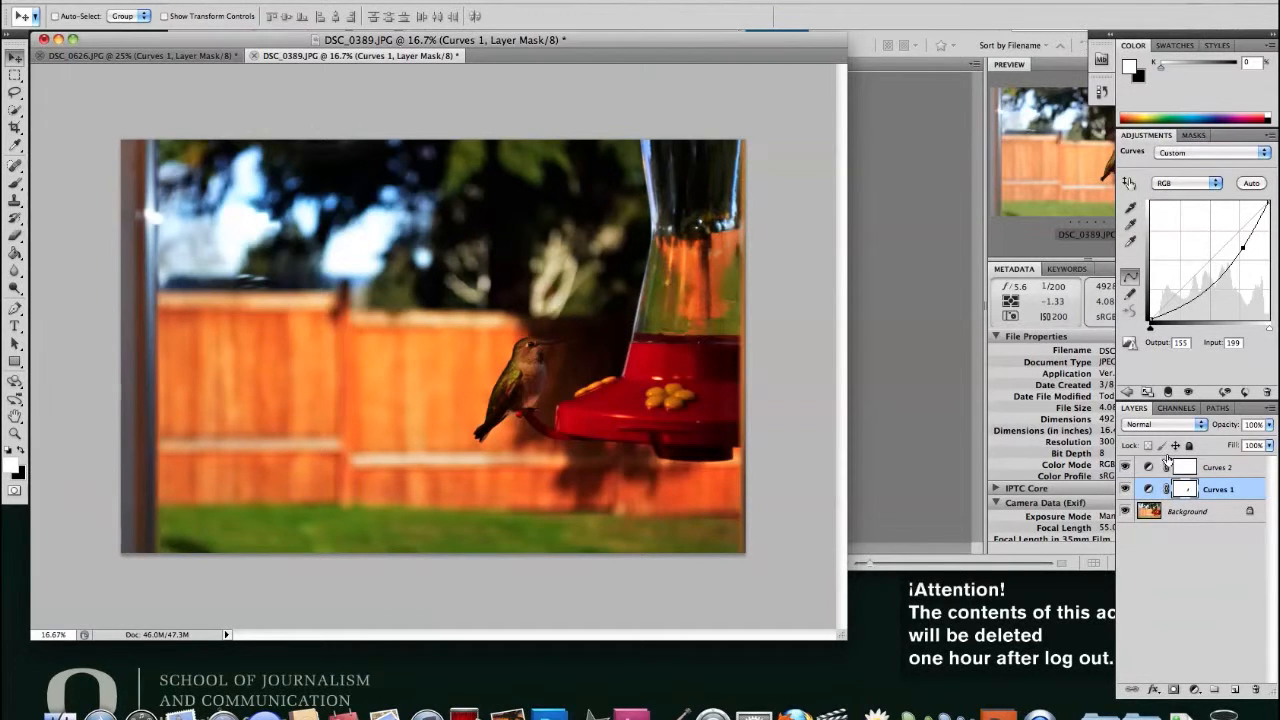
Step: Compare the whole photo repeatedly with and without the masked Curves 1 darkening
{"action": "left_click", "coordinate": [1125, 489]}
{"action": "left_click", "coordinate": [1125, 489]}
{"action": "left_click", "coordinate": [1125, 489]}
{"action": "left_click", "coordinate": [1125, 489]}
{"action": "left_click", "coordinate": [1125, 489]}
{"action": "left_click", "coordinate": [1125, 489]}
Step: Adjust the Curves 1 point to input 199, output 157, and lower the layer's opacity to 67%
{"action": "left_click_drag", "start_coordinate": [1240, 246], "coordinate": [1242, 246]}
{"action": "left_click", "coordinate": [1270, 426]}
{"action": "left_click_drag", "start_coordinate": [1264, 443], "coordinate": [1233, 443]}
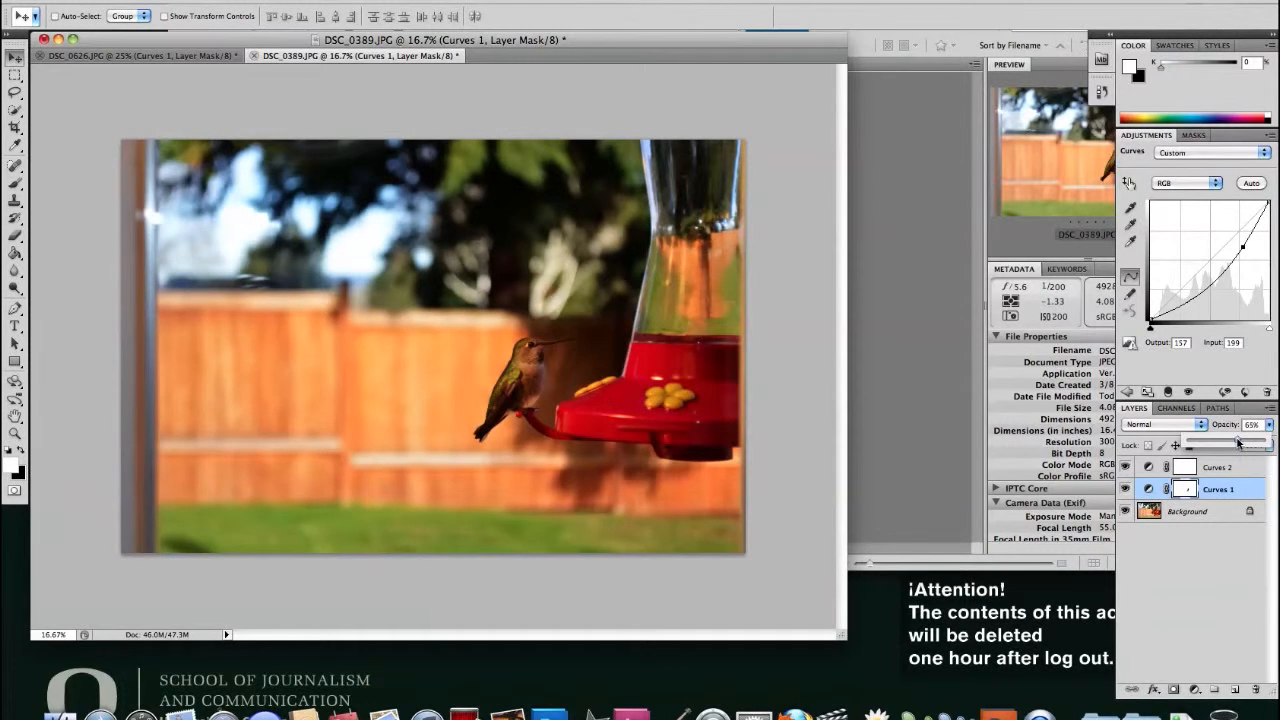
Step: Check the individual effects of Curves 1 and Curves 2 by hiding and showing each layer
{"action": "left_click", "coordinate": [1127, 490]}
{"action": "left_click", "coordinate": [1127, 490]}
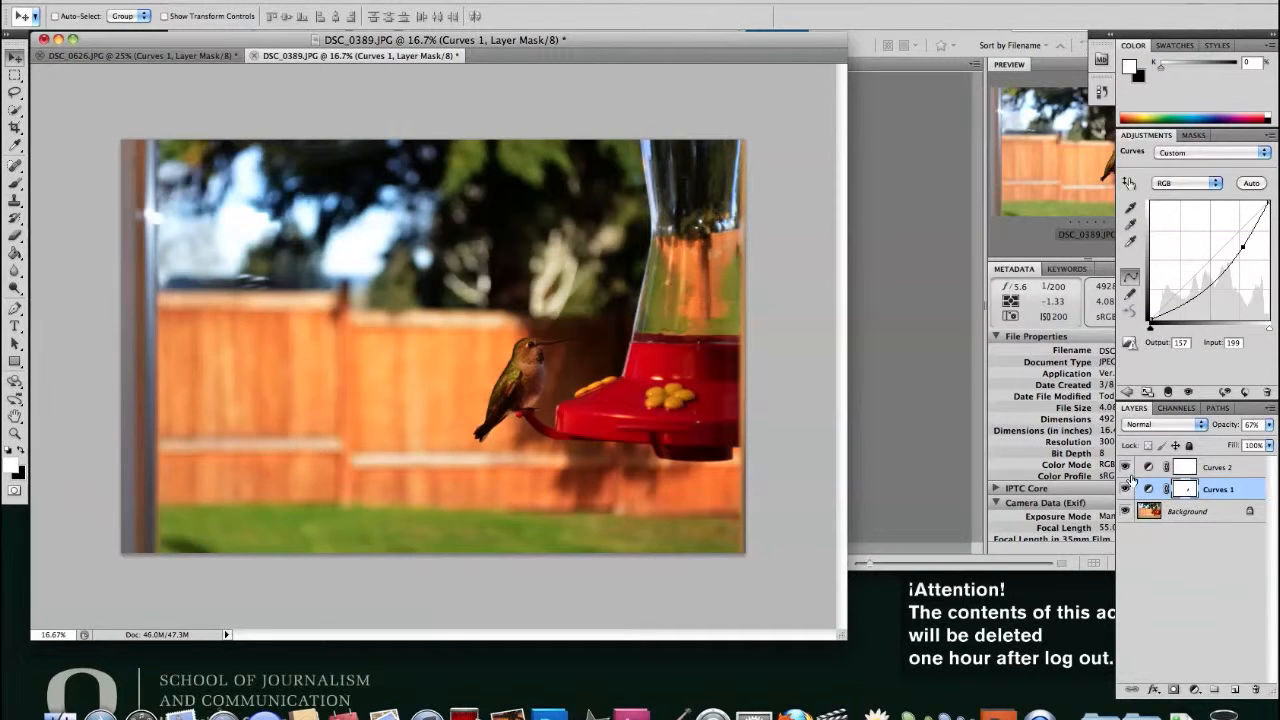
{"action": "left_click", "coordinate": [1125, 467]}
{"action": "left_click", "coordinate": [1125, 467]}
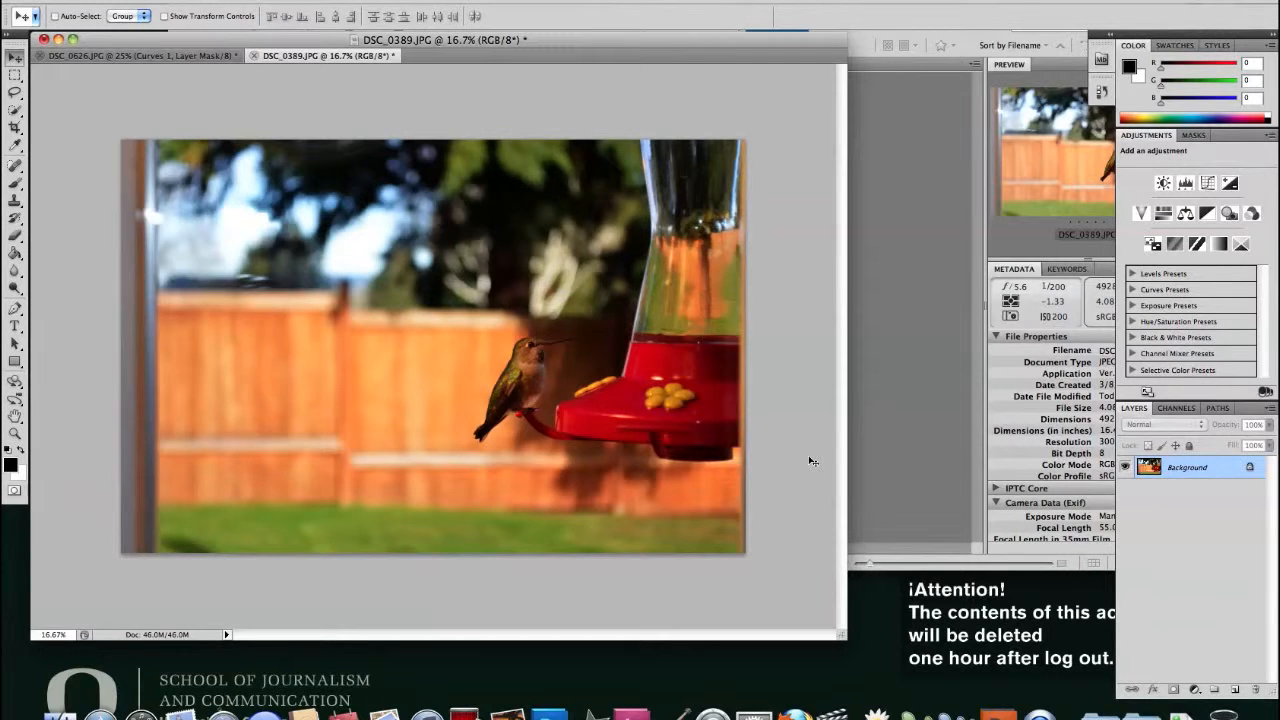
Step: Try a Levels adjustment on the Background with black input 5 and midtone 1.04, checking shadow clipping, and cancel it
{"action": "key", "text": "super+l"}
{"action": "left_click_drag", "start_coordinate": [642, 177], "coordinate": [1048, 120]}
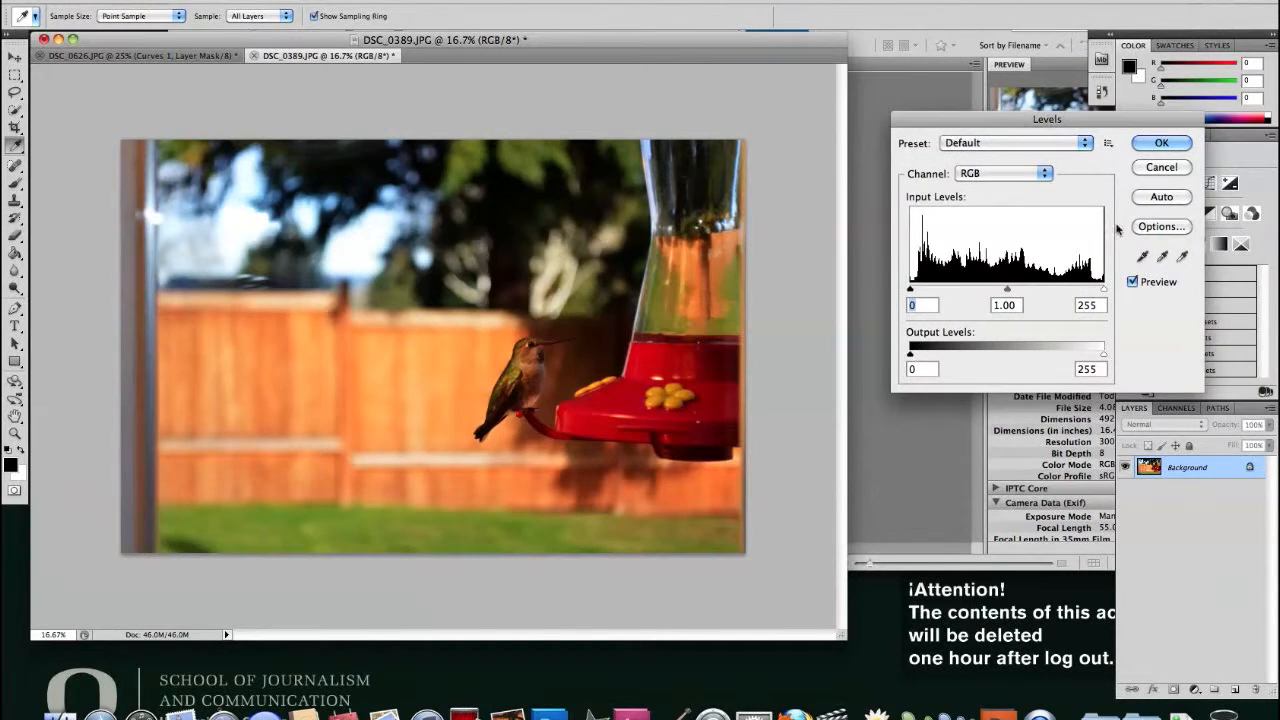
{"action": "mouse_move", "coordinate": [1104, 290]}
{"action": "left_mouse_down"}
{"action": "mouse_move", "coordinate": [1136, 298]}
{"action": "mouse_move", "coordinate": [1104, 292]}
{"action": "mouse_move", "coordinate": [1126, 292]}
{"action": "left_mouse_up"}
{"action": "key", "text": "alt"}
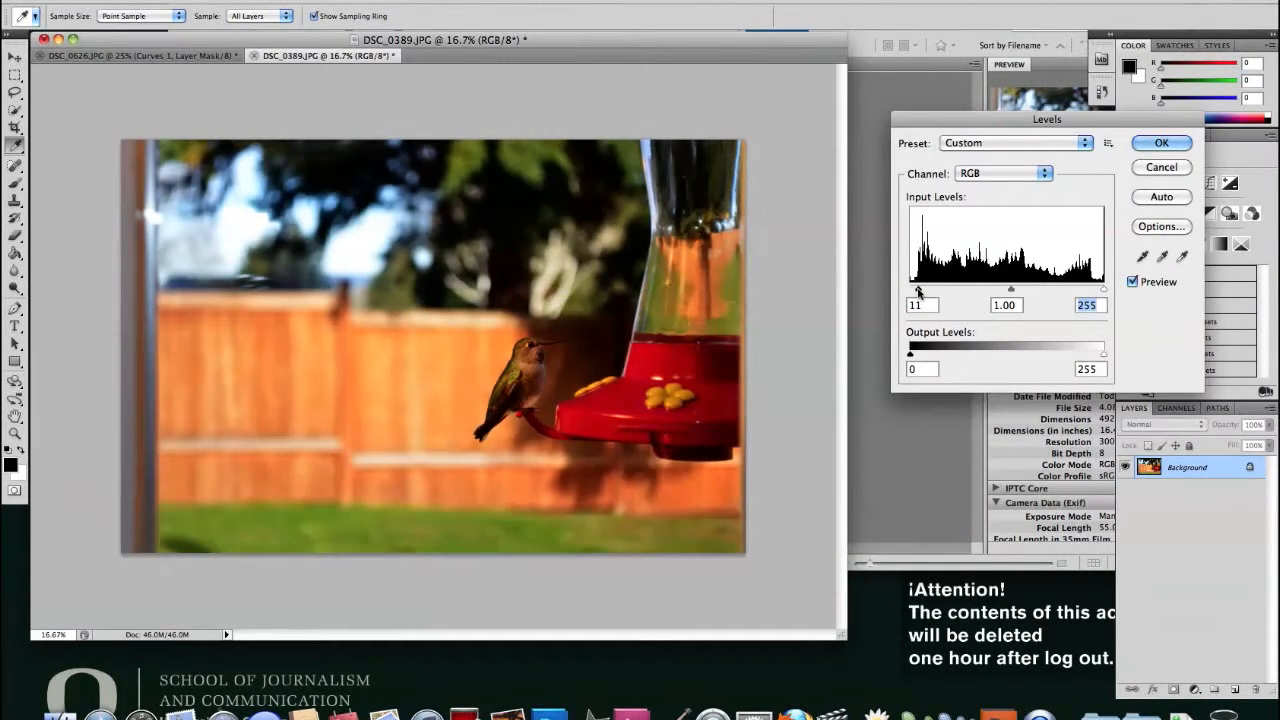
{"action": "left_click_drag", "start_coordinate": [906, 292], "coordinate": [917, 290]}
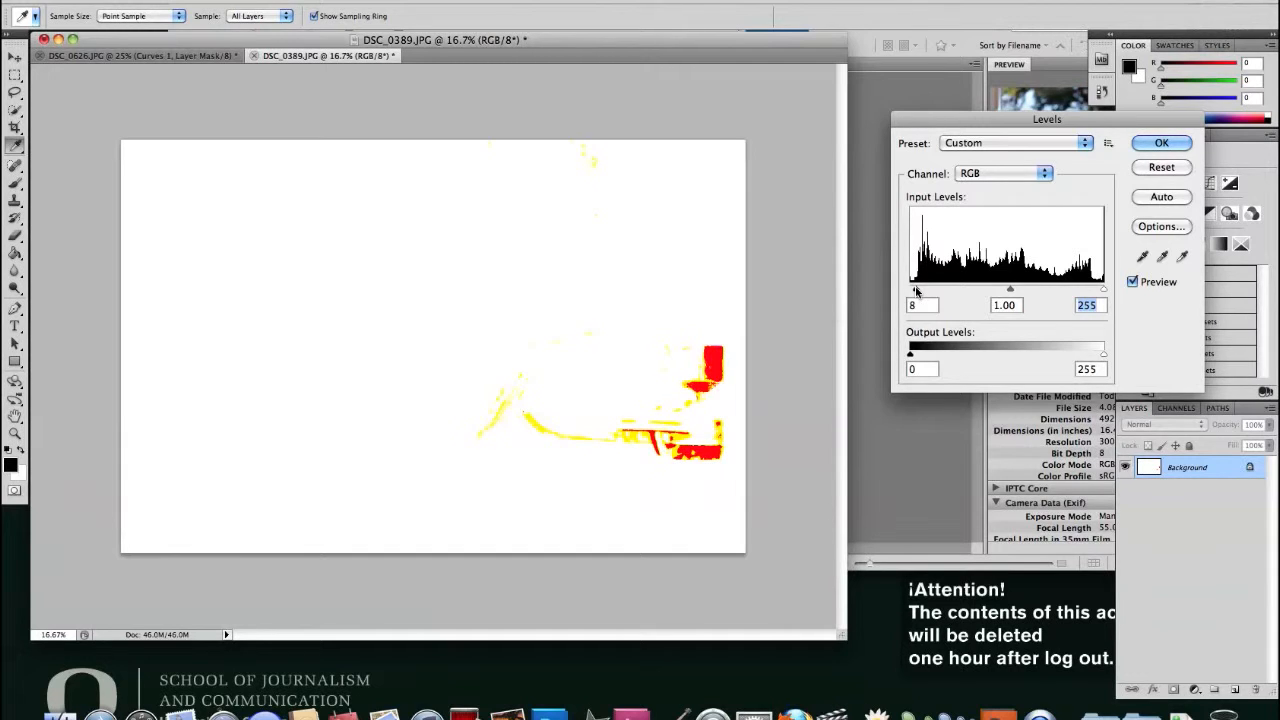
{"action": "left_click_drag", "start_coordinate": [917, 290], "coordinate": [913, 291]}
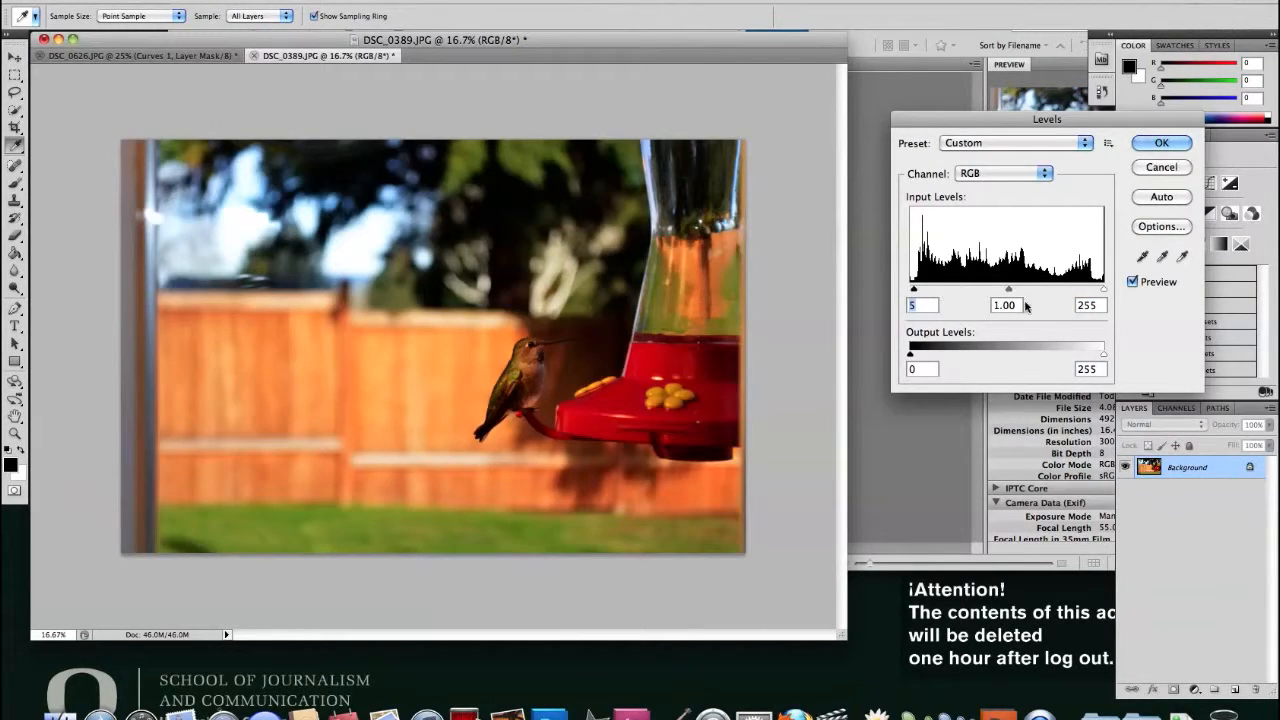
{"action": "left_click", "coordinate": [1133, 283]}
{"action": "left_click_drag", "start_coordinate": [1009, 292], "coordinate": [1006, 292]}
{"action": "left_click", "coordinate": [1162, 170]}
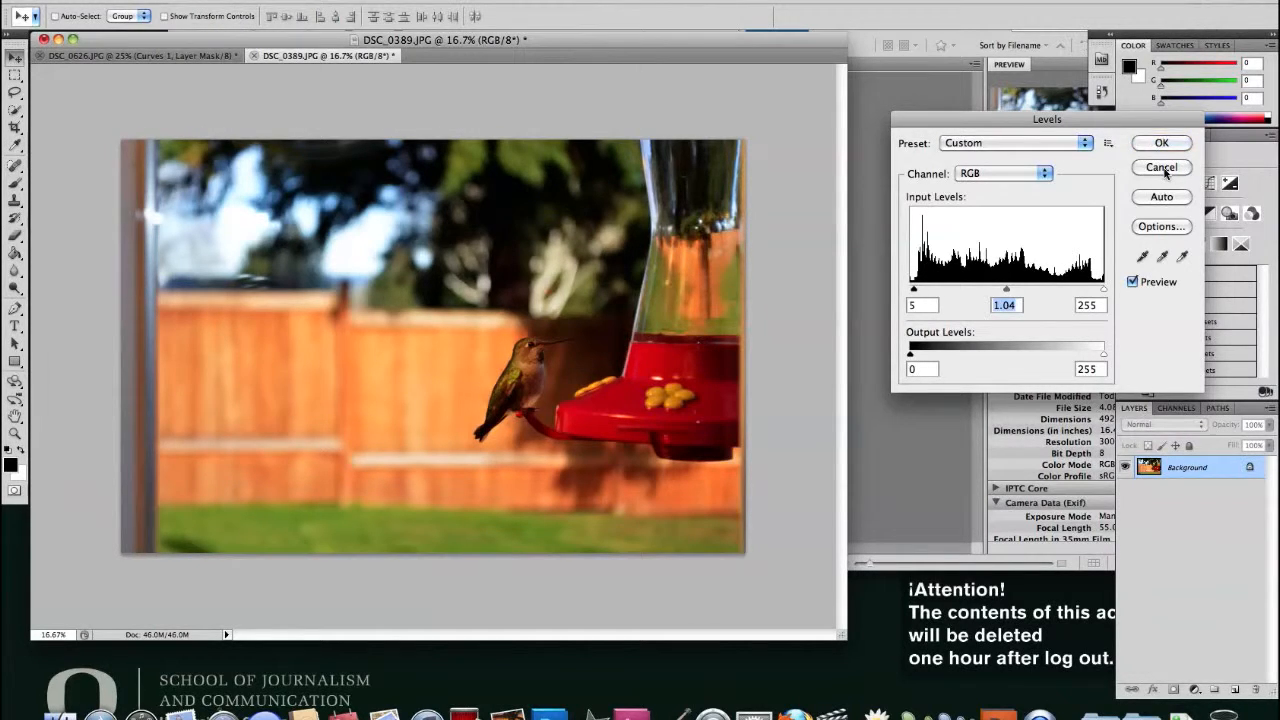